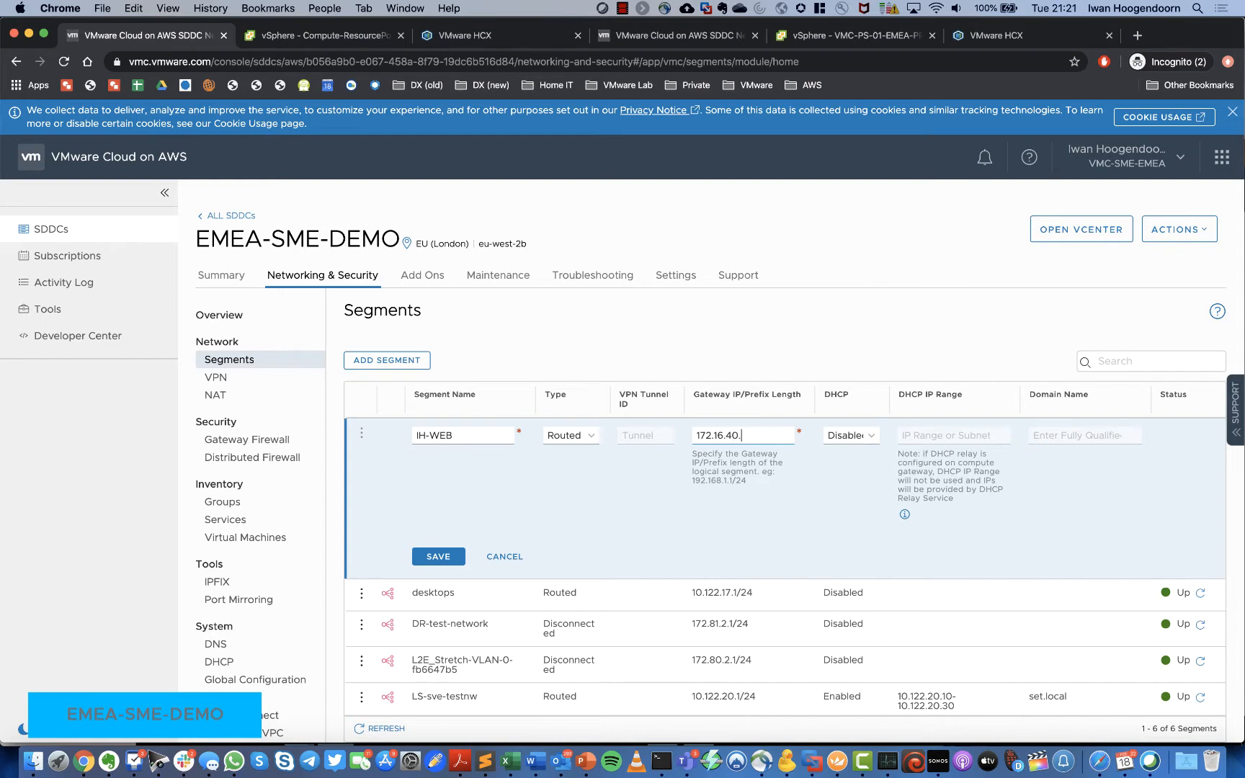
# Step: Leave DHCP disabled, fix the IH-WEB gateway to 172.16.40.1/24, and save the segment
pyautogui.click(864, 435)
pyautogui.click(864, 436)
pyautogui.click(441, 557)
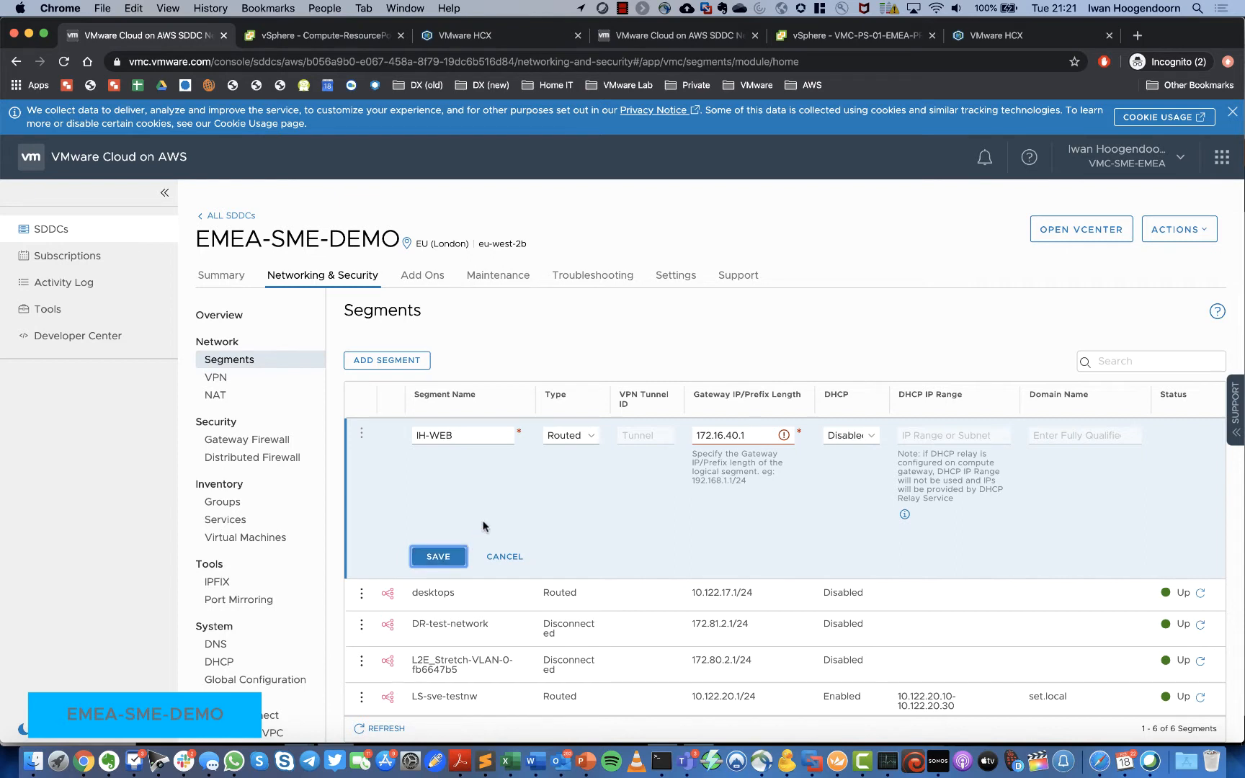
pyautogui.click(750, 438)
pyautogui.write('24')
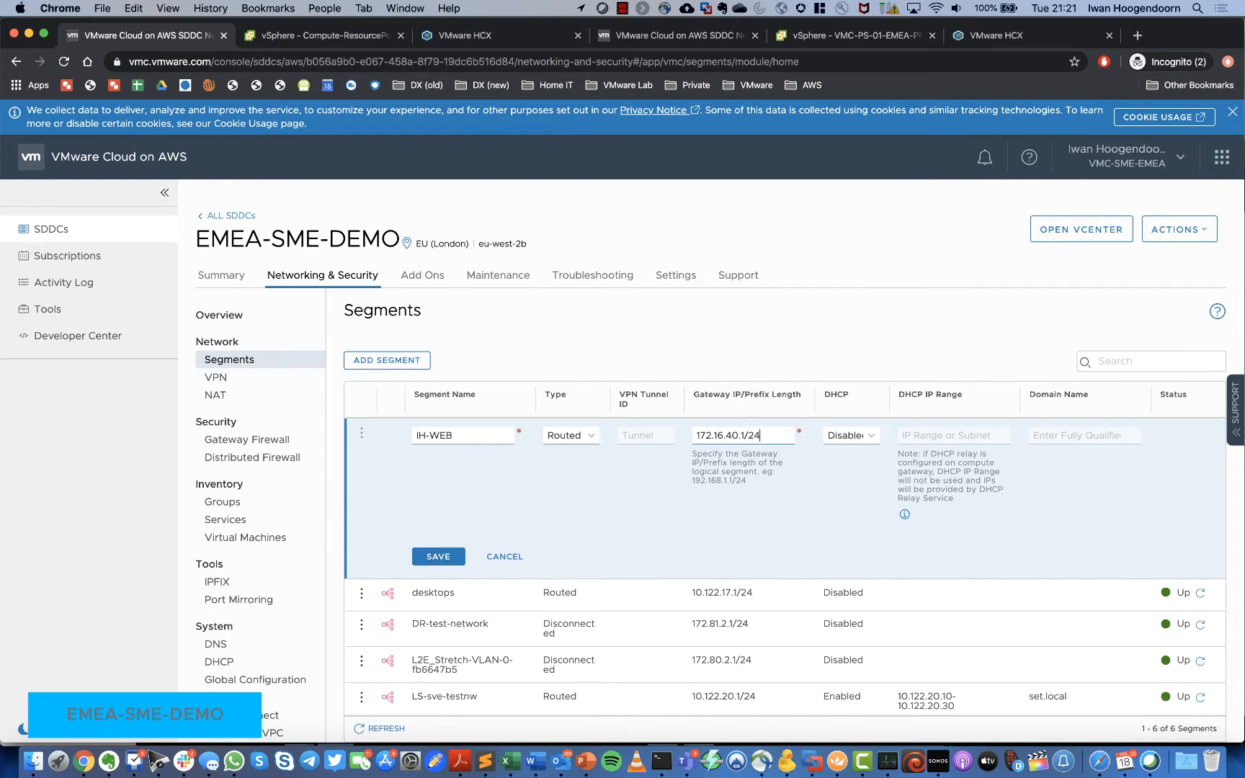
pyautogui.click(438, 556)
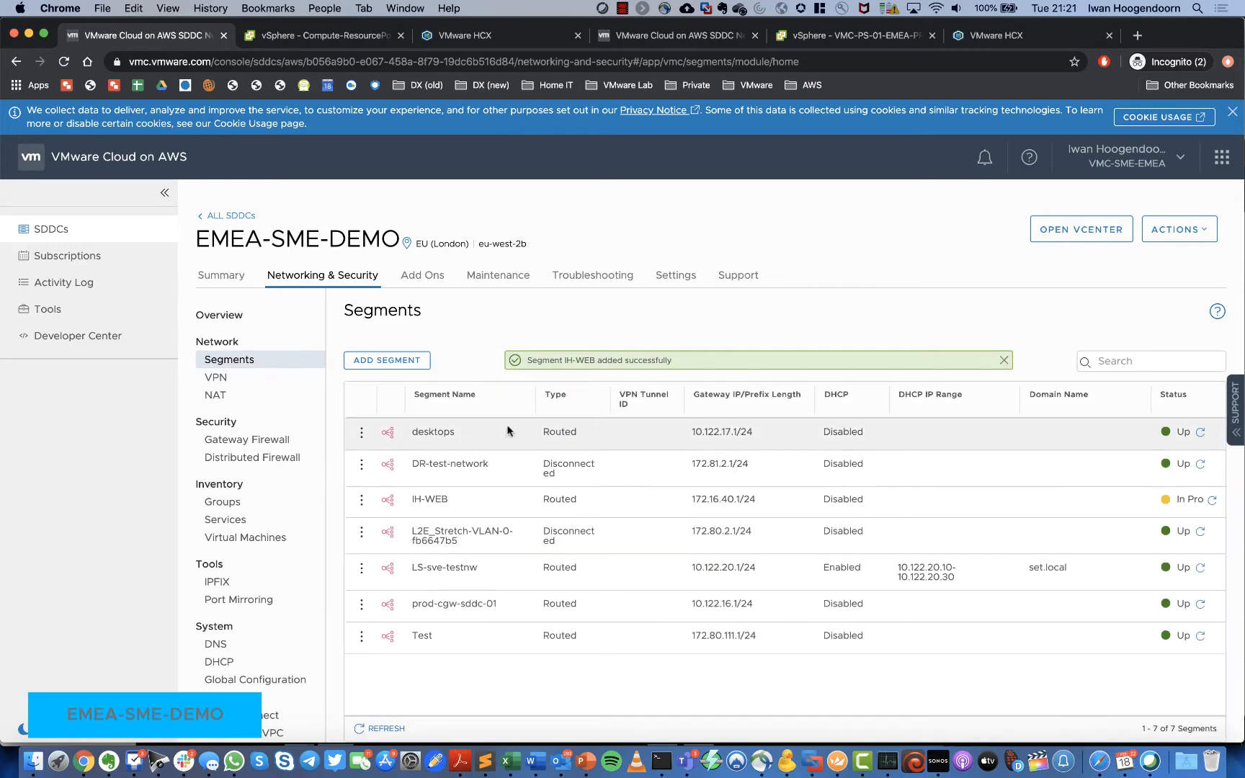
# Step: Add routed segment IH-APP with gateway 172.16.41.1/24 and save it
pyautogui.click(401, 362)
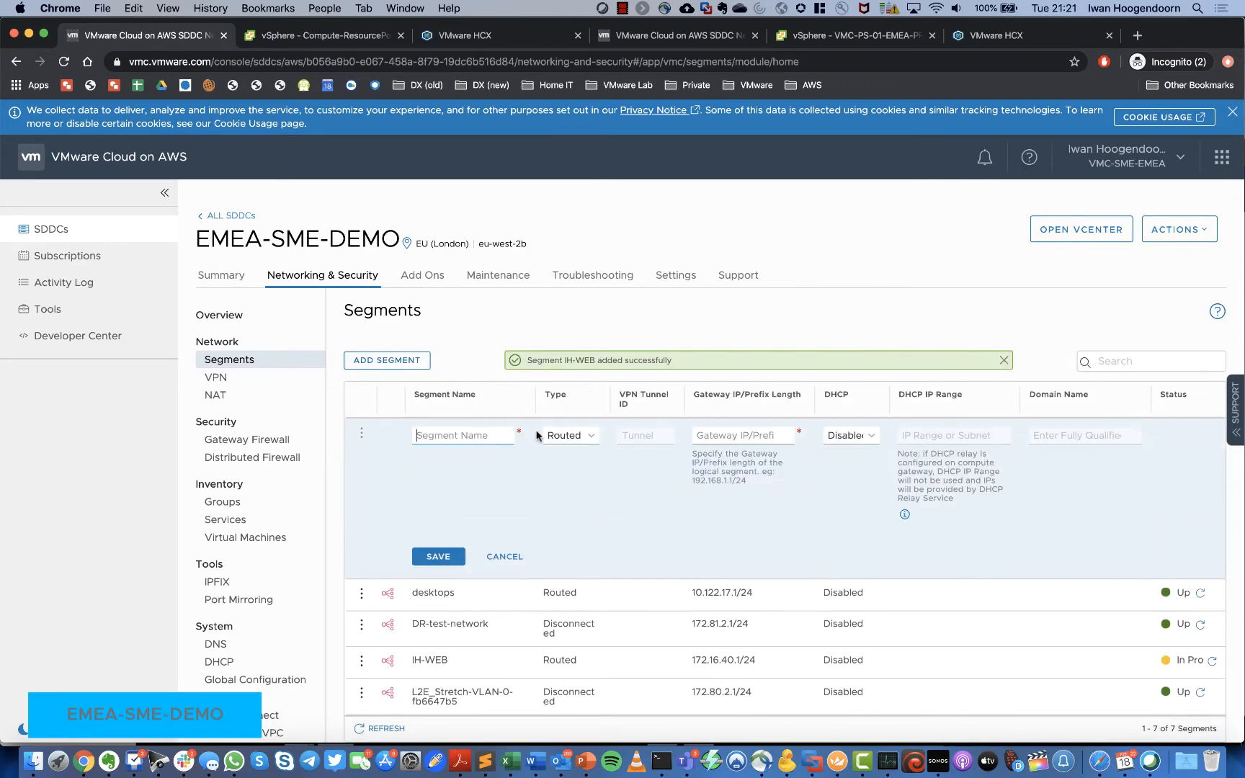
pyautogui.write('UH-')
pyautogui.press('BackSpace')
pyautogui.press('BackSpace')
pyautogui.press('BackSpace')
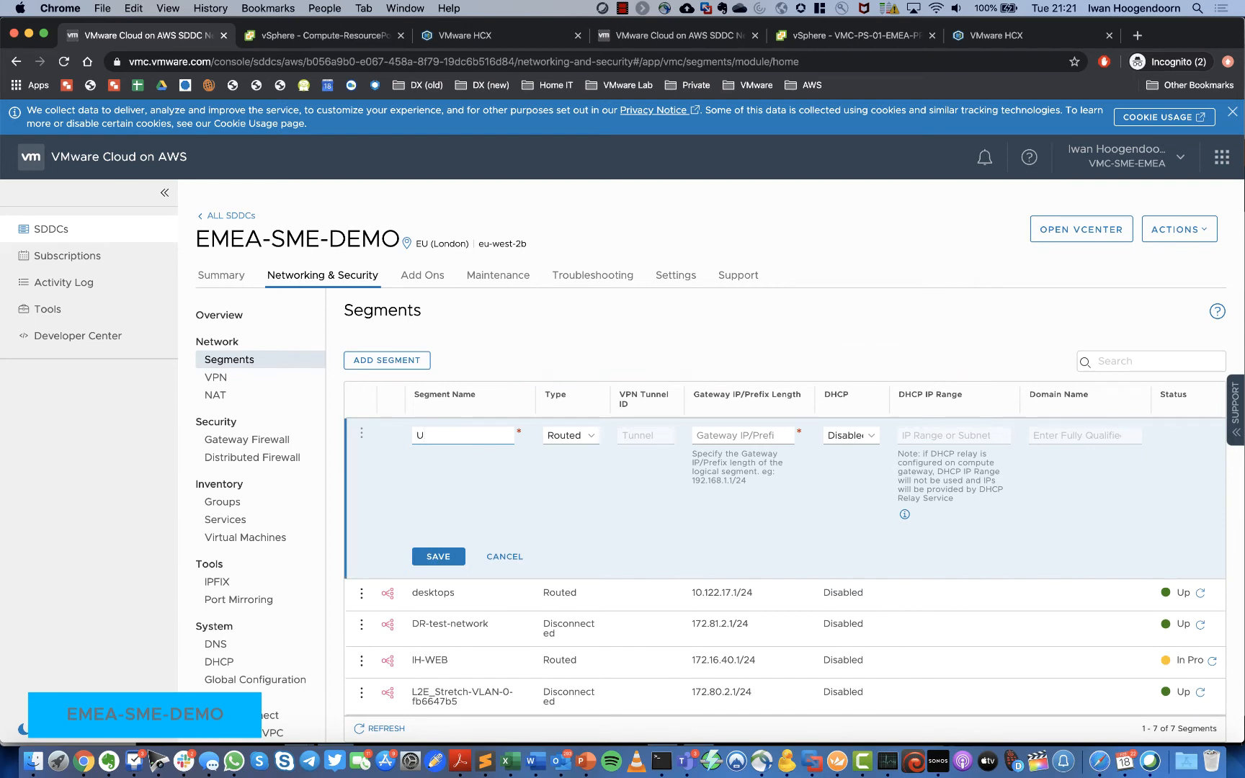
pyautogui.write('IH-APP')
pyautogui.click(730, 432)
pyautogui.write('172')
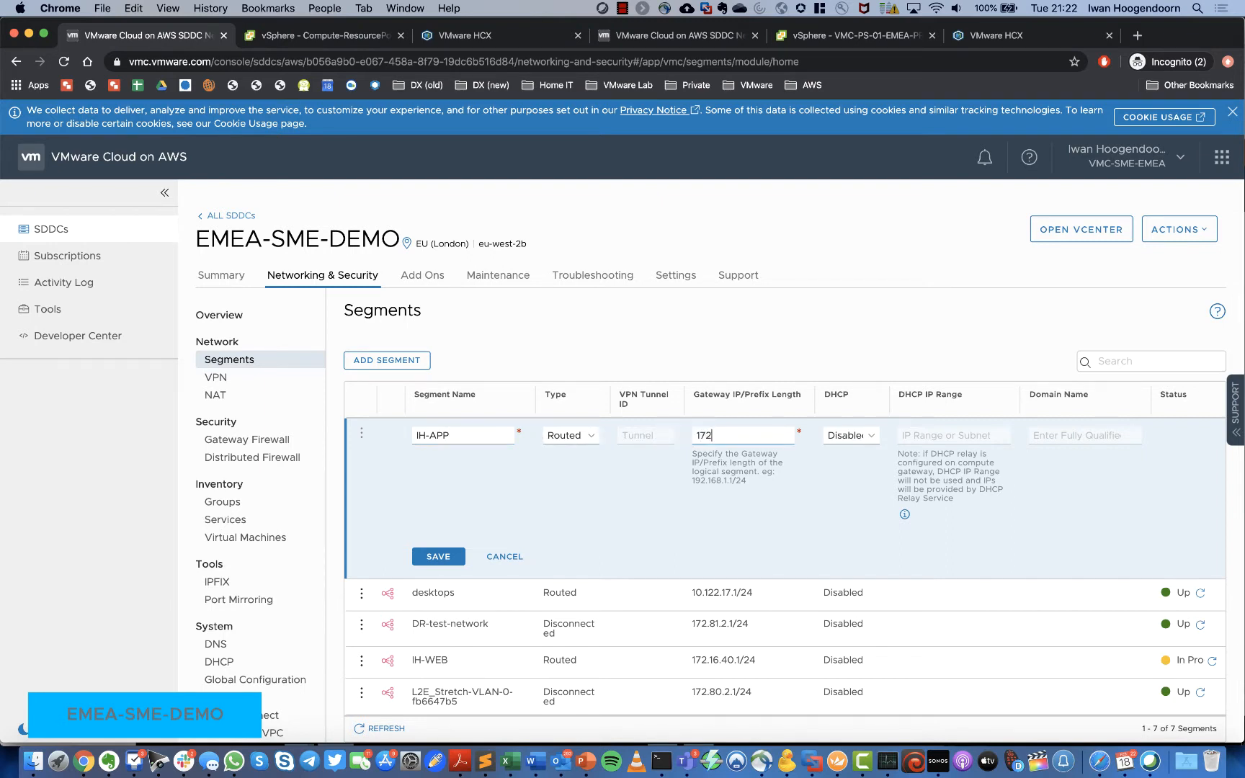
pyautogui.write('.16.41.1/24')
pyautogui.click(453, 559)
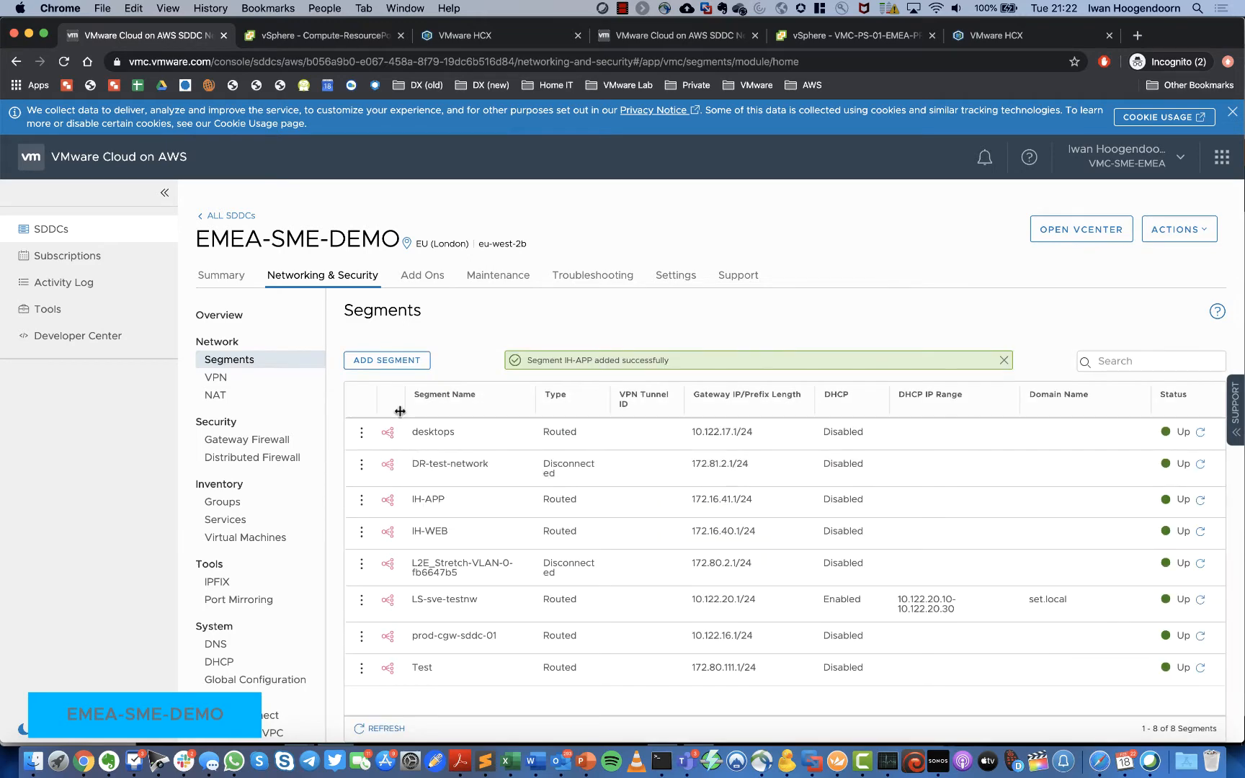
# Step: Create segment IH-DB with gateway 172.16.42.1/24 and save it
pyautogui.click(404, 364)
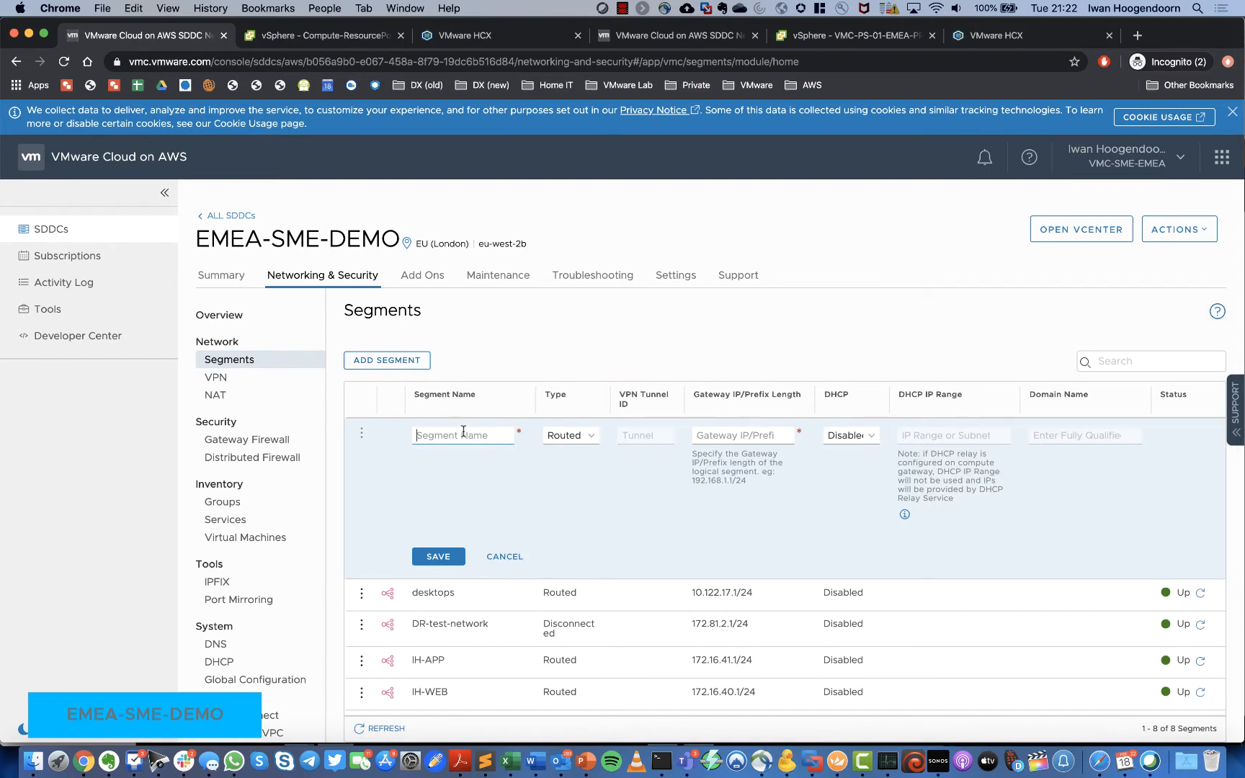
pyautogui.write('IH-DB')
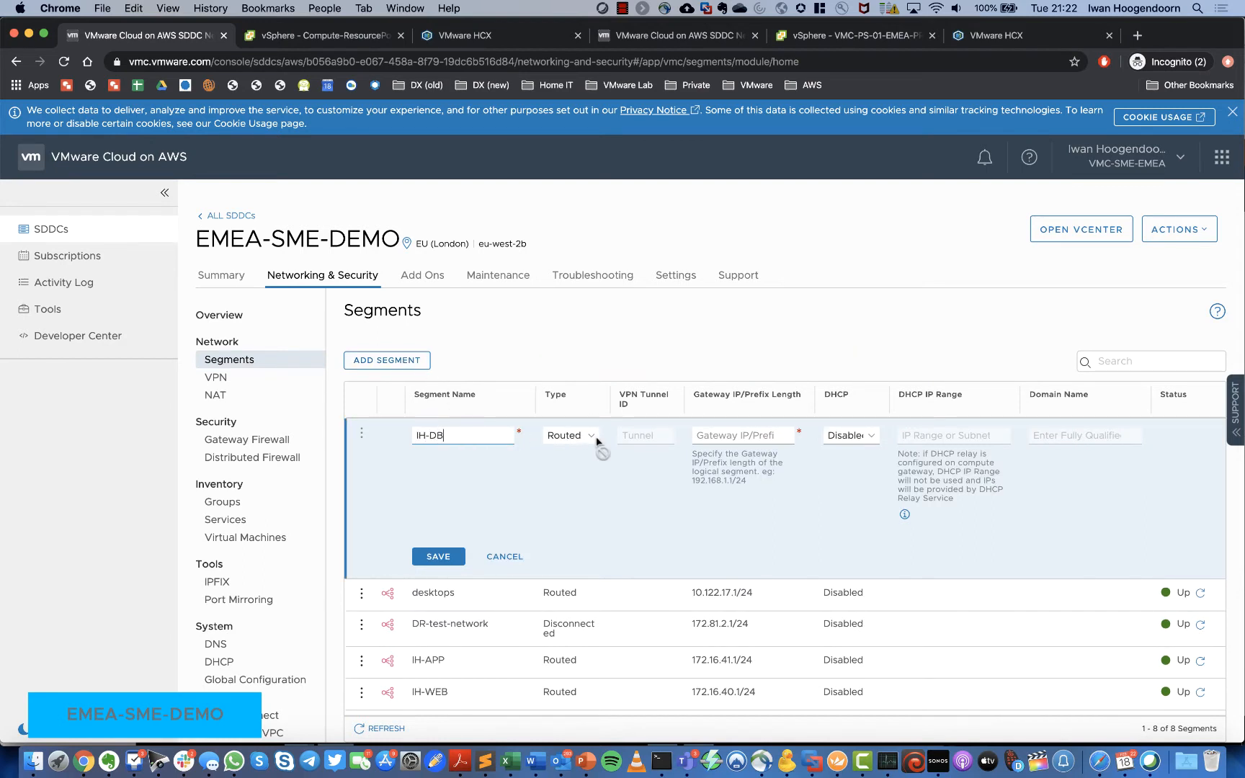
pyautogui.click(710, 437)
pyautogui.write('172.16.42.1/24')
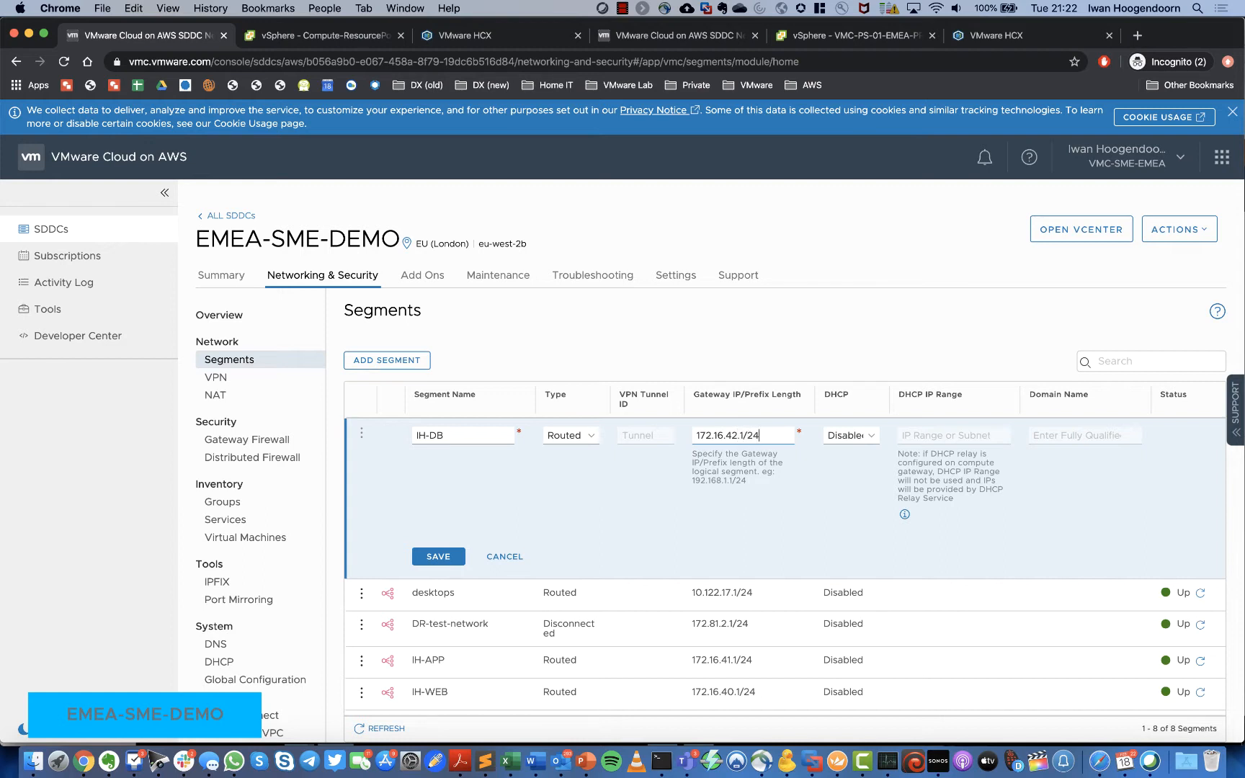
pyautogui.click(434, 556)
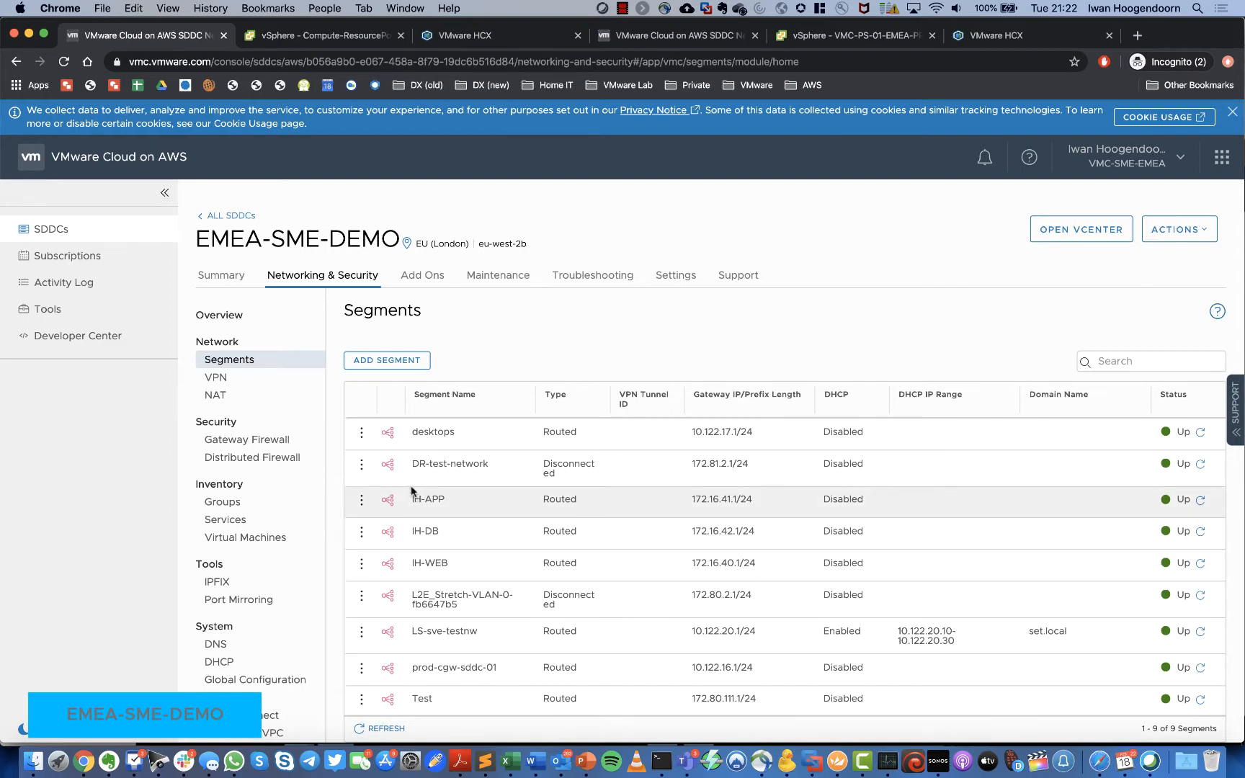
# Step: In vSphere Client, check the new segments in the Networks inventory, then return to Hosts and Clusters
pyautogui.click(327, 43)
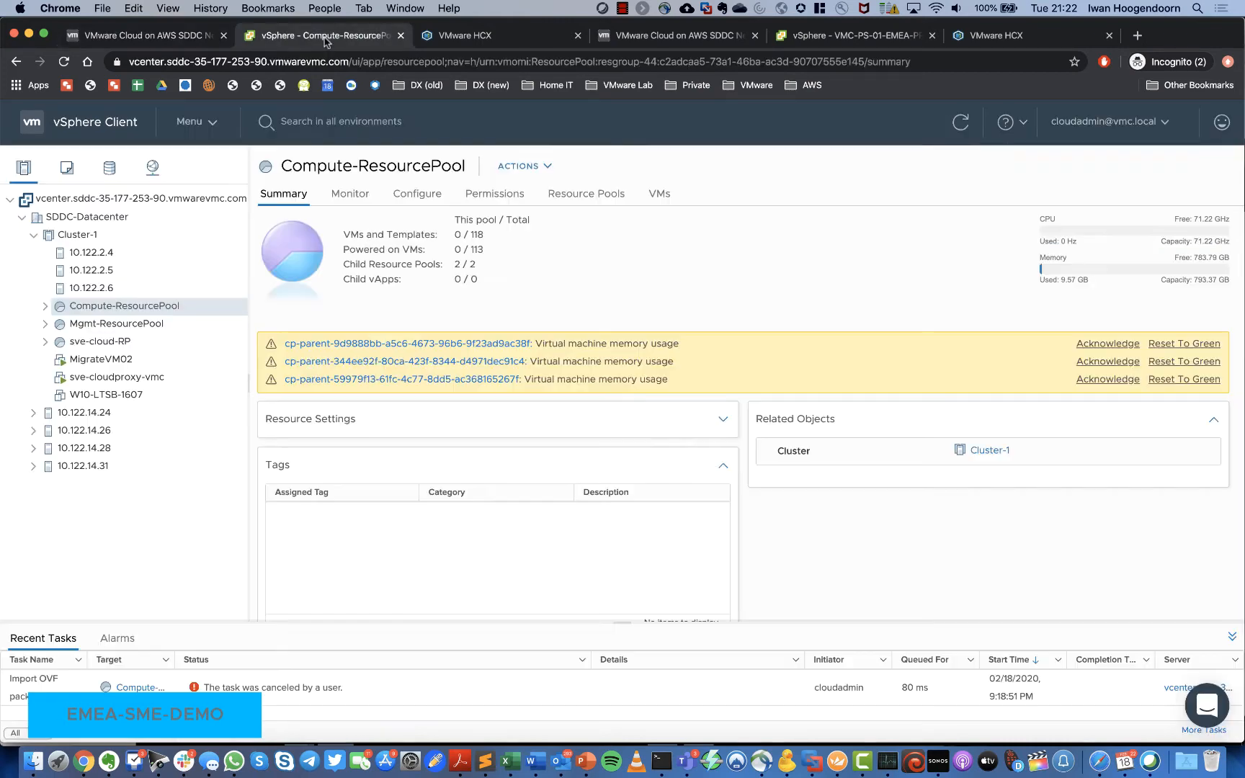
pyautogui.click(152, 168)
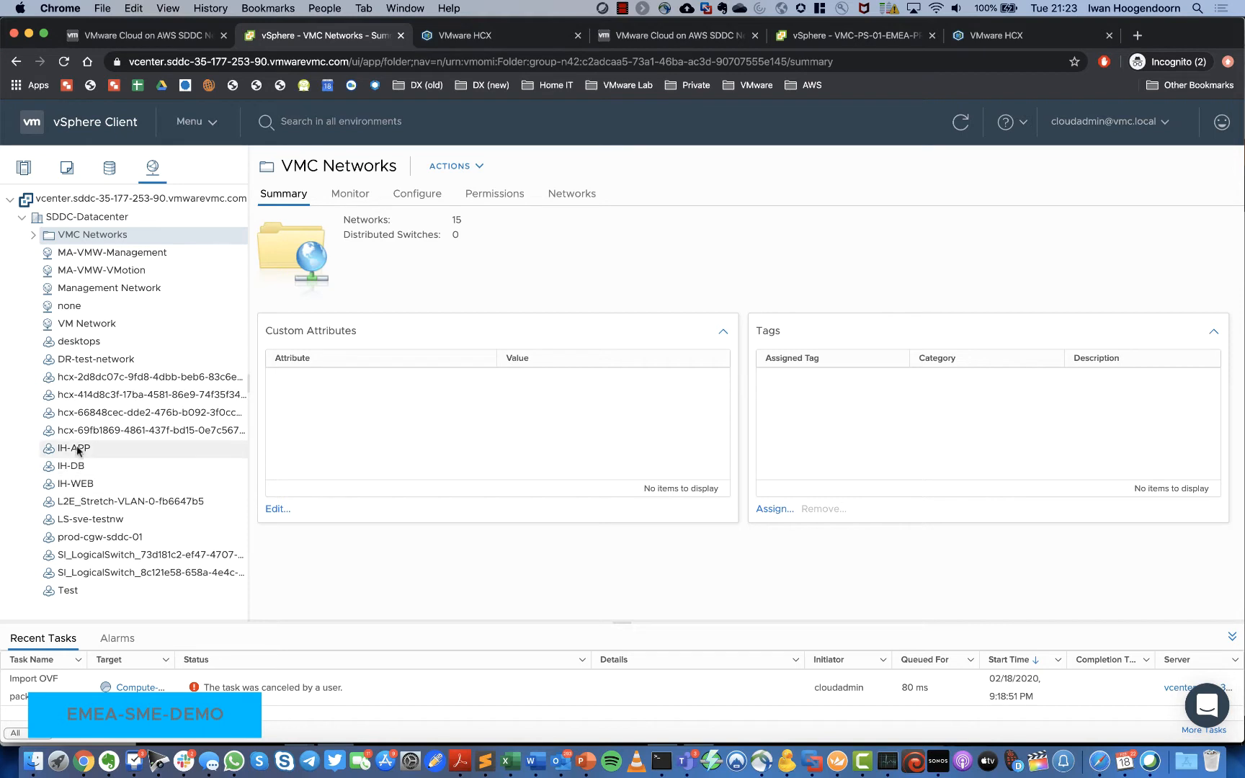
pyautogui.click(23, 168)
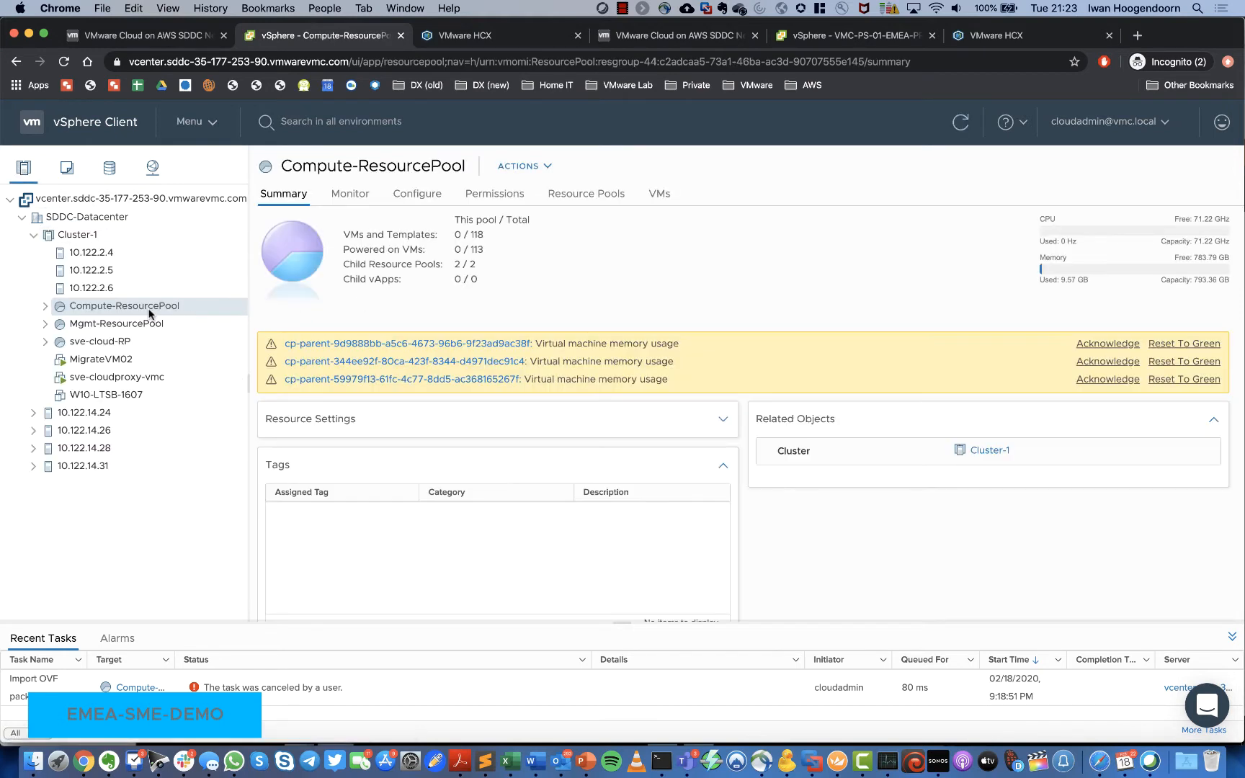
# Step: Deploy an OVF template on Compute-ResourcePool from all ten local HA-3TierApp files
pyautogui.rightClick(133, 308)
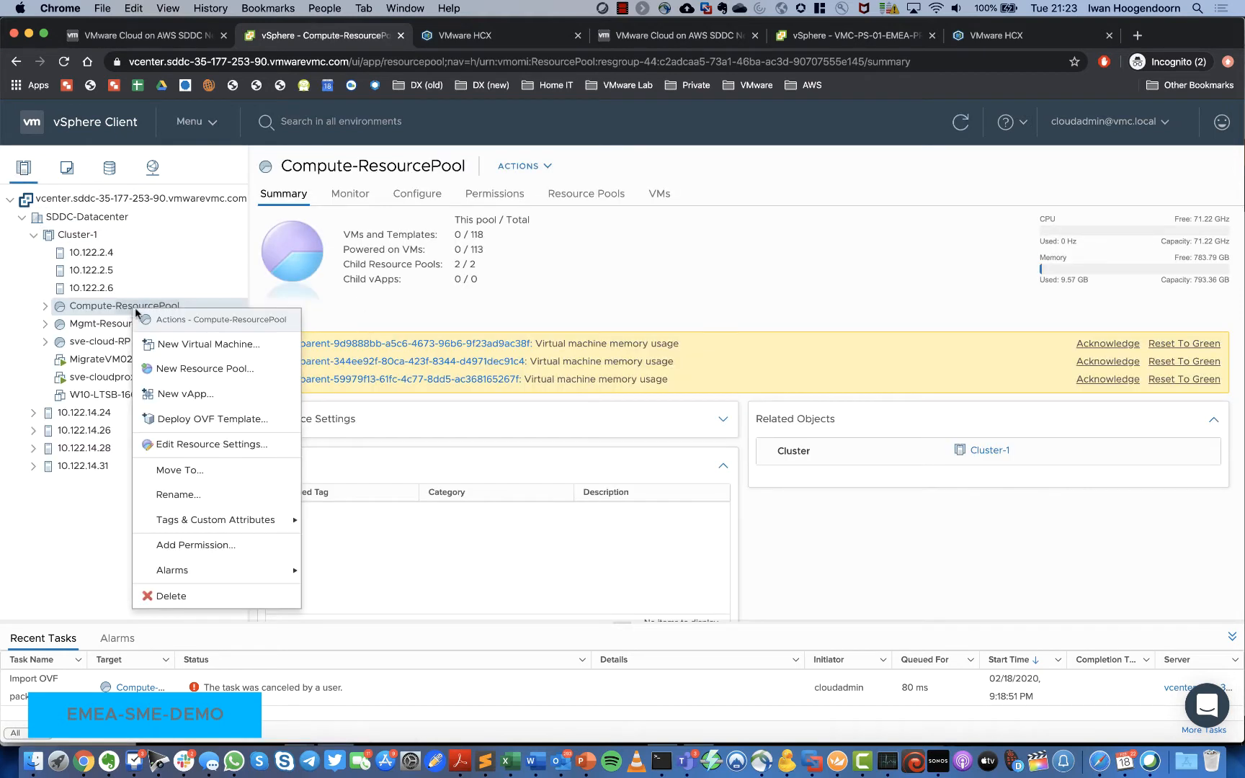
pyautogui.click(195, 424)
pyautogui.click(432, 328)
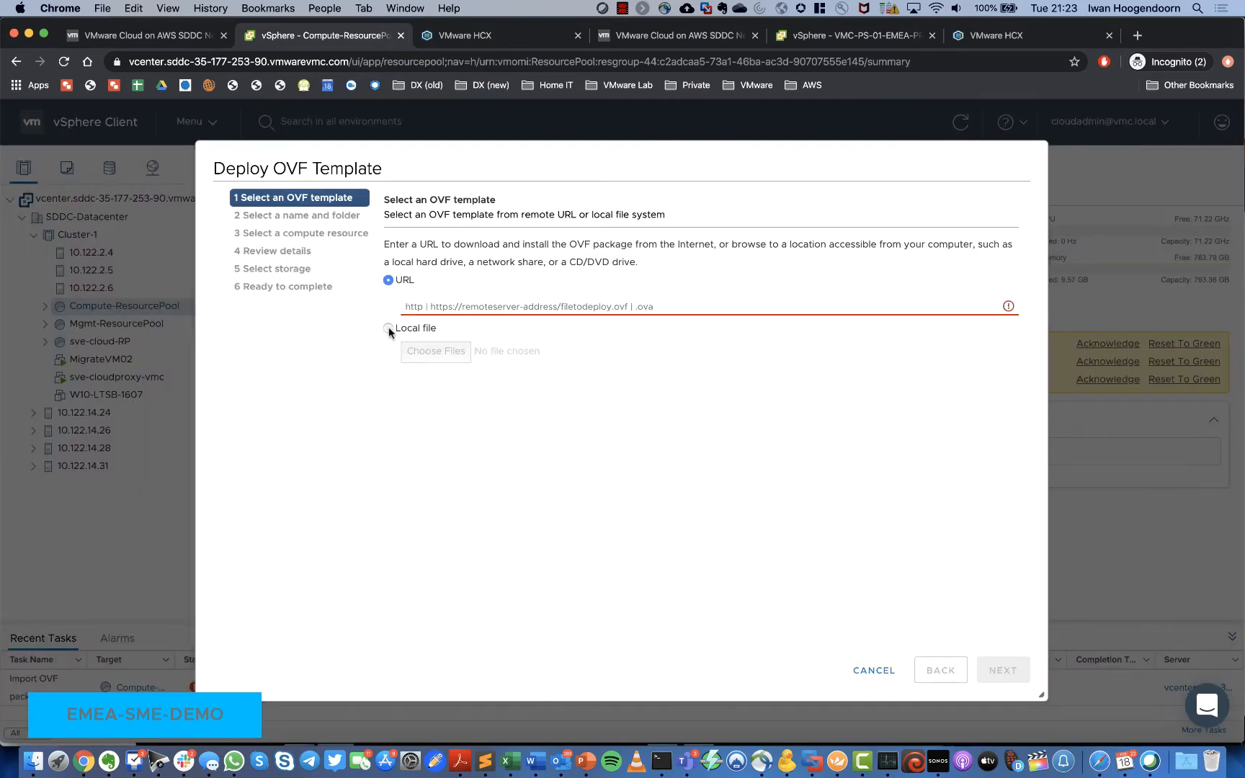
pyautogui.click(436, 352)
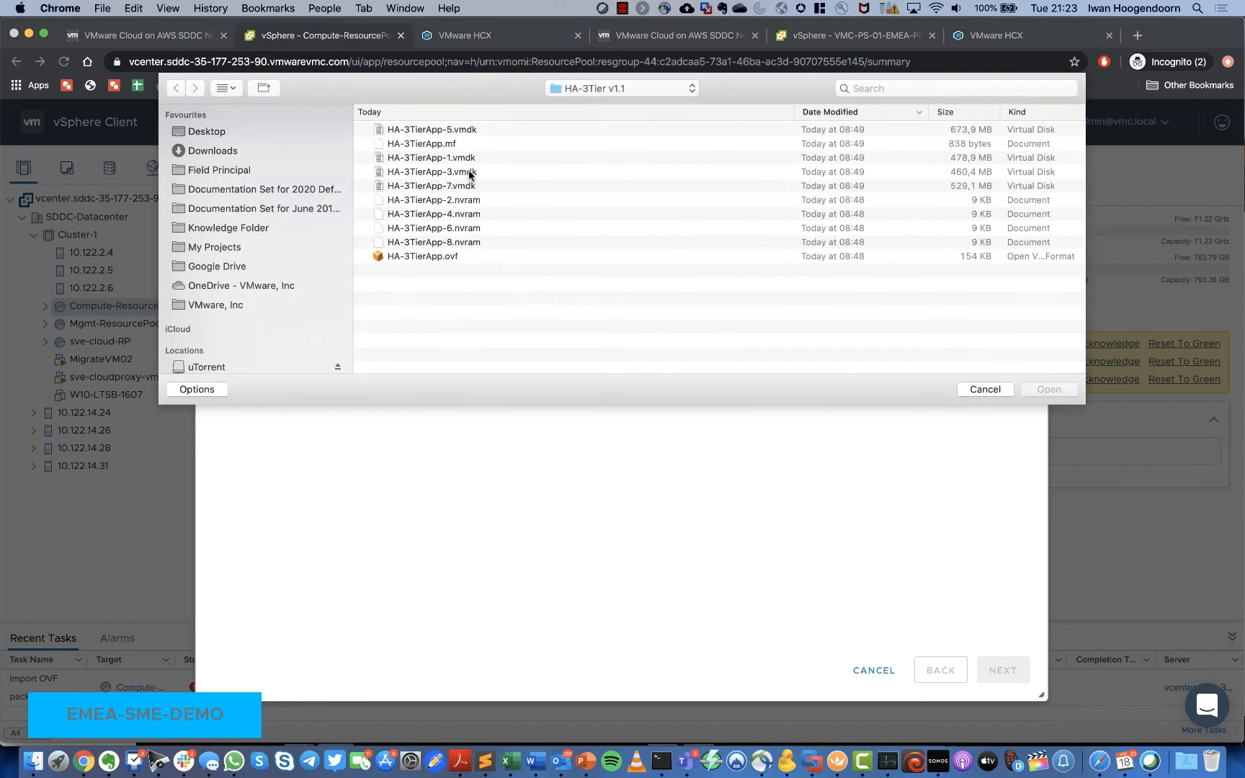
pyautogui.click(443, 129)
pyautogui.keyDown('shift'); pyautogui.click(441, 255); pyautogui.keyUp('shift')
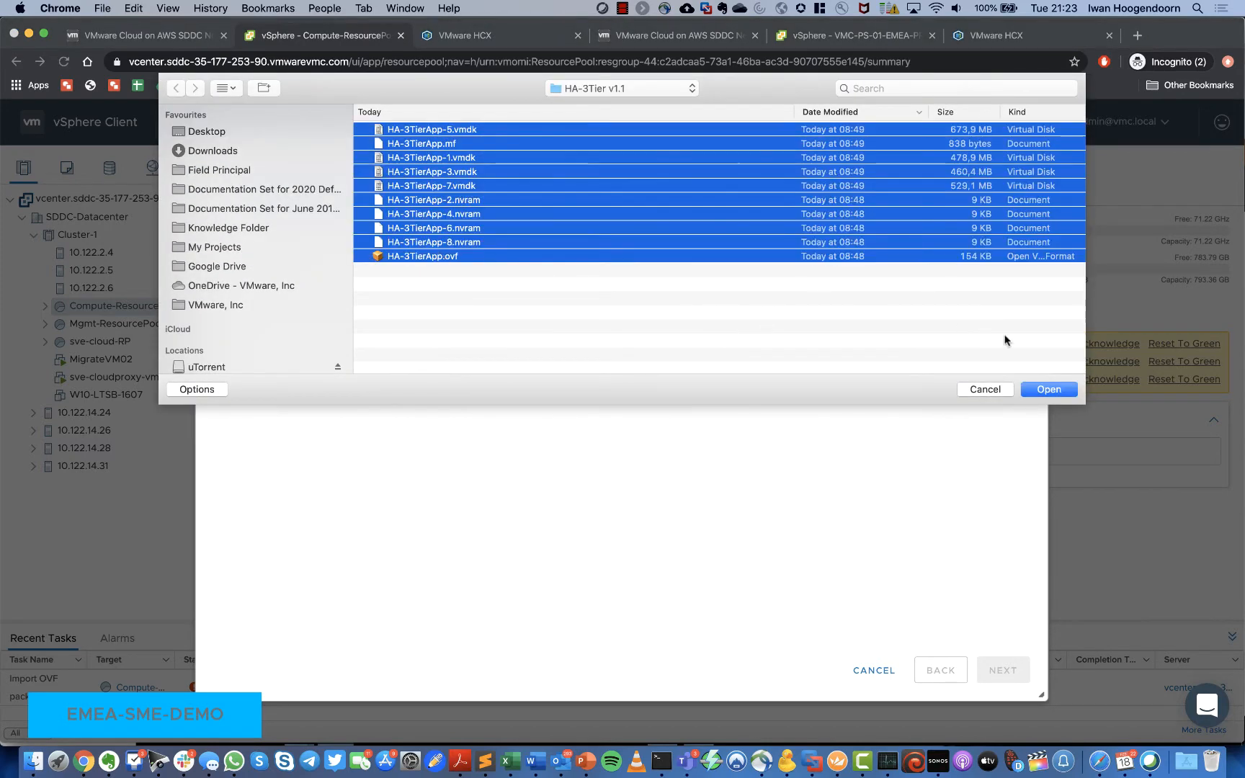
pyautogui.click(1045, 389)
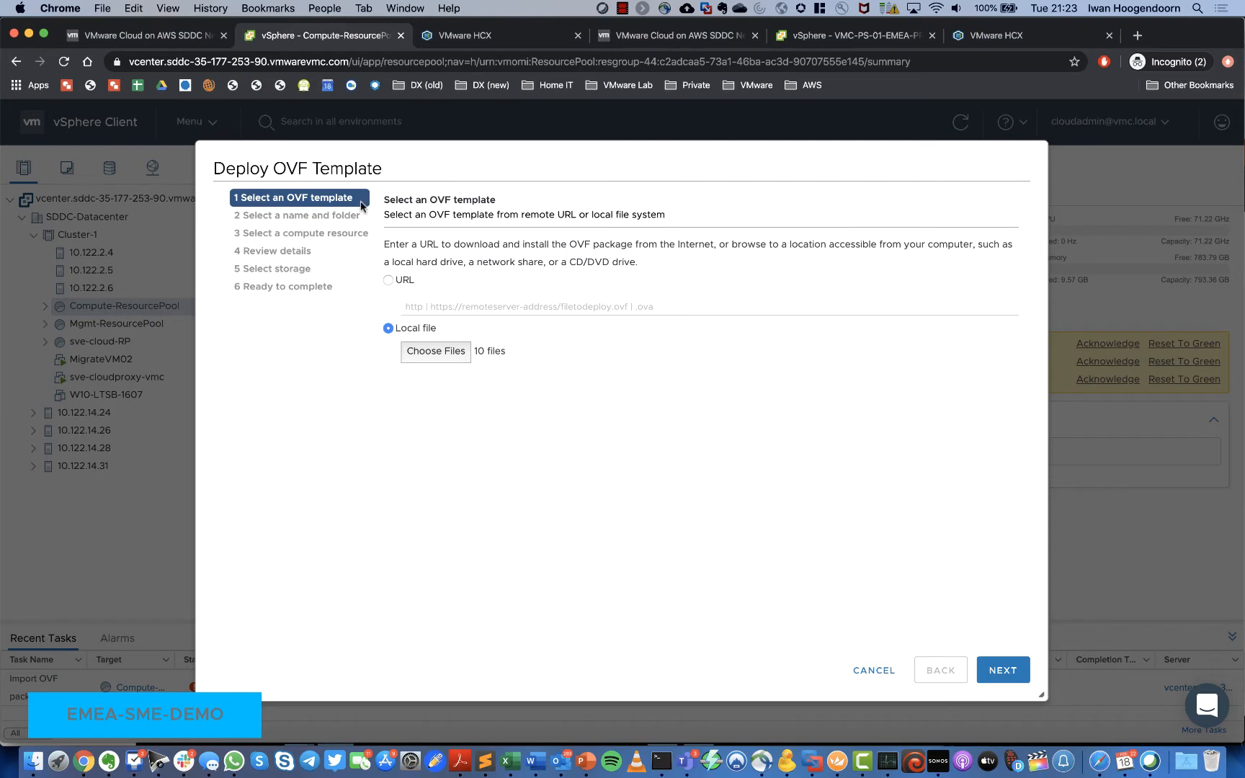
pyautogui.click(1001, 671)
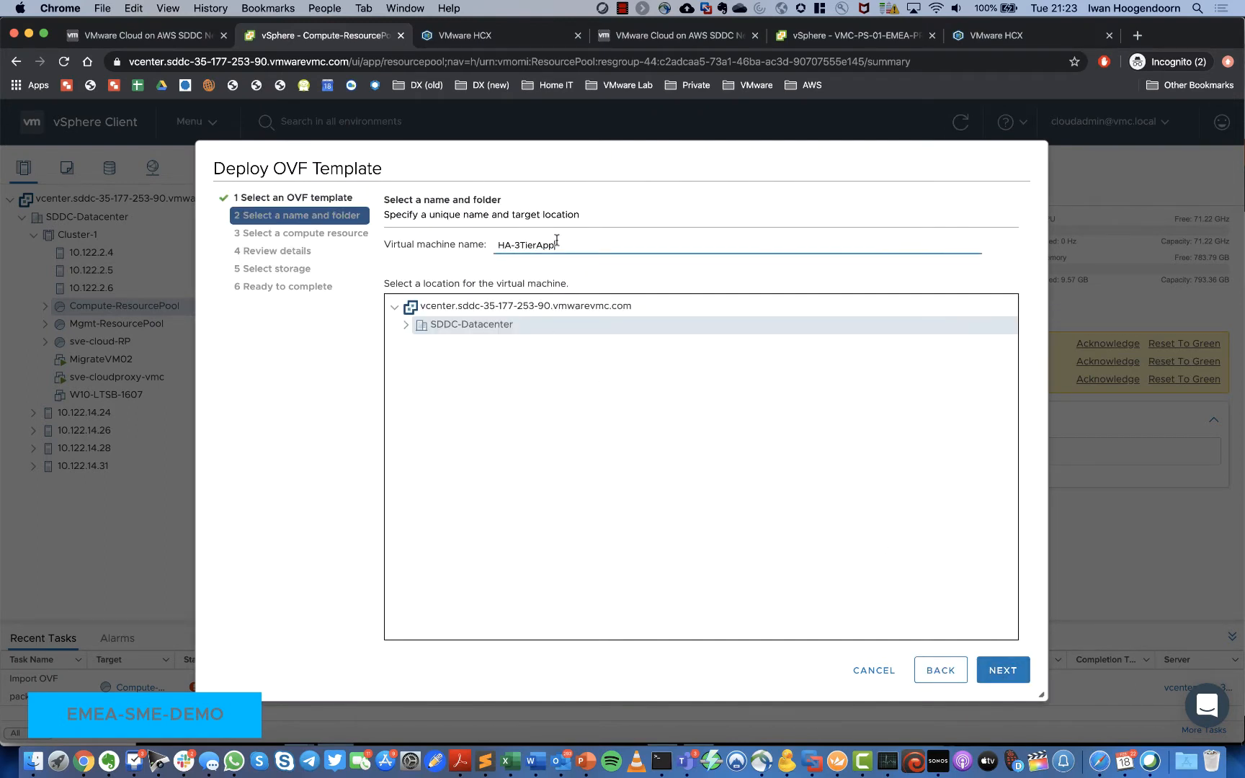
# Step: Rename the VM to 3TierApp and accept Compute-ResourcePool as its compute resource
pyautogui.moveTo(512, 245); pyautogui.dragTo(466, 246)
pyautogui.press('BackSpace')
pyautogui.press('Delete')
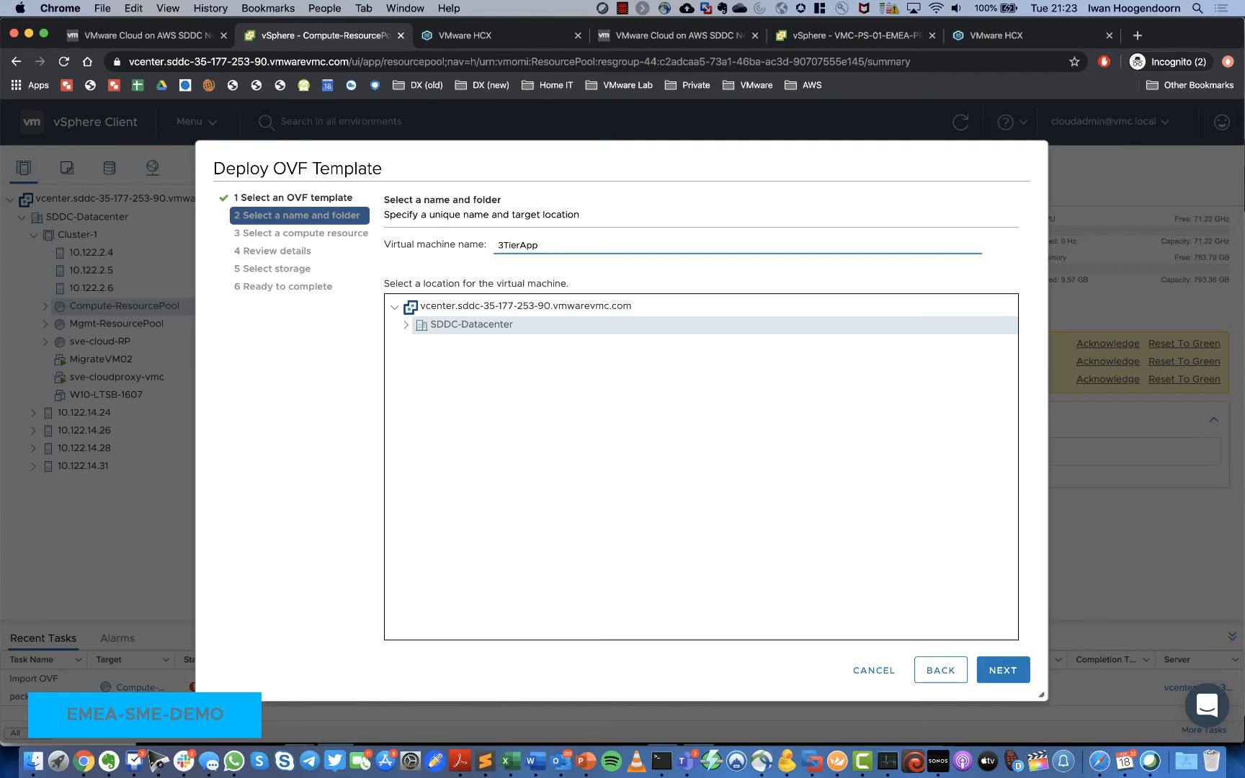
pyautogui.click(1003, 670)
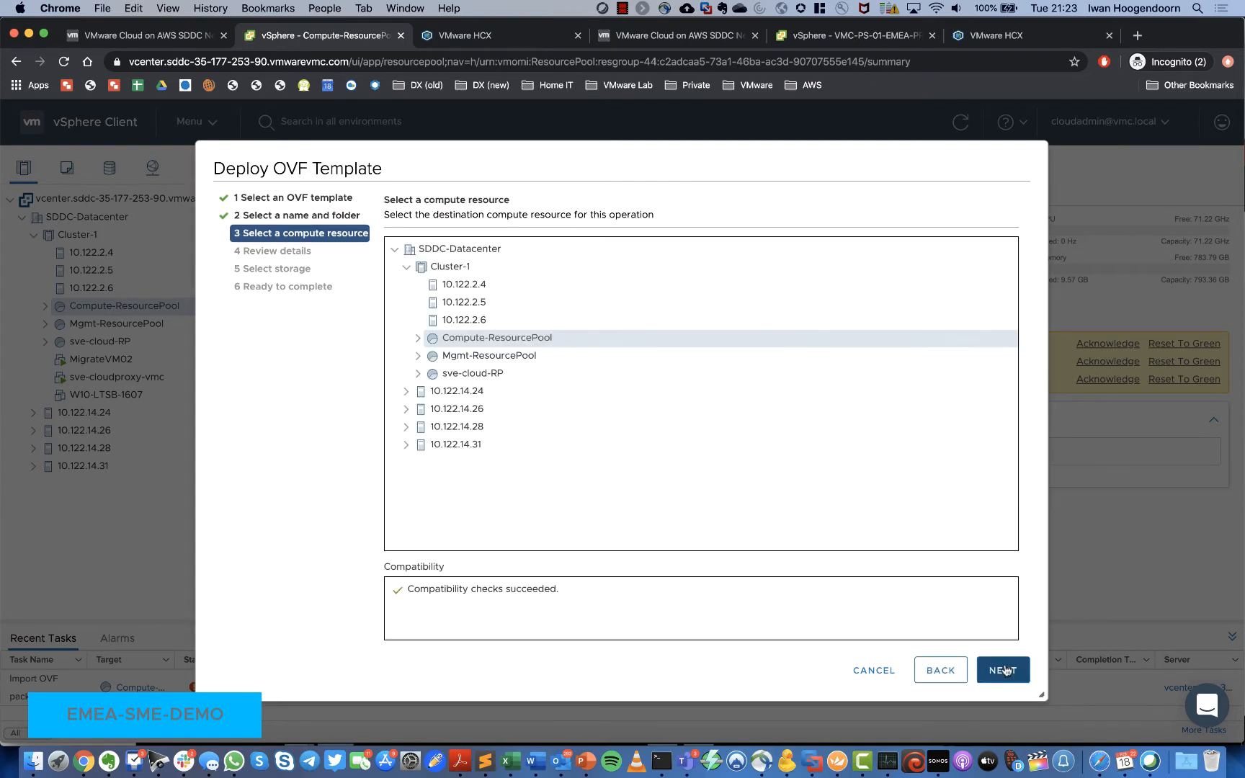
pyautogui.click(1005, 674)
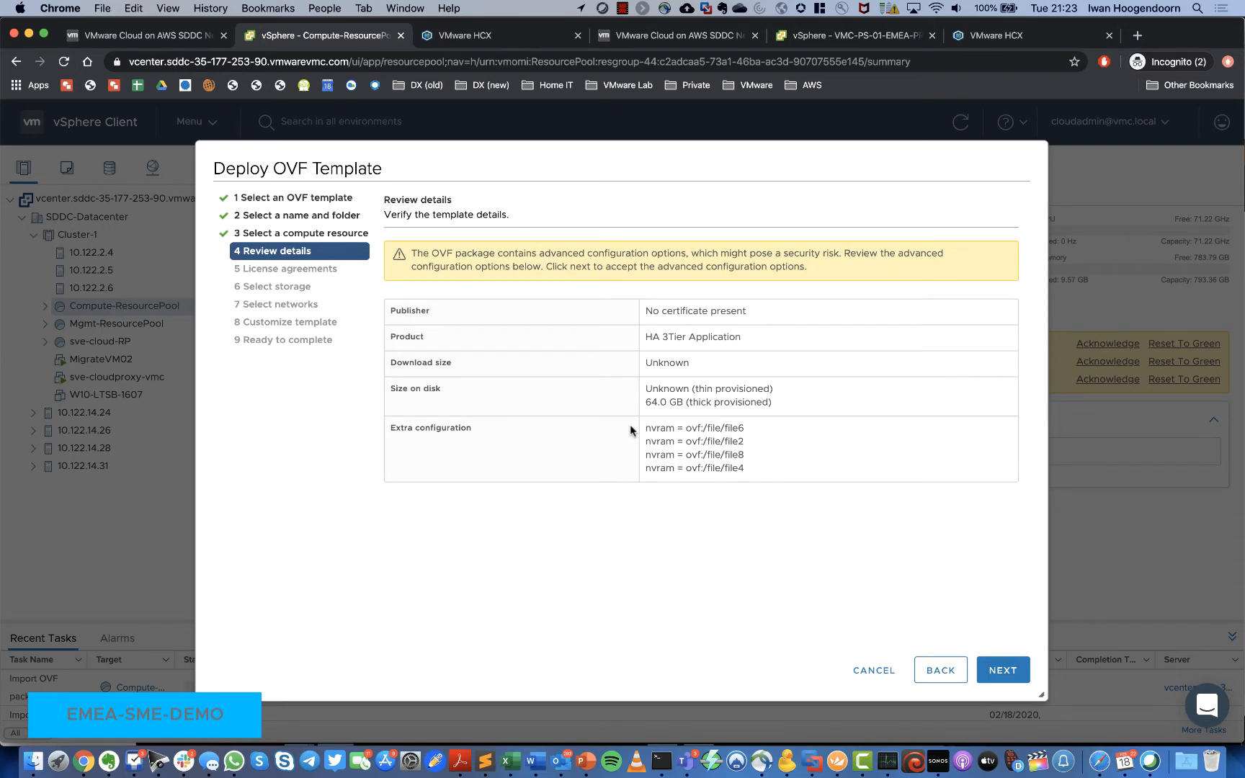
# Step: Accept all licence agreements and store the VM on WorkloadDatastore
pyautogui.click(1002, 670)
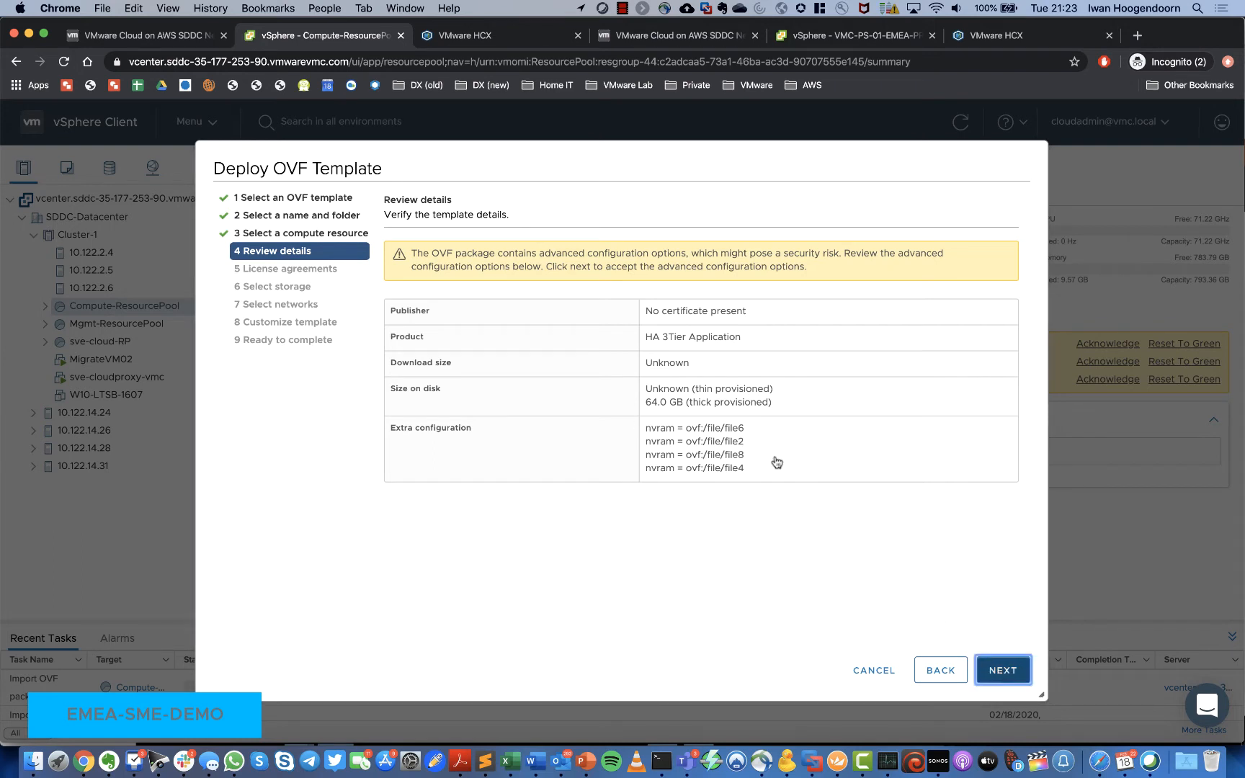
pyautogui.click(387, 345)
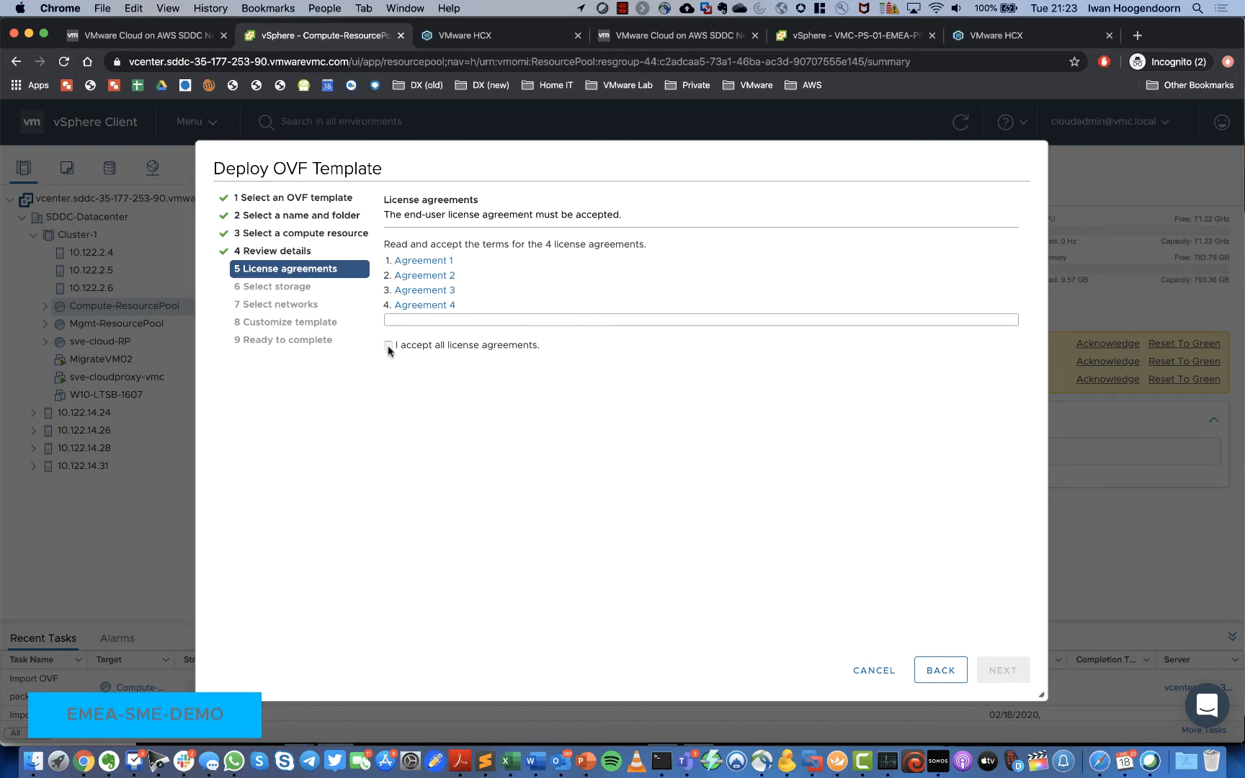
pyautogui.click(1001, 669)
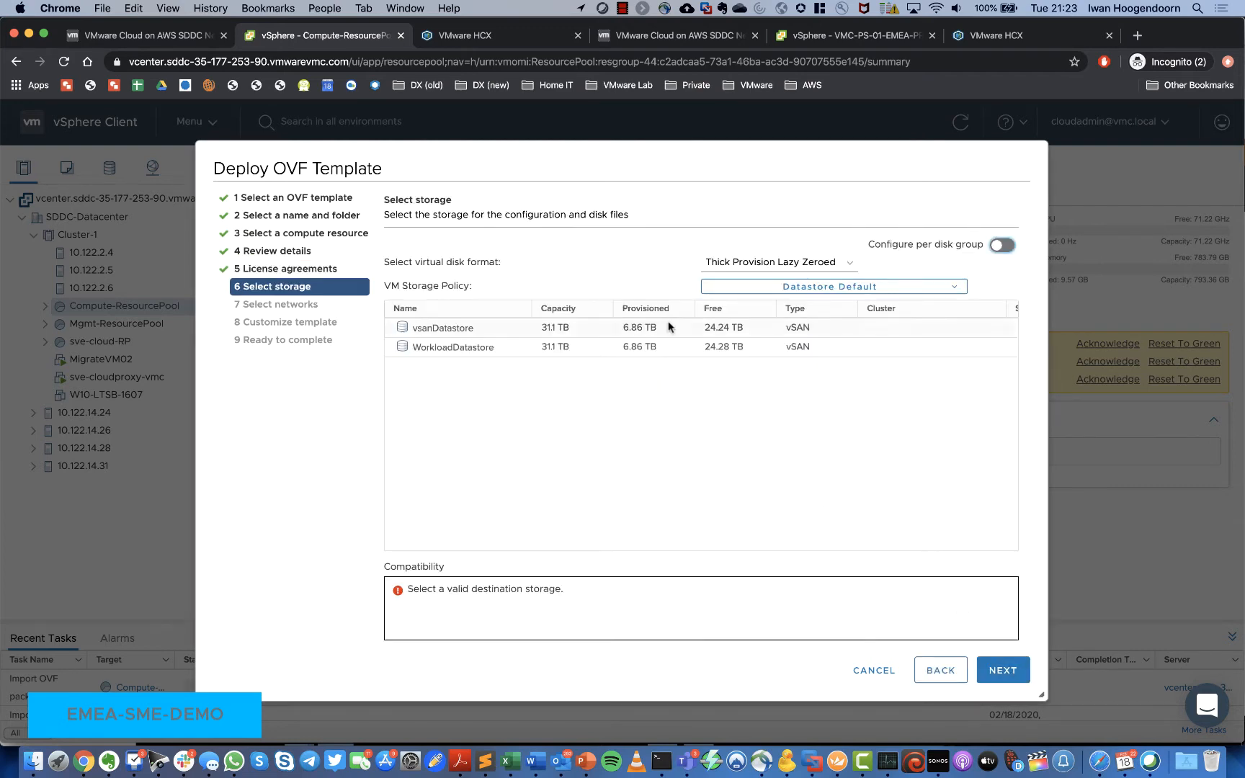
pyautogui.click(487, 350)
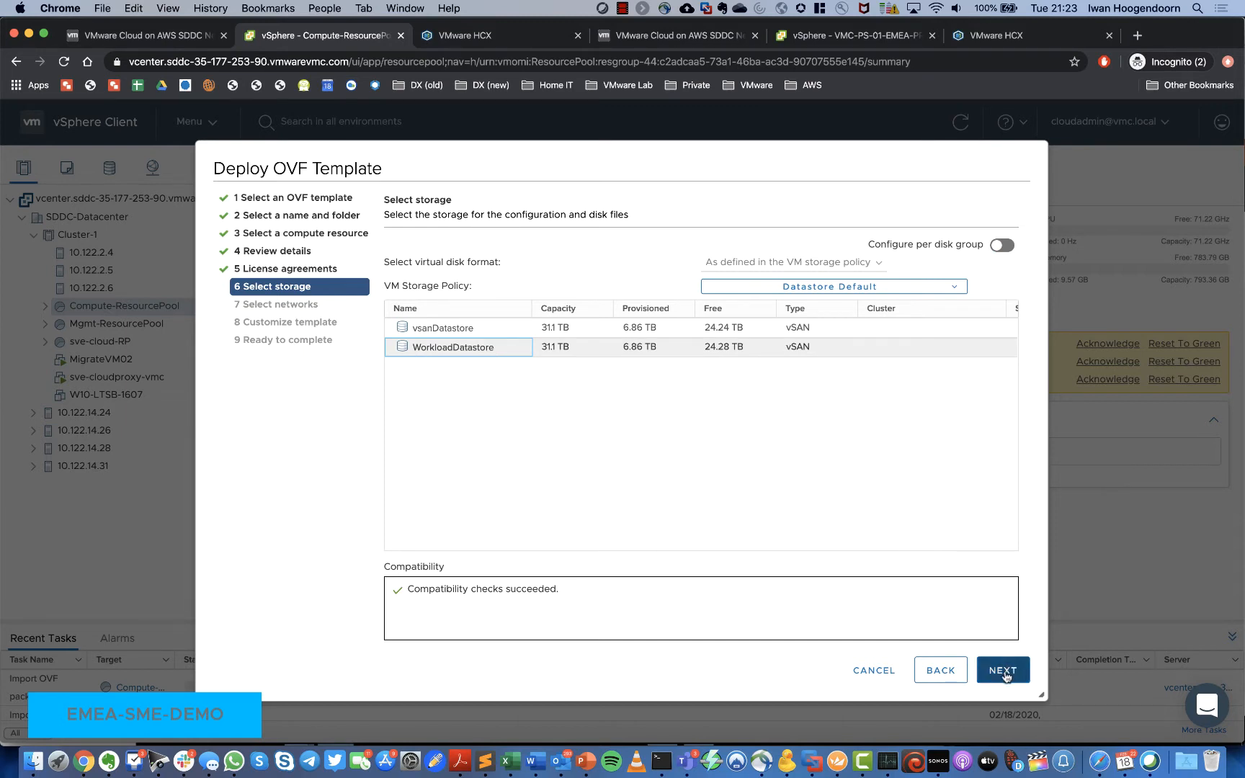
pyautogui.click(1003, 673)
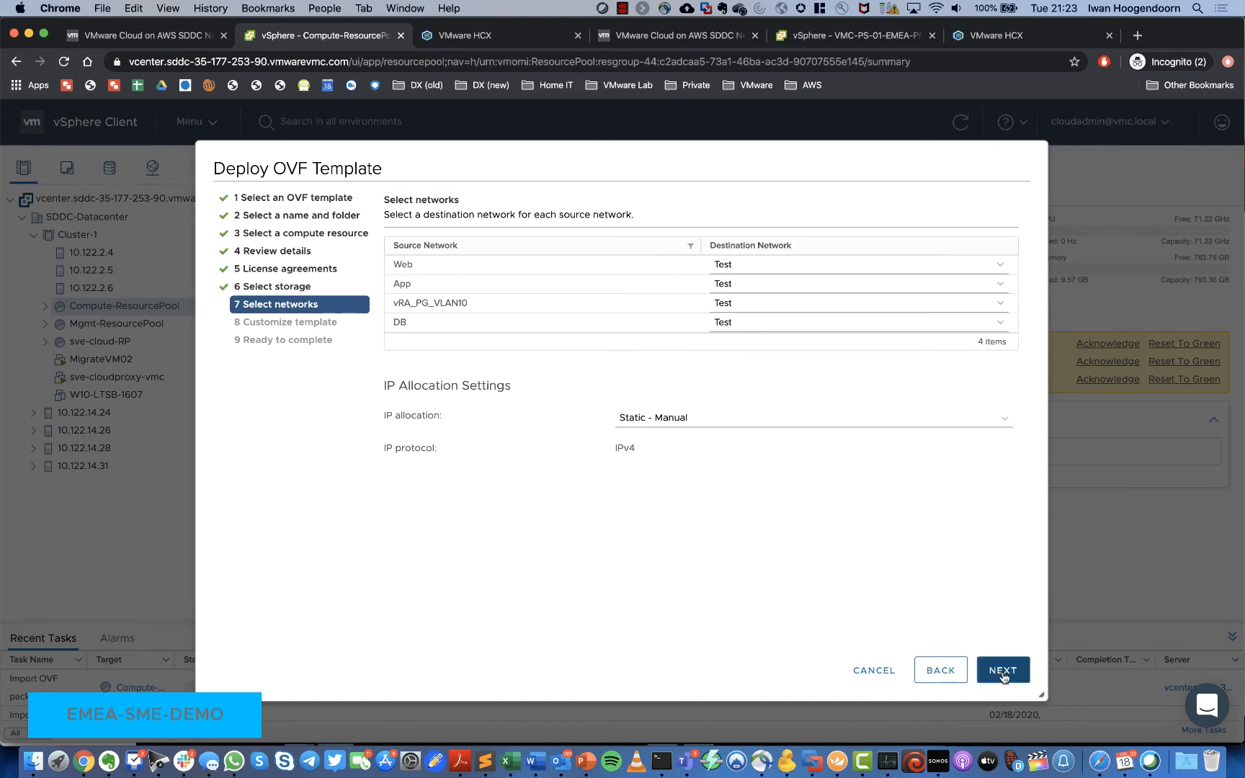
# Step: Map the Web source network to IH-WEB
pyautogui.click(998, 266)
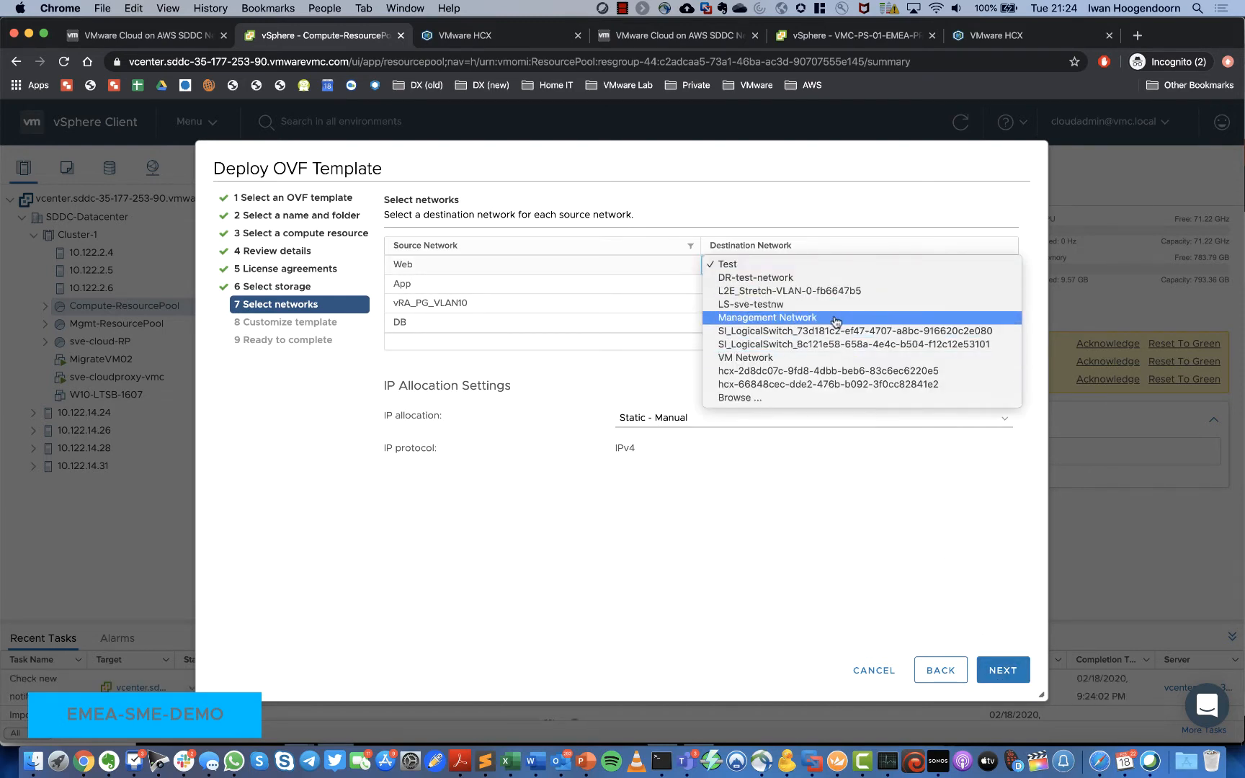
pyautogui.click(797, 398)
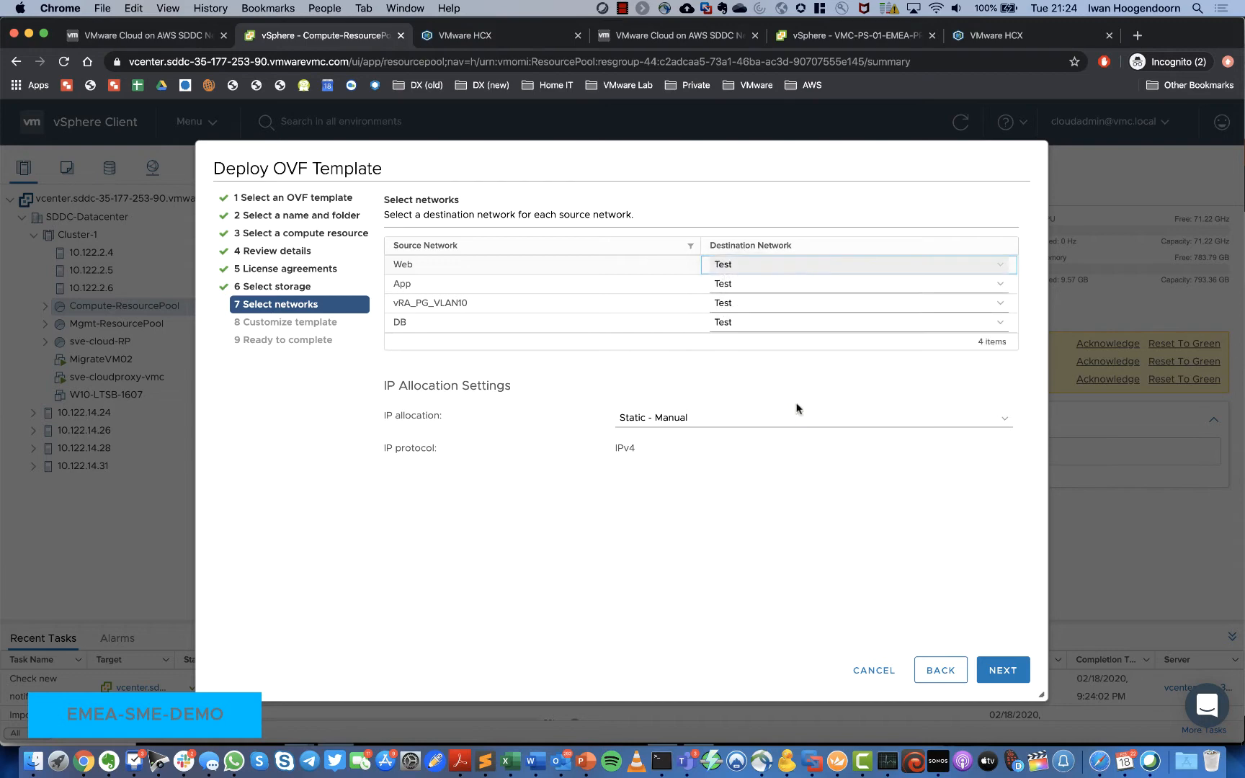
pyautogui.scroll(-5, 500, 470)
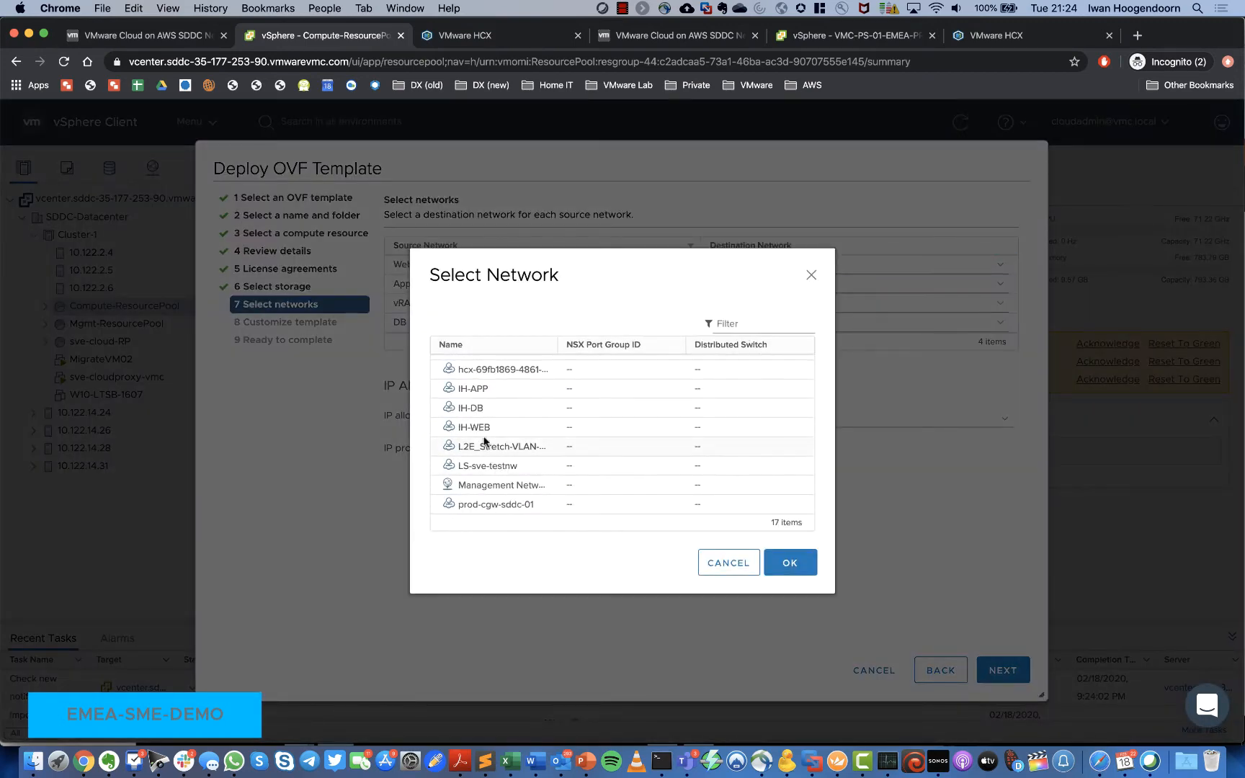
pyautogui.click(481, 426)
pyautogui.click(792, 556)
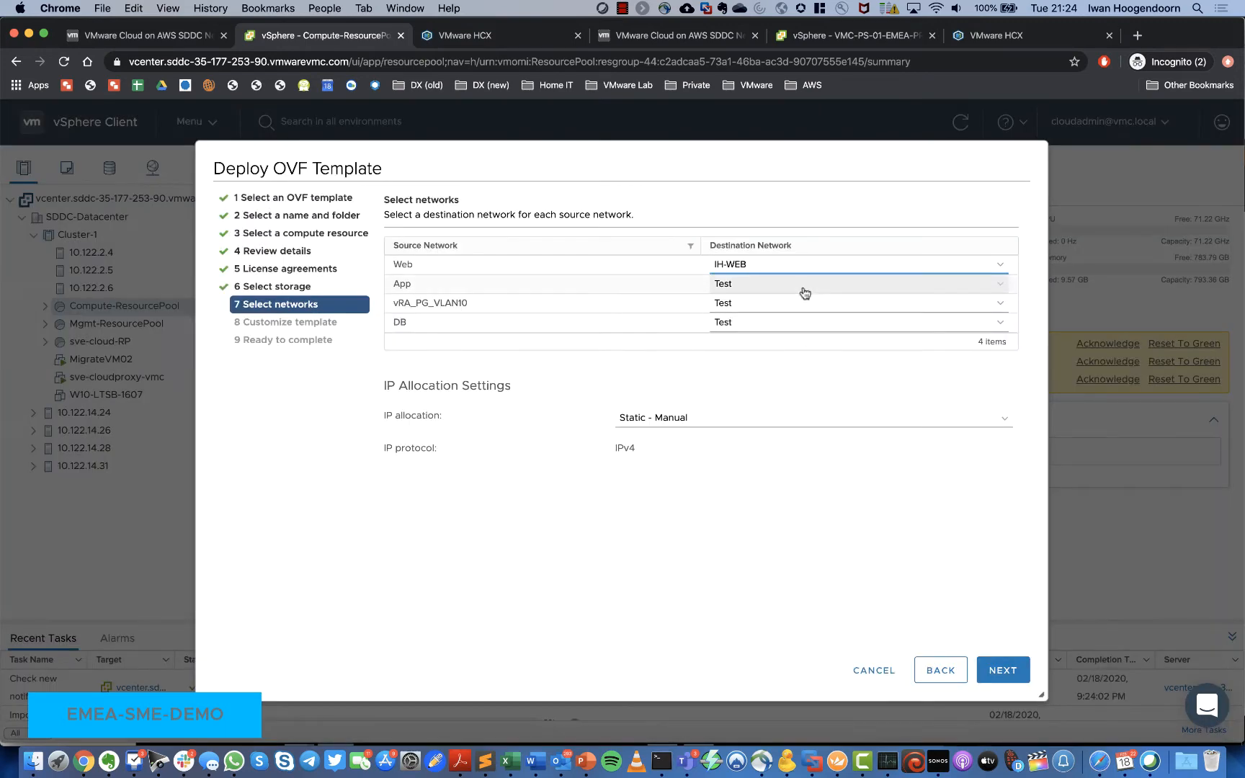
# Step: Map the App source network to IH-APP
pyautogui.click(745, 286)
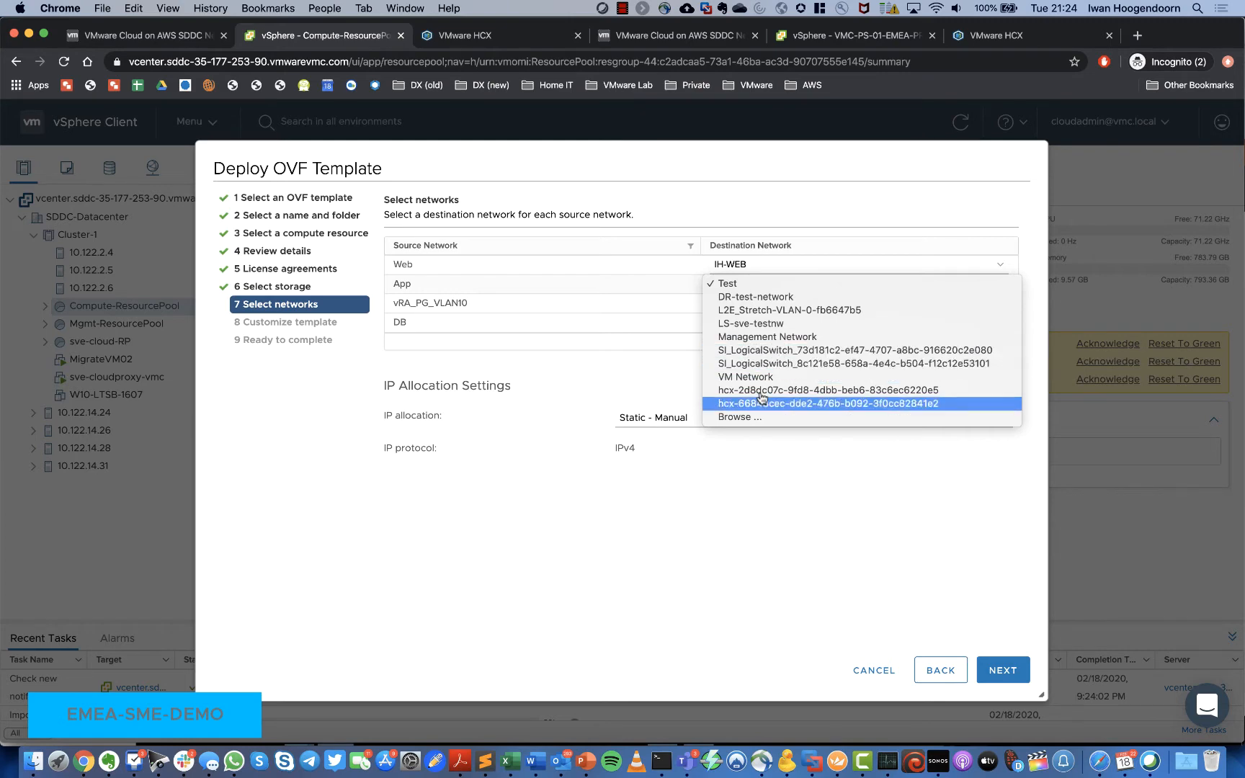
pyautogui.click(749, 417)
pyautogui.scroll(-5, 692, 406)
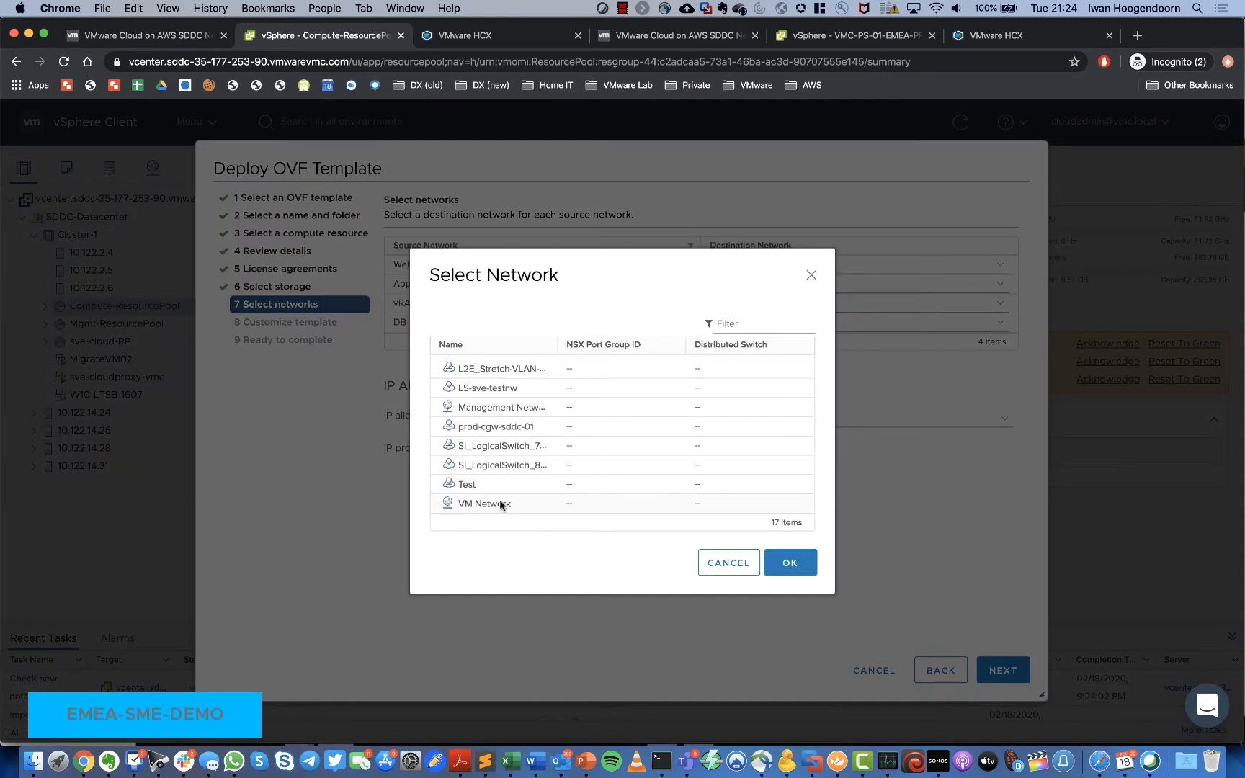
pyautogui.scroll(5, 499, 483)
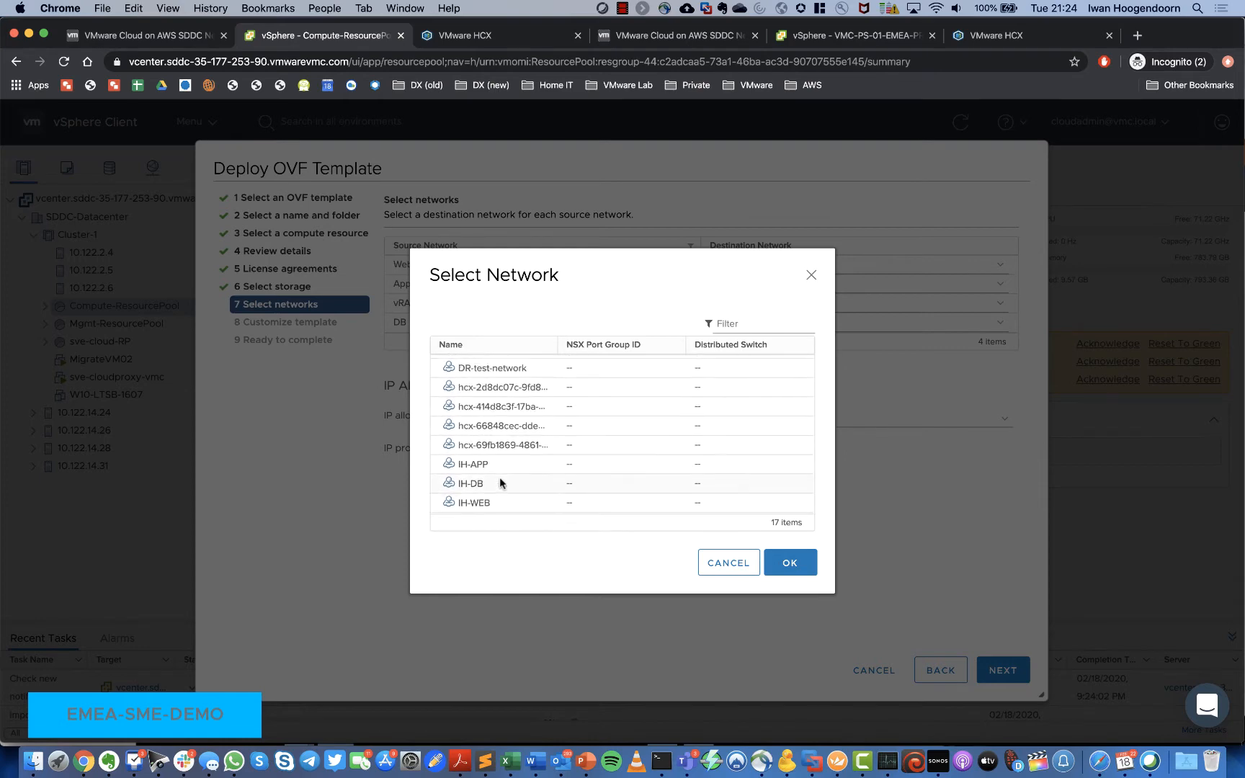
pyautogui.click(500, 481)
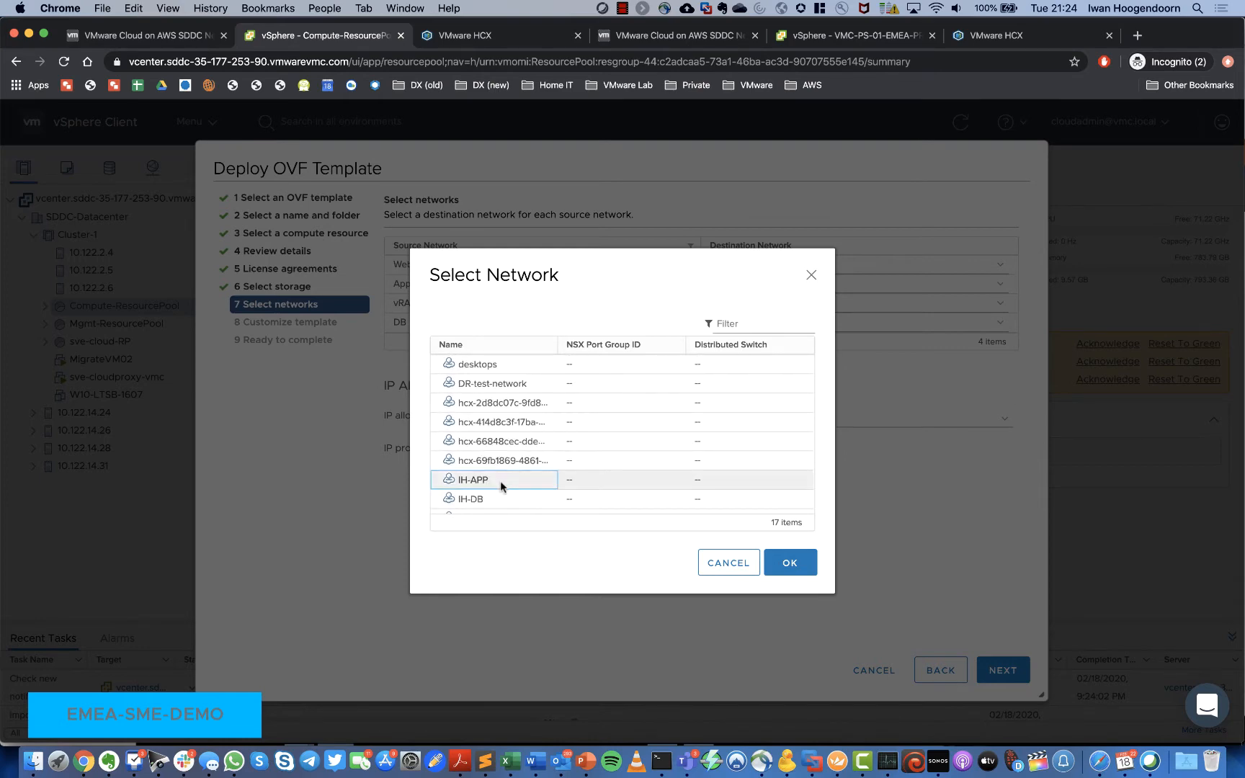
pyautogui.click(790, 562)
# Step: Map the DB network to IH-DB and keep vRA_PG_VLAN10 on Test
pyautogui.click(743, 323)
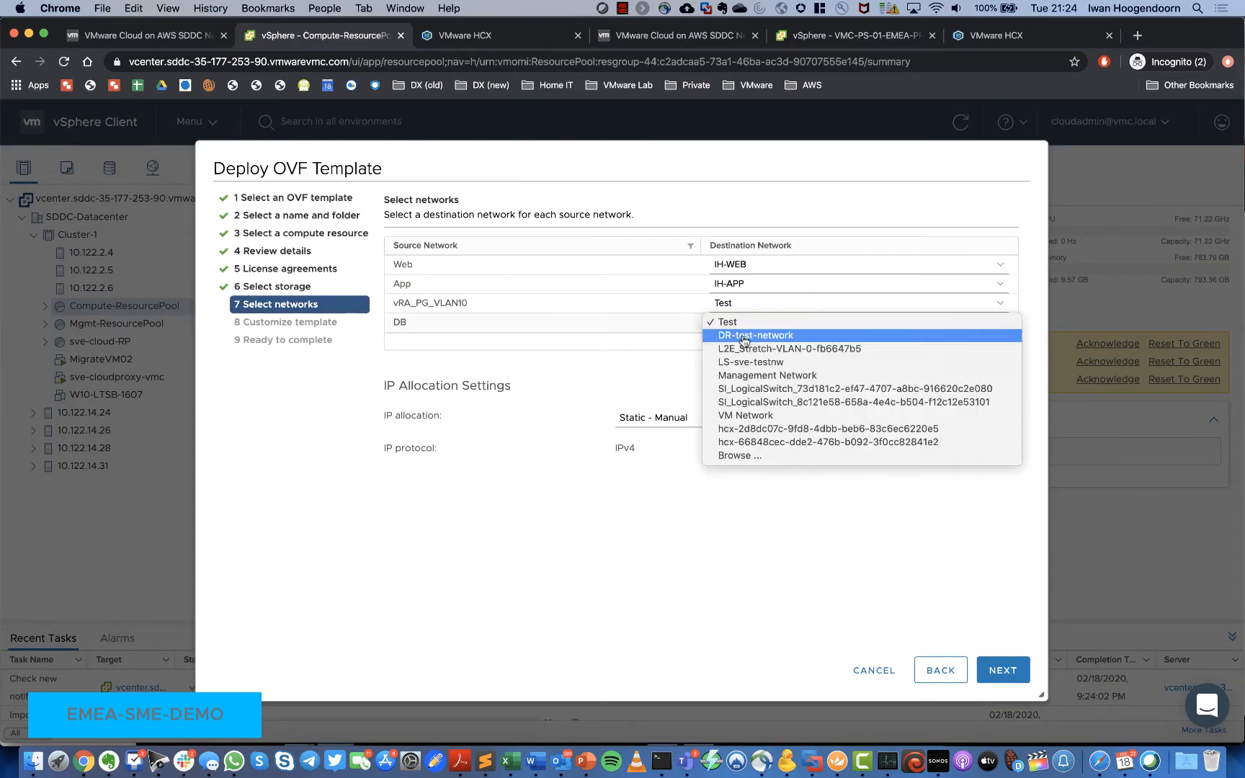
pyautogui.click(739, 455)
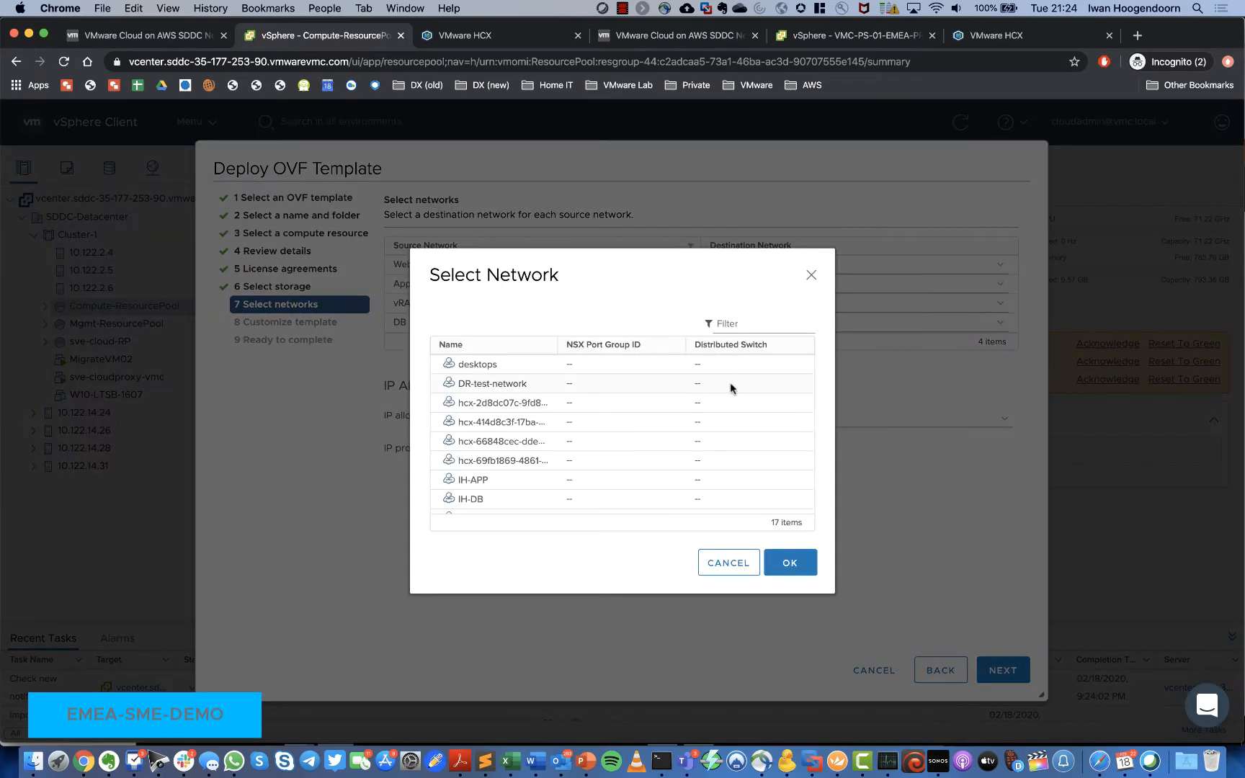
pyautogui.click(506, 499)
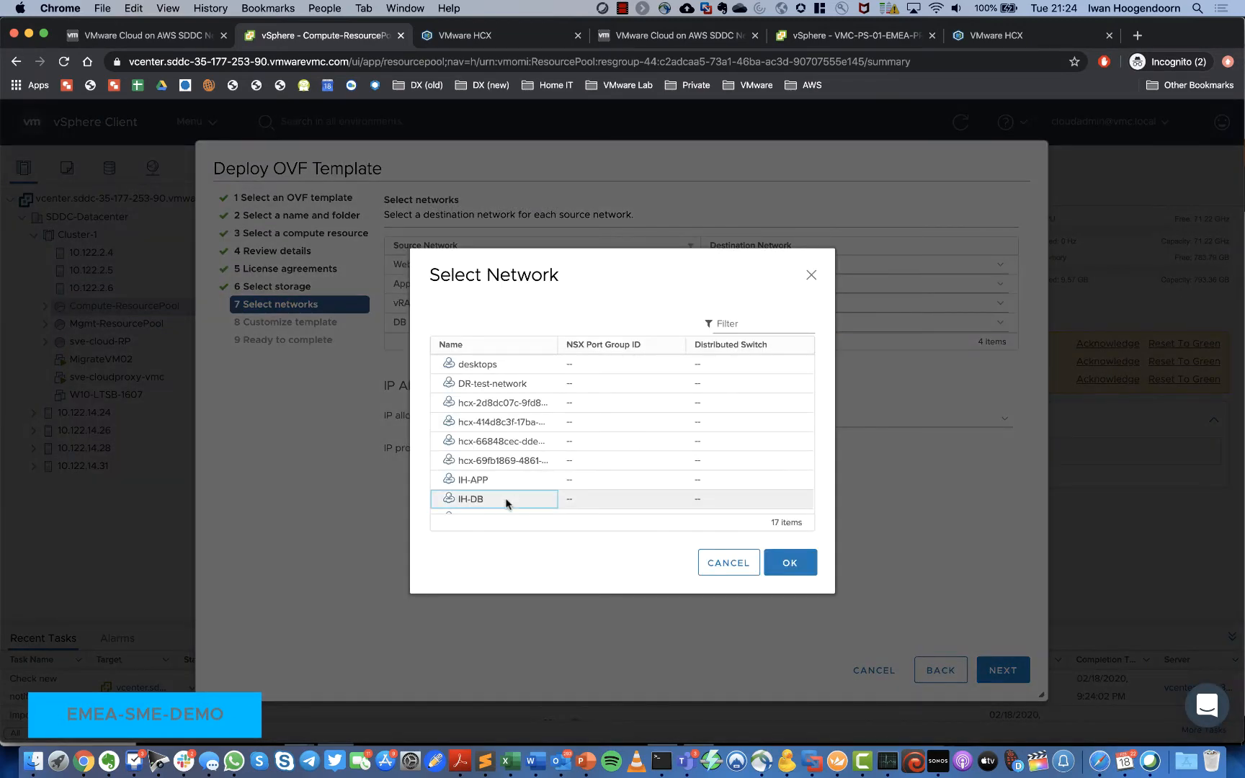
pyautogui.click(803, 568)
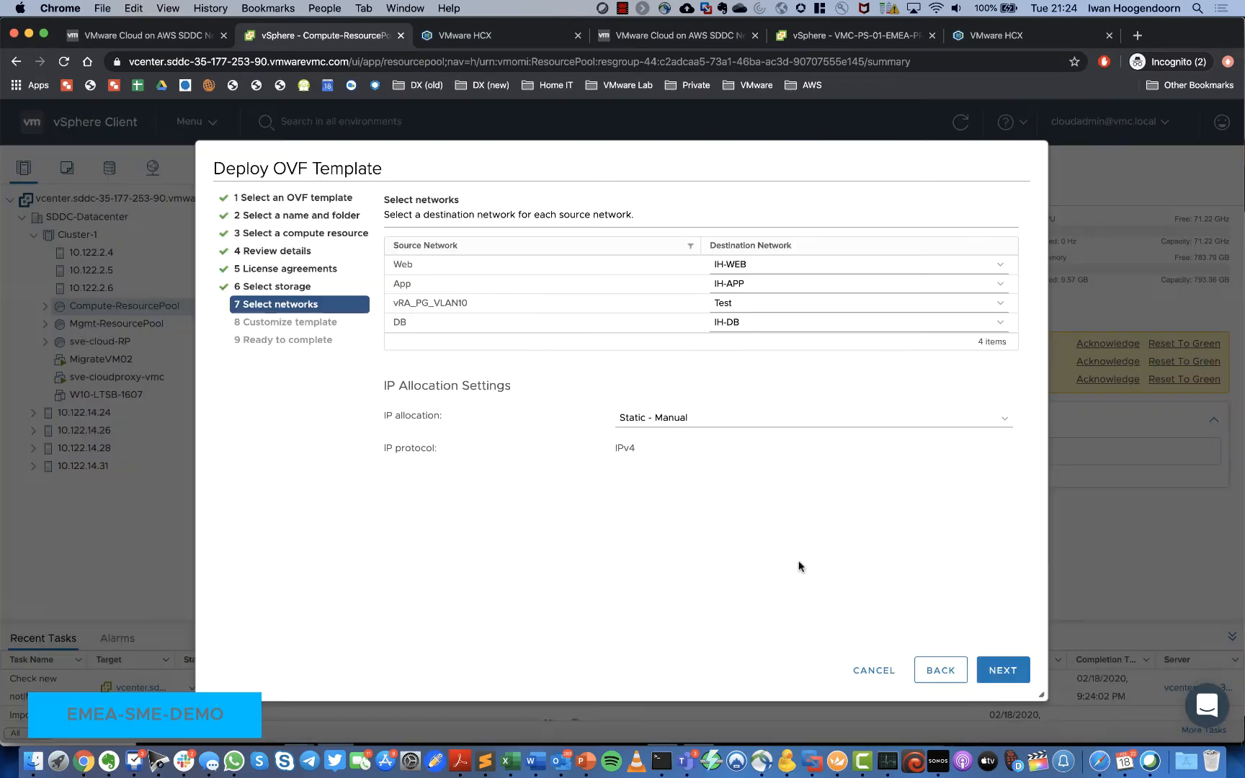
pyautogui.click(738, 311)
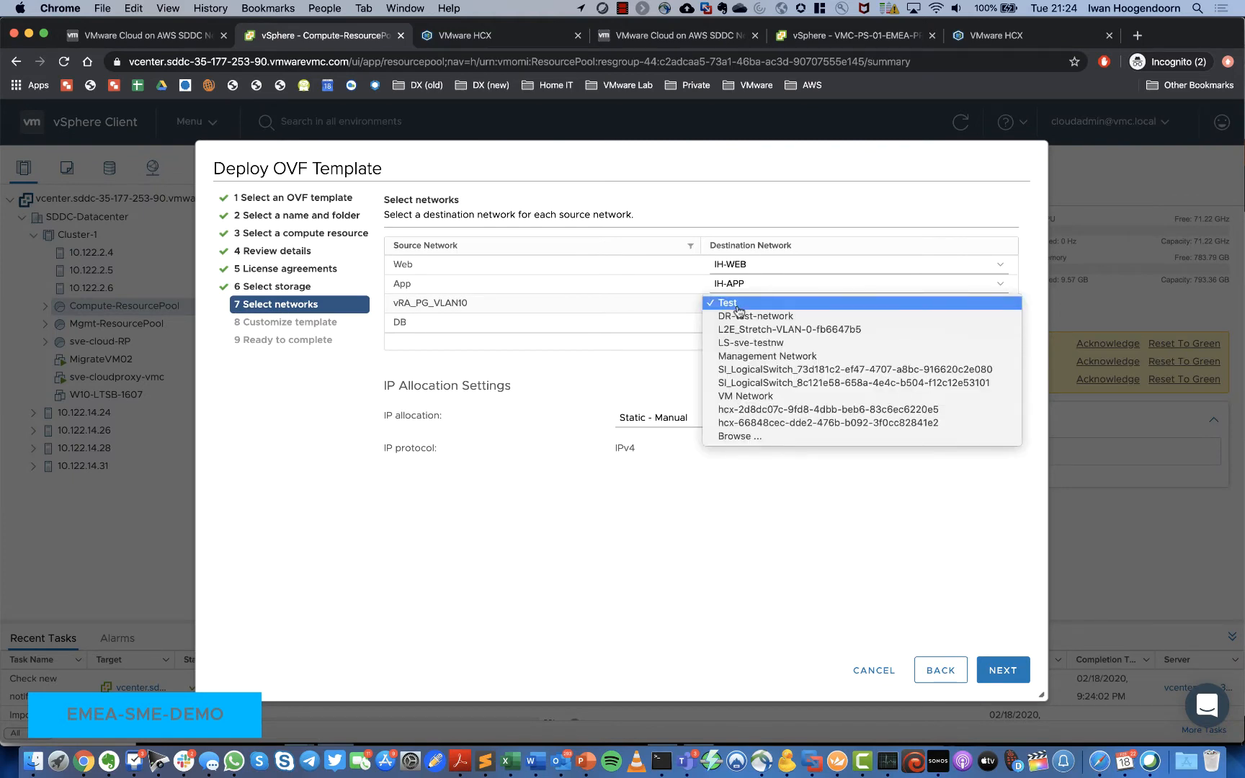
pyautogui.click(509, 530)
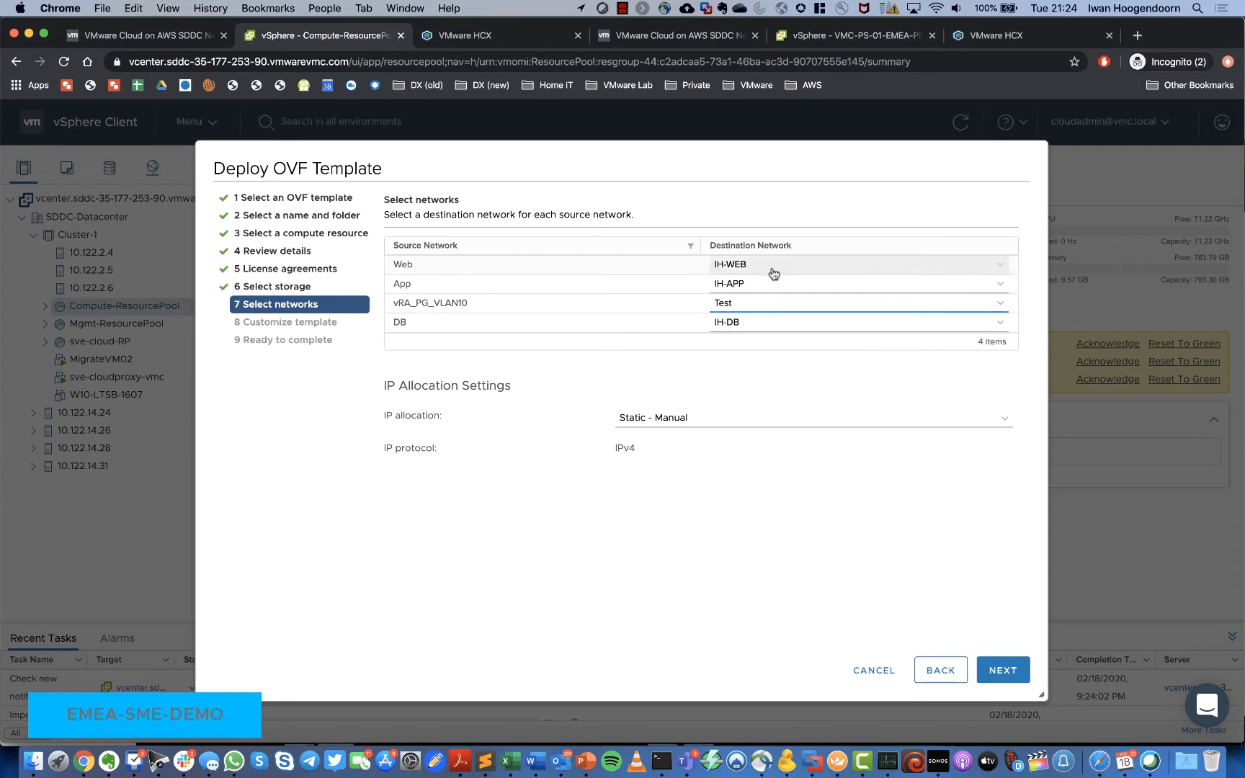
# Step: Set App_Gateway to 172.16.41.1, Web_Gateway to 172.16.40.1 and App_IP to 172.16.41.101
pyautogui.click(1003, 670)
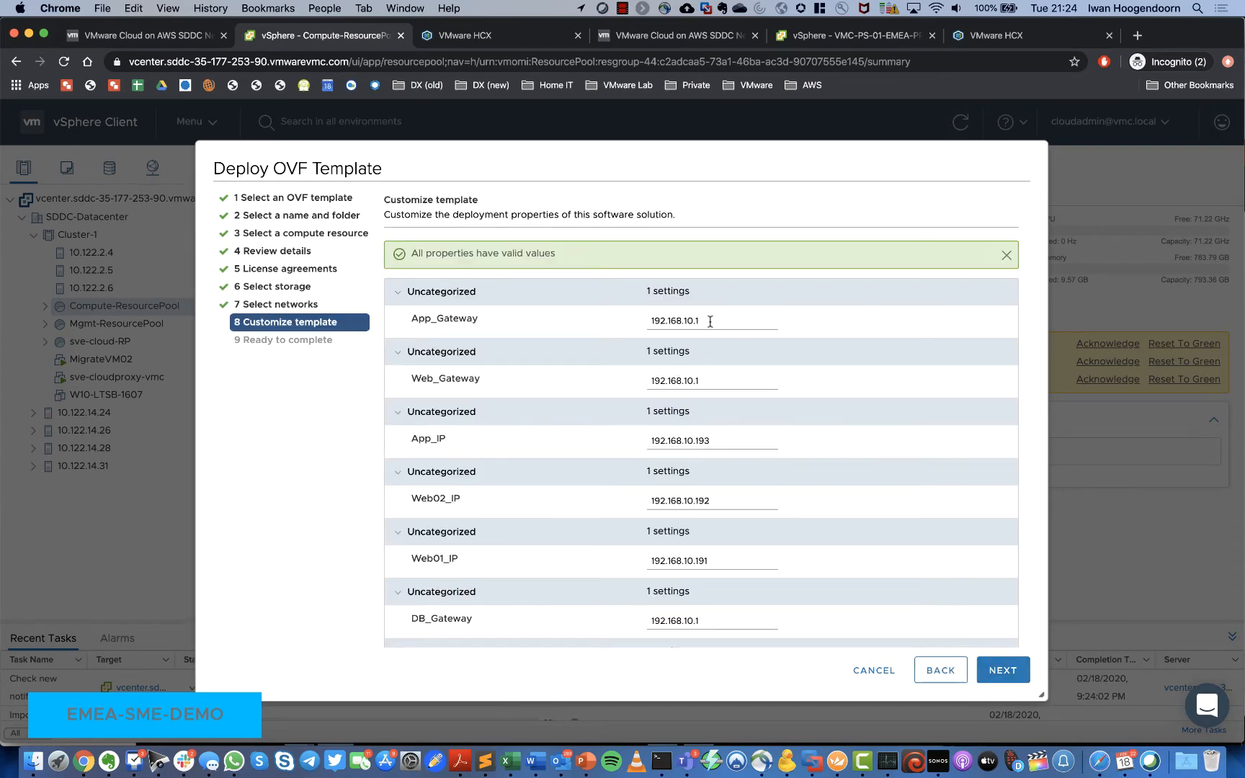
pyautogui.moveTo(711, 319); pyautogui.dragTo(528, 318)
pyautogui.write('172.16.40')
pyautogui.press('BackSpace')
pyautogui.write('1.1')
pyautogui.moveTo(706, 385); pyautogui.dragTo(574, 381)
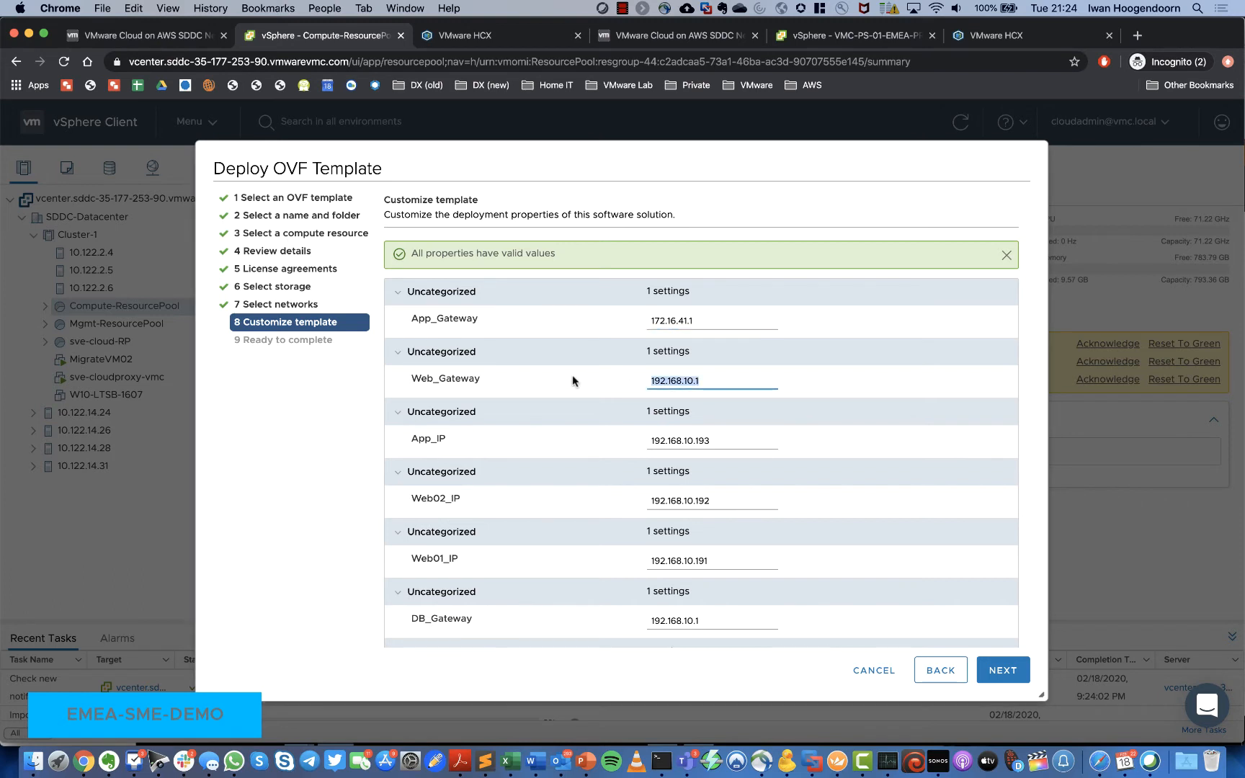
pyautogui.write('172.16.40.1')
pyautogui.press('Tab')
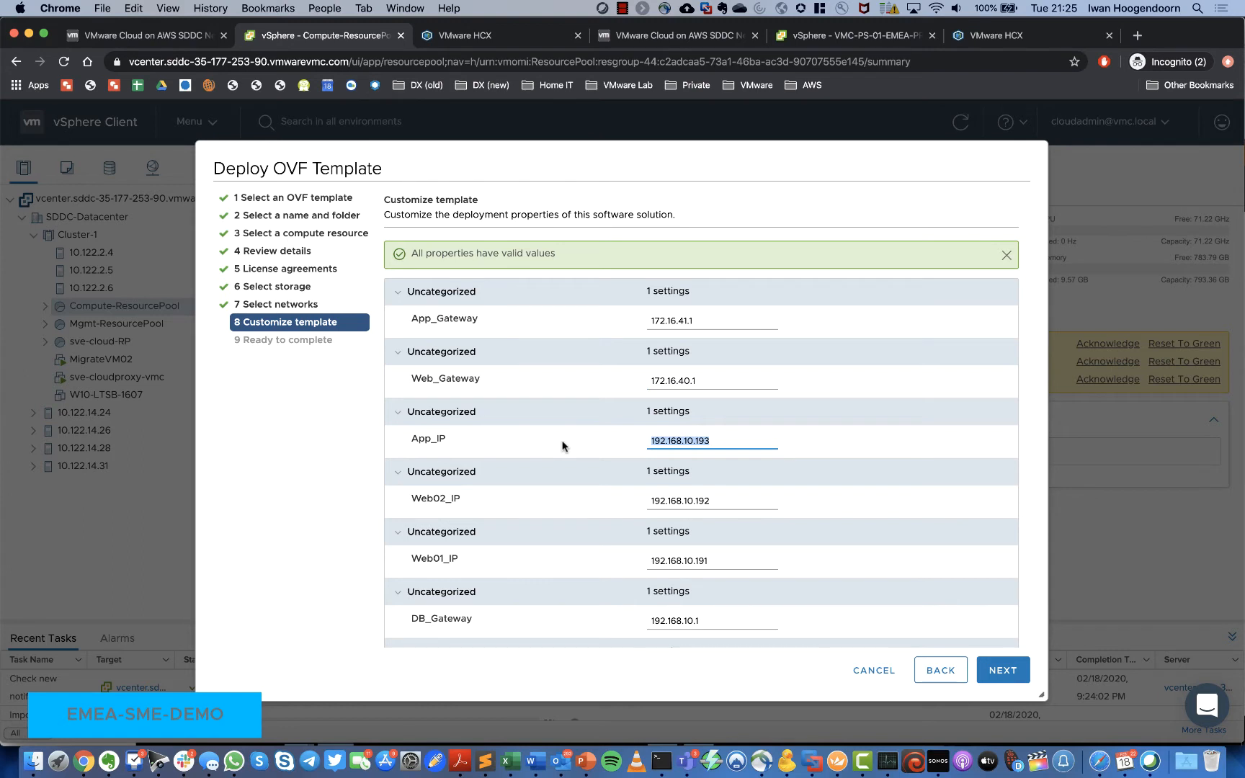
pyautogui.write('172')
pyautogui.write('.416')
pyautogui.write('.41')
pyautogui.write('.101')
# Step: Set Web02_IP 172.16.40.102, Web01_IP 172.16.40.101, DB_Gateway 172.16.42.1 and DB_IP 172.16.42.101
pyautogui.moveTo(712, 502); pyautogui.dragTo(575, 500)
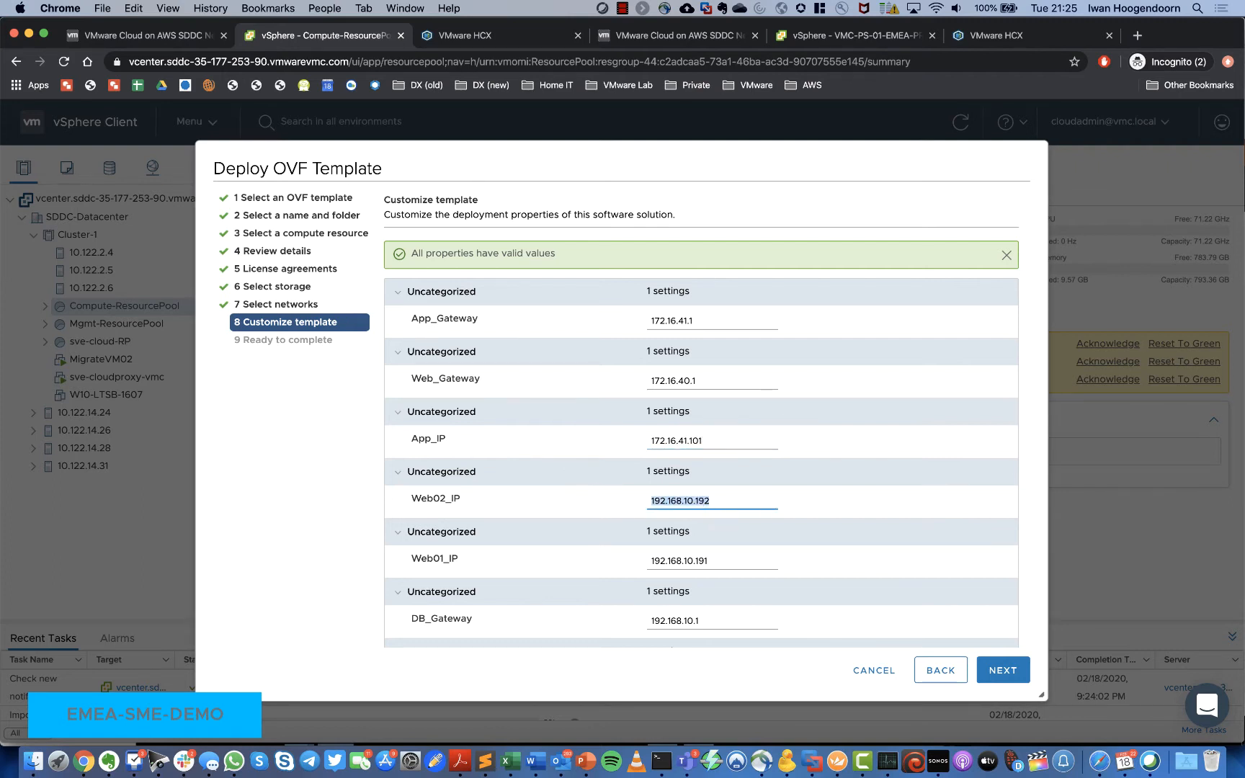
pyautogui.write('172.16.40.102')
pyautogui.moveTo(710, 555); pyautogui.dragTo(556, 562)
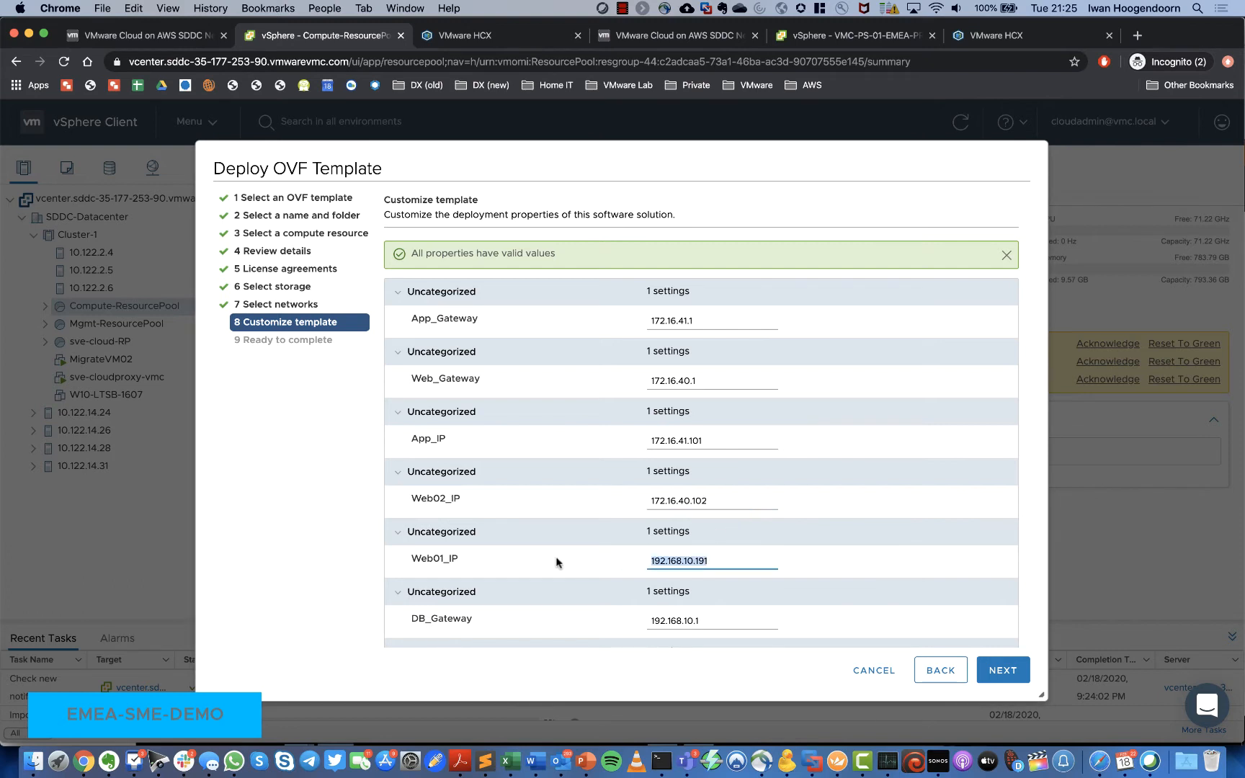
pyautogui.write('172.16.40.101')
pyautogui.scroll(-2, 596, 564)
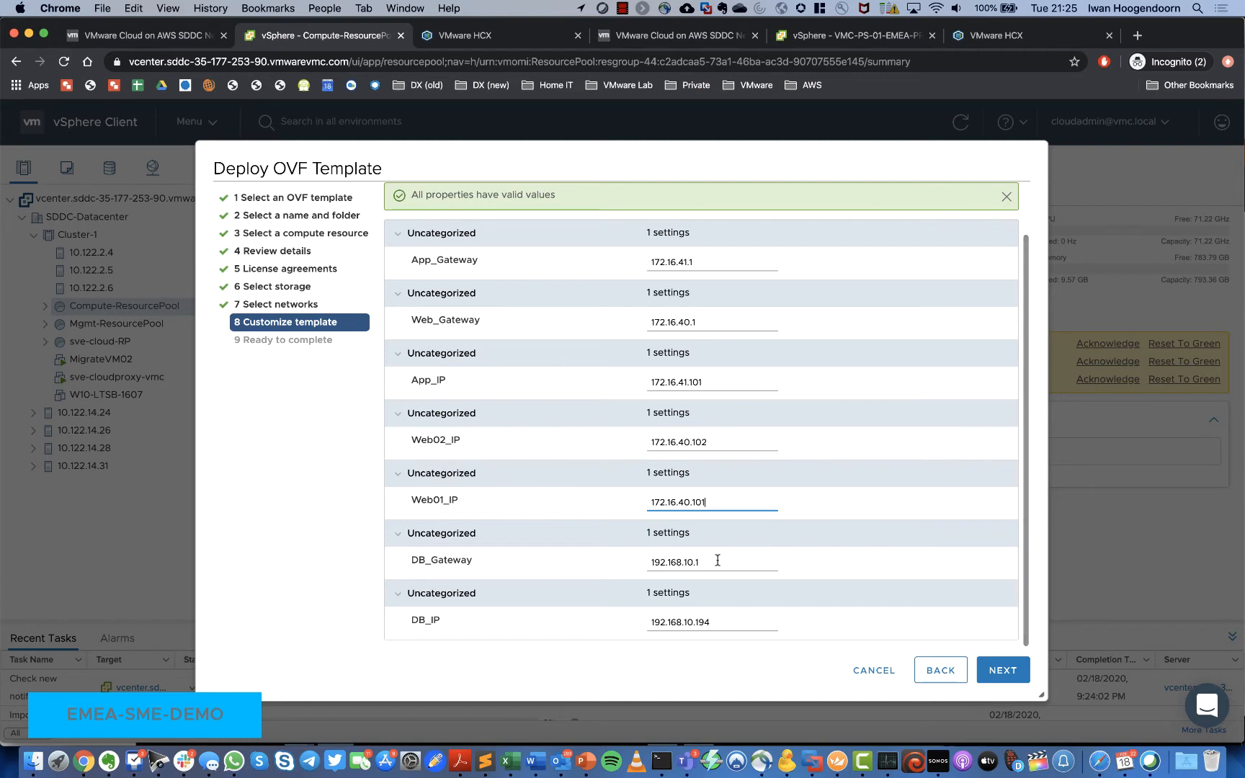
pyautogui.moveTo(717, 561); pyautogui.dragTo(570, 557)
pyautogui.write('172')
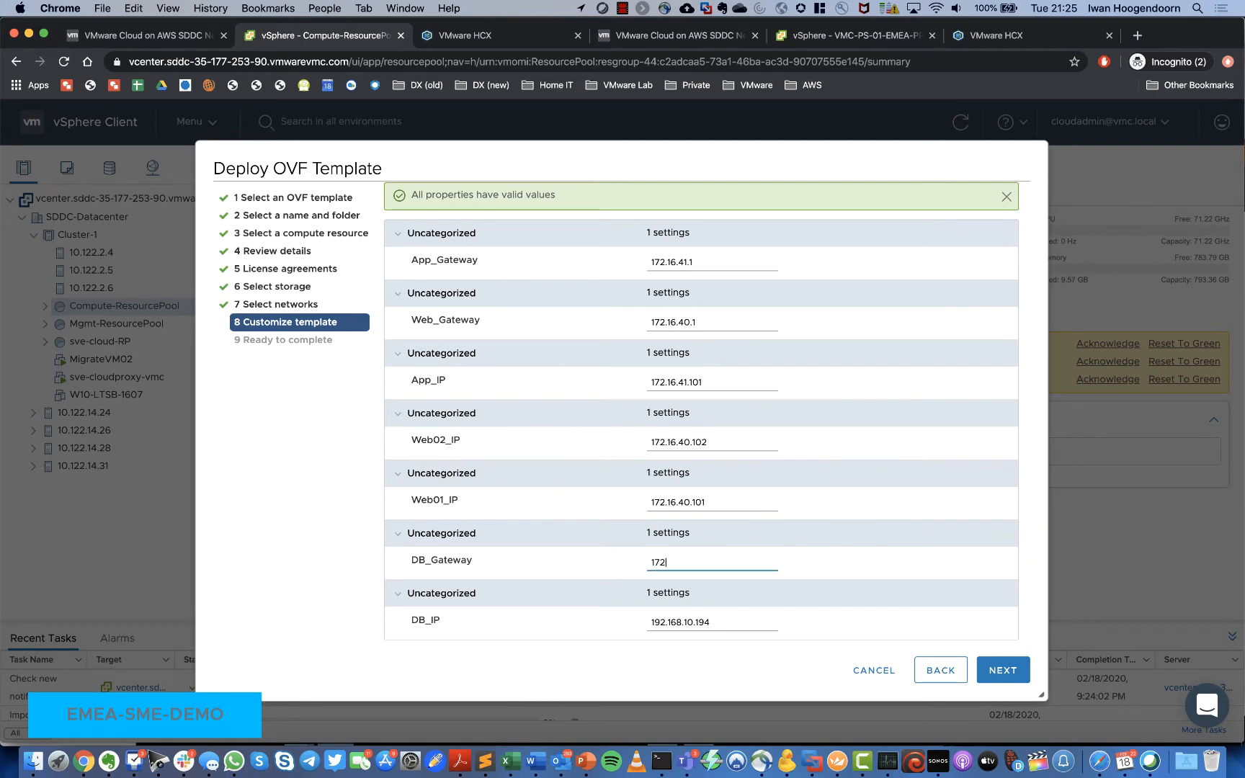
pyautogui.write('.16.42.1')
pyautogui.doubleClick(728, 623)
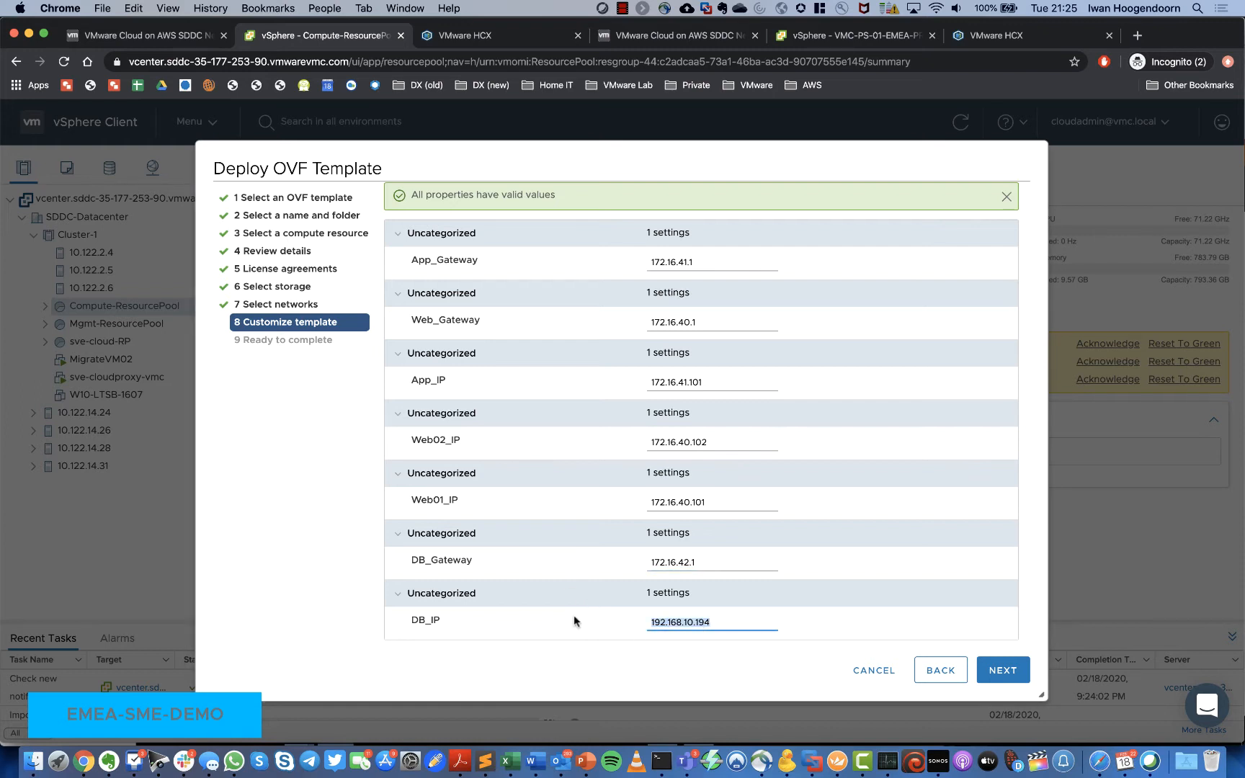
pyautogui.write('172.16.42')
pyautogui.press('BackSpace')
pyautogui.write('.101')
pyautogui.scroll(3, 638, 568)
pyautogui.scroll(-3, 638, 567)
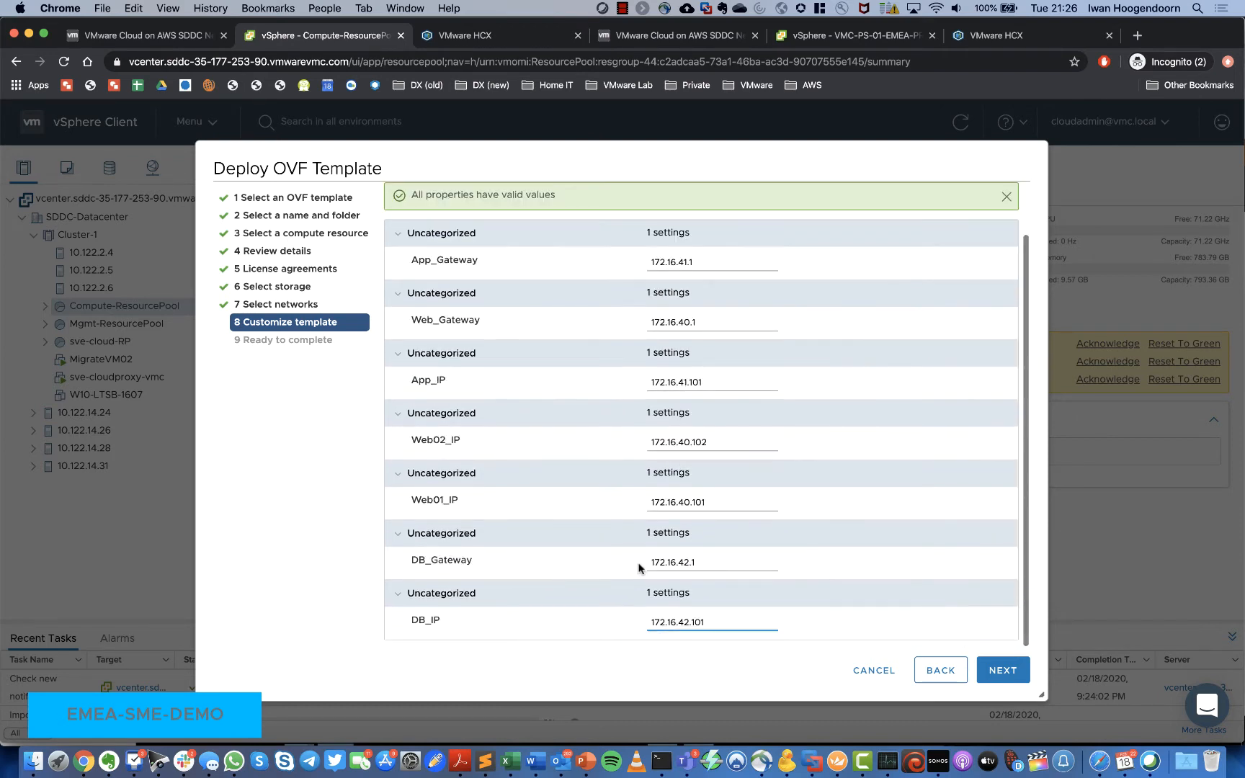
# Step: Review the Ready to complete summary and finish the 3TierApp deployment
pyautogui.click(1002, 670)
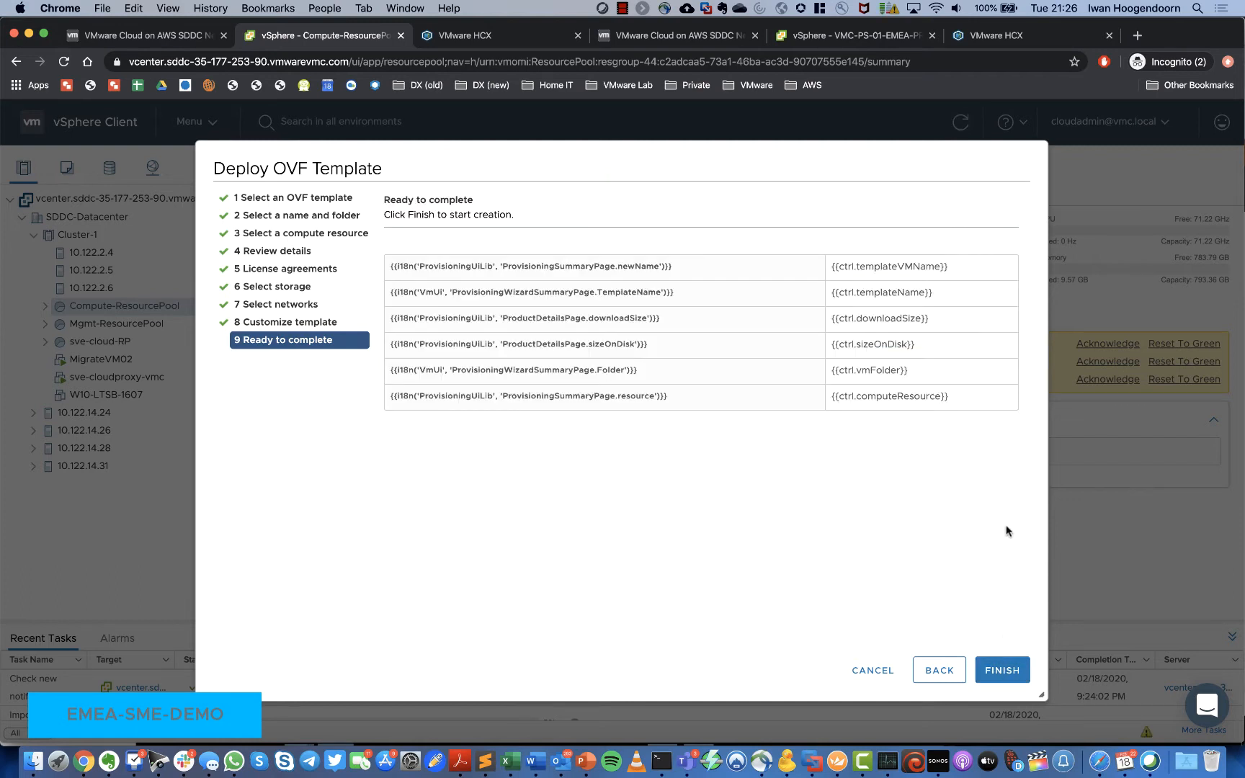
pyautogui.click(1008, 671)
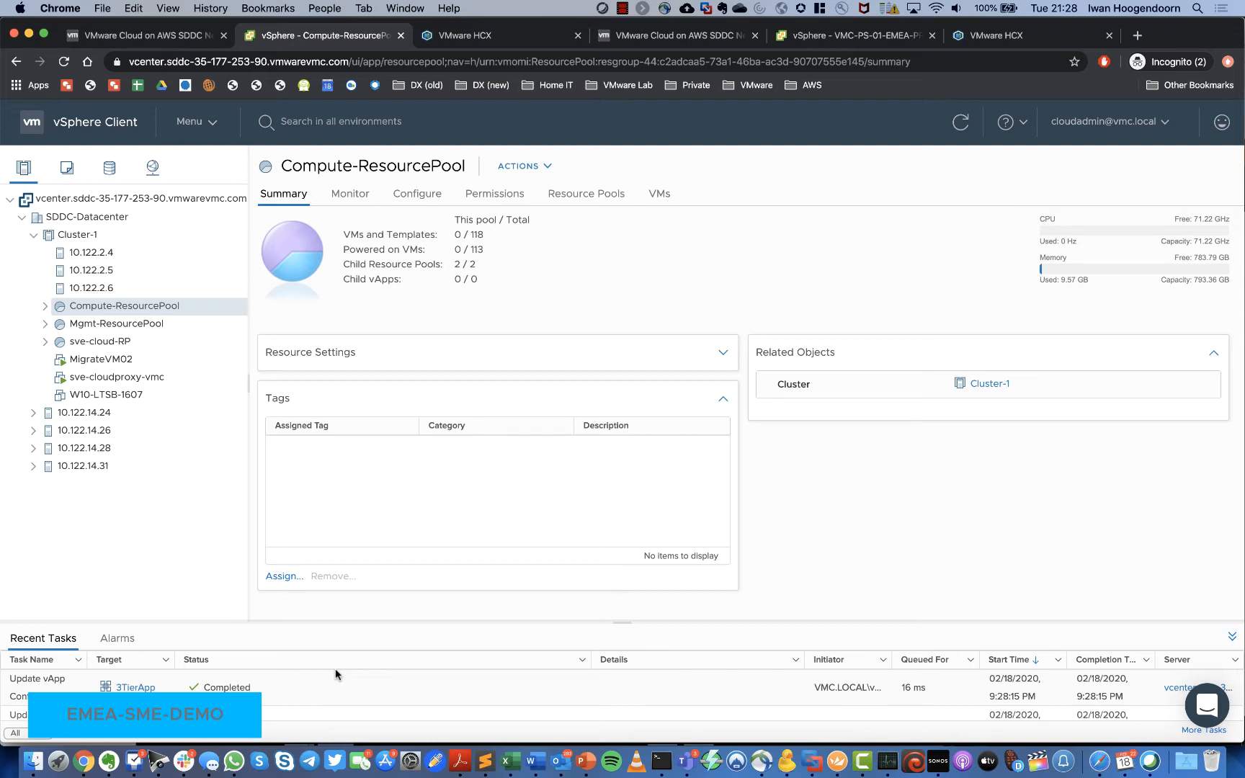
# Step: Expand Compute-ResourcePool to the 3TierApp vApp and power it on
pyautogui.click(45, 306)
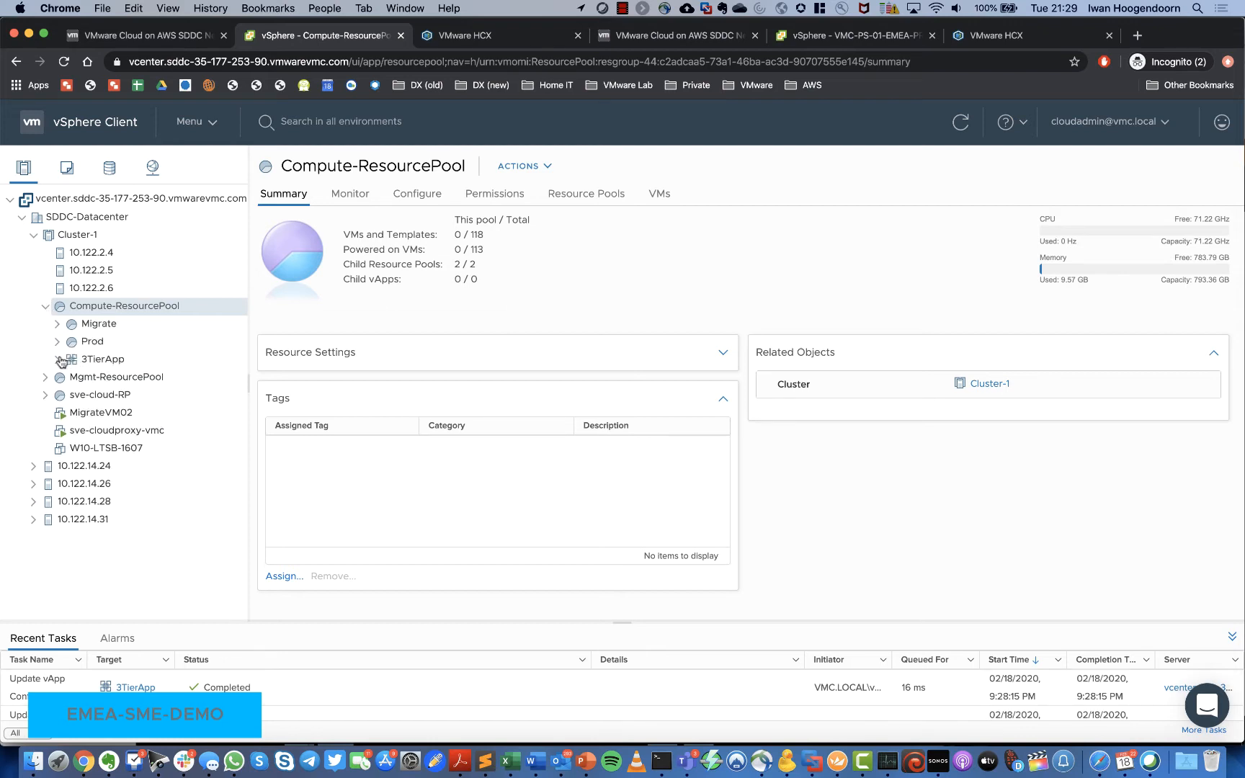
pyautogui.click(58, 359)
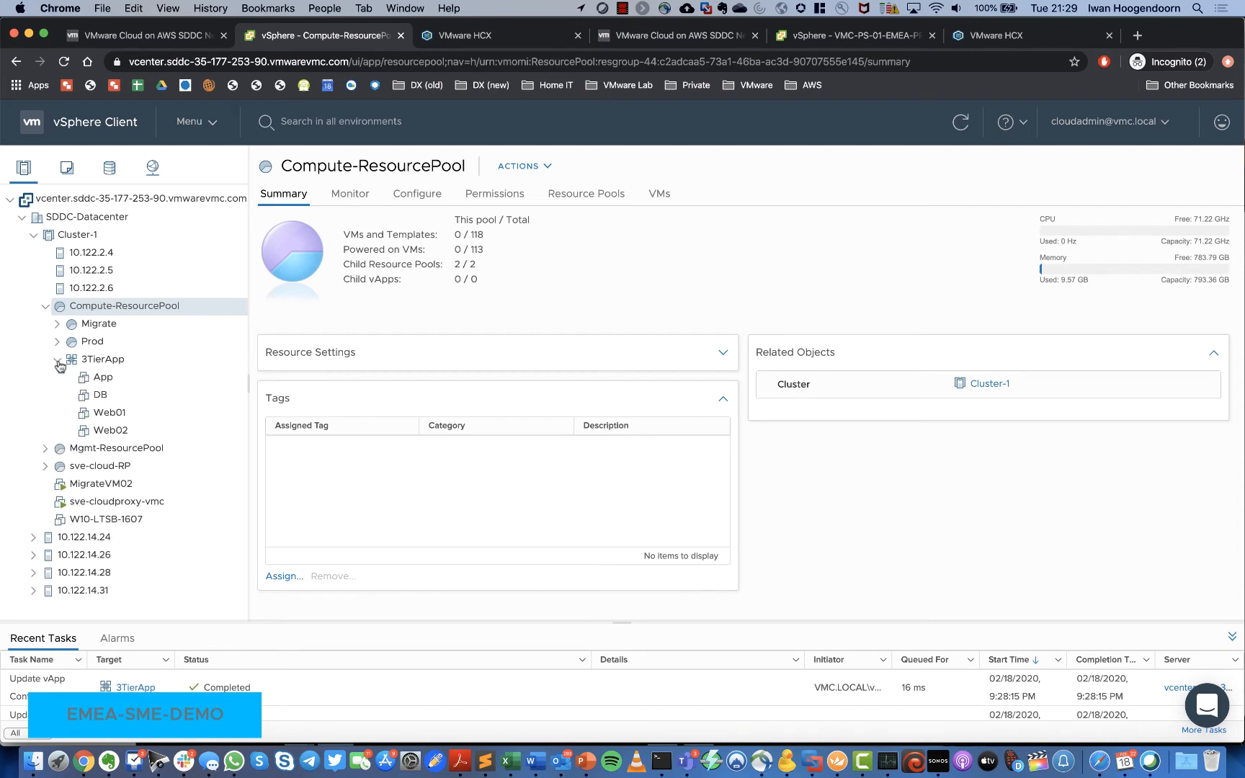
pyautogui.click(102, 363)
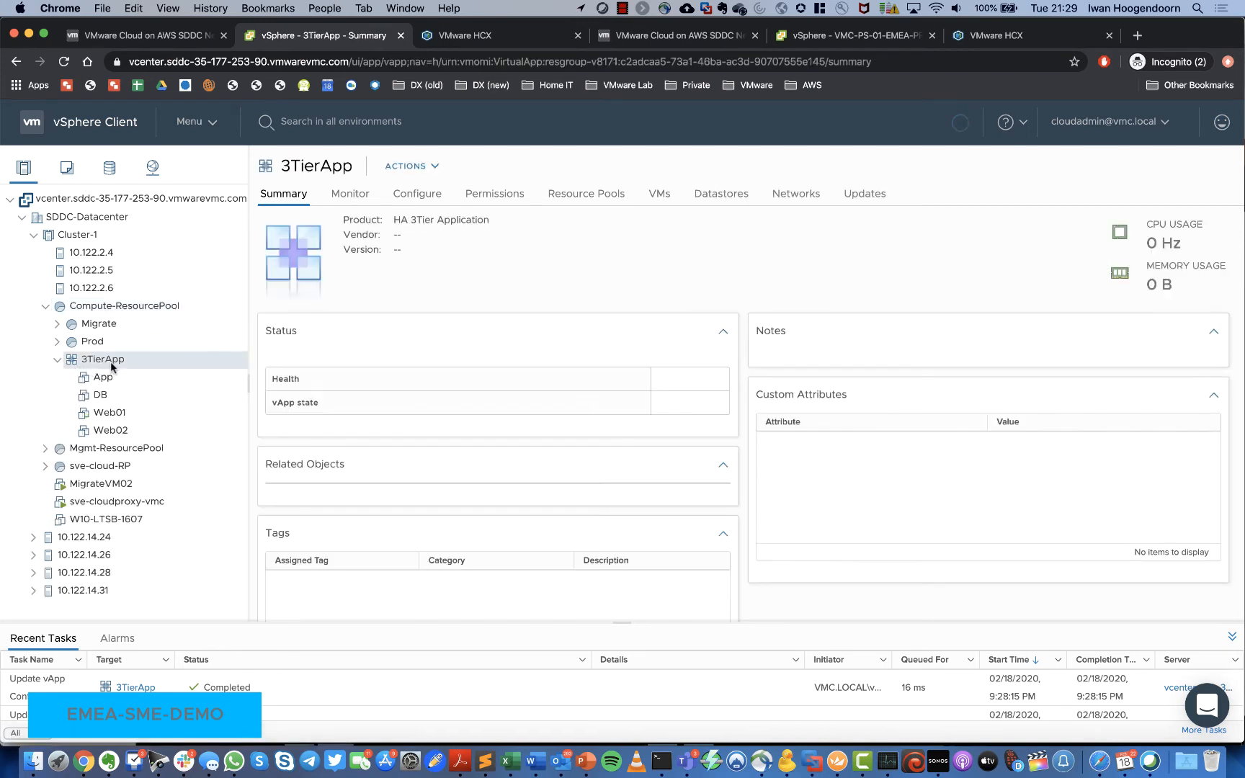
pyautogui.rightClick(112, 365)
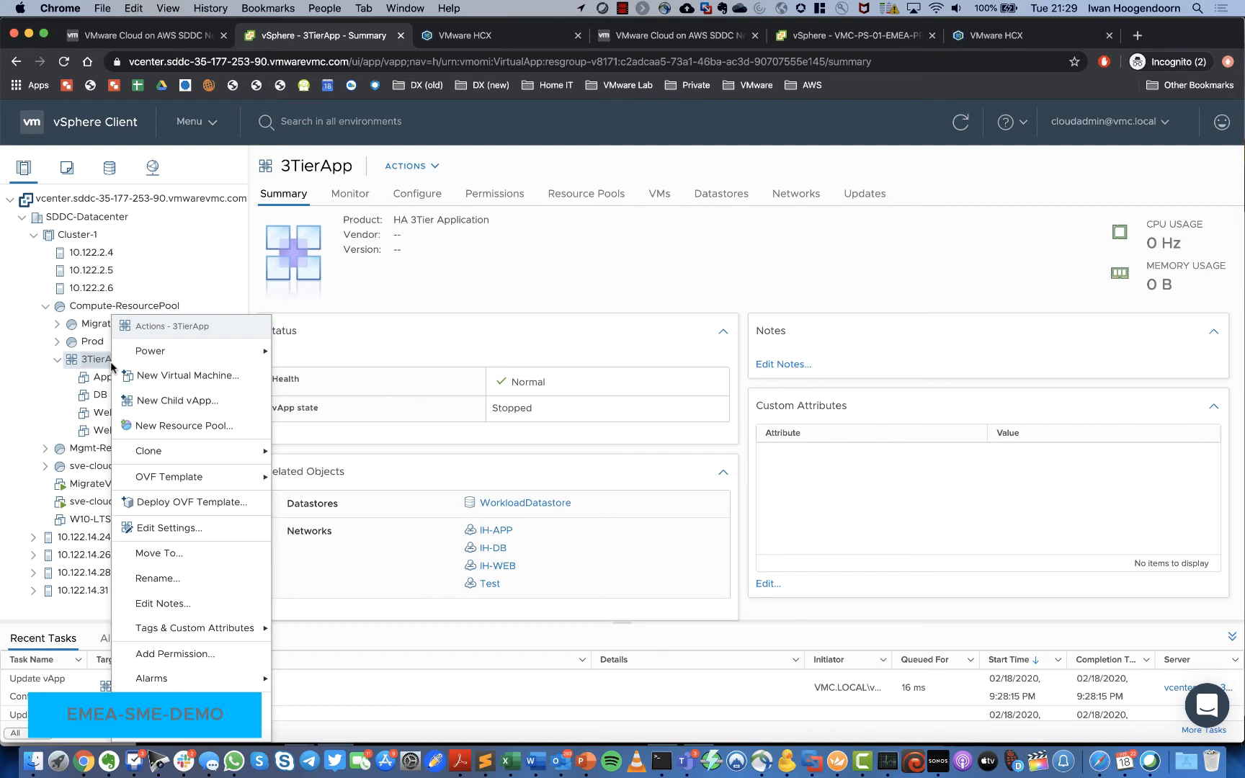
pyautogui.moveTo(151, 351)
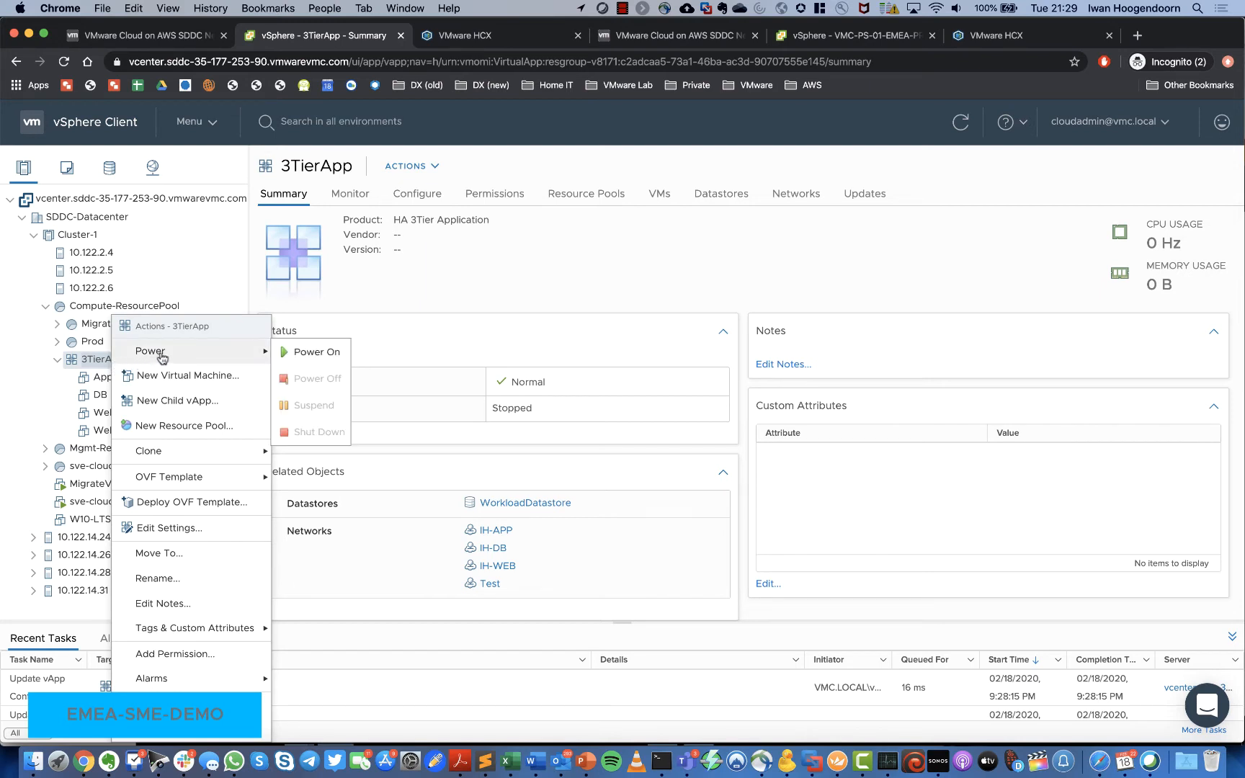
pyautogui.click(317, 352)
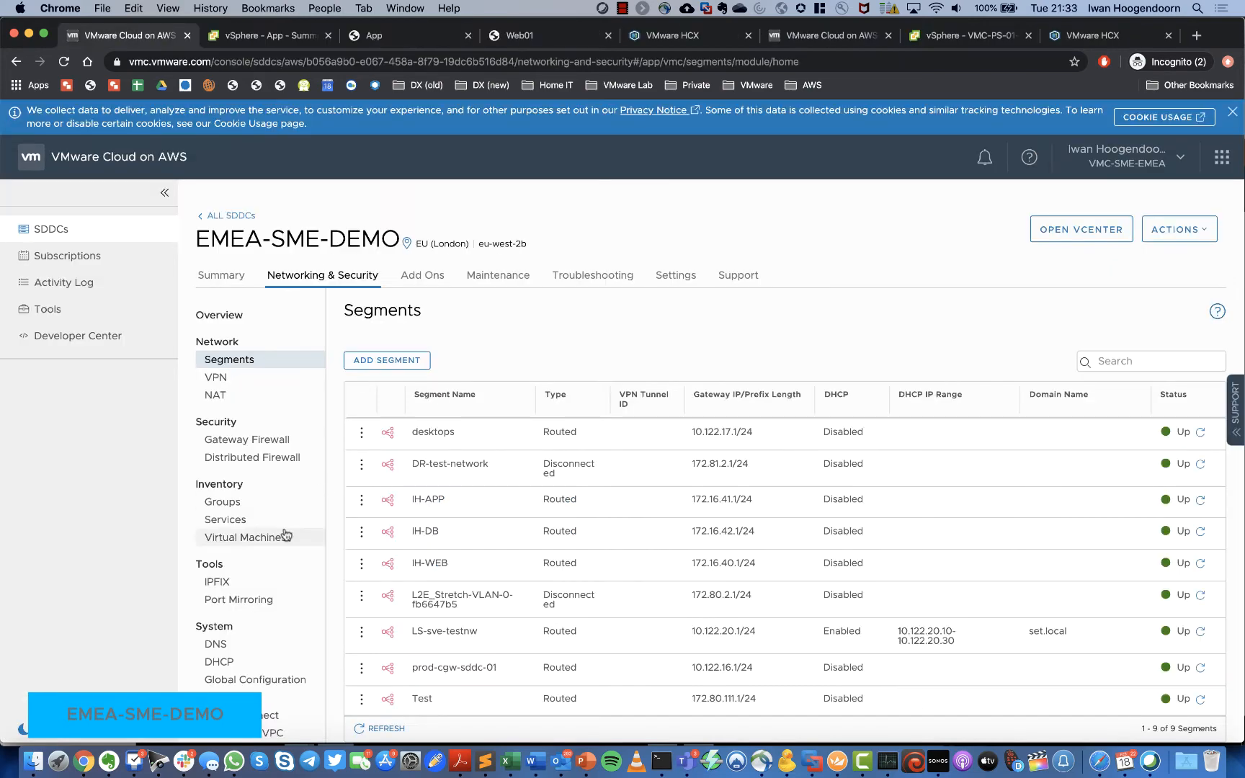
pyautogui.scroll(-1, 259, 576)
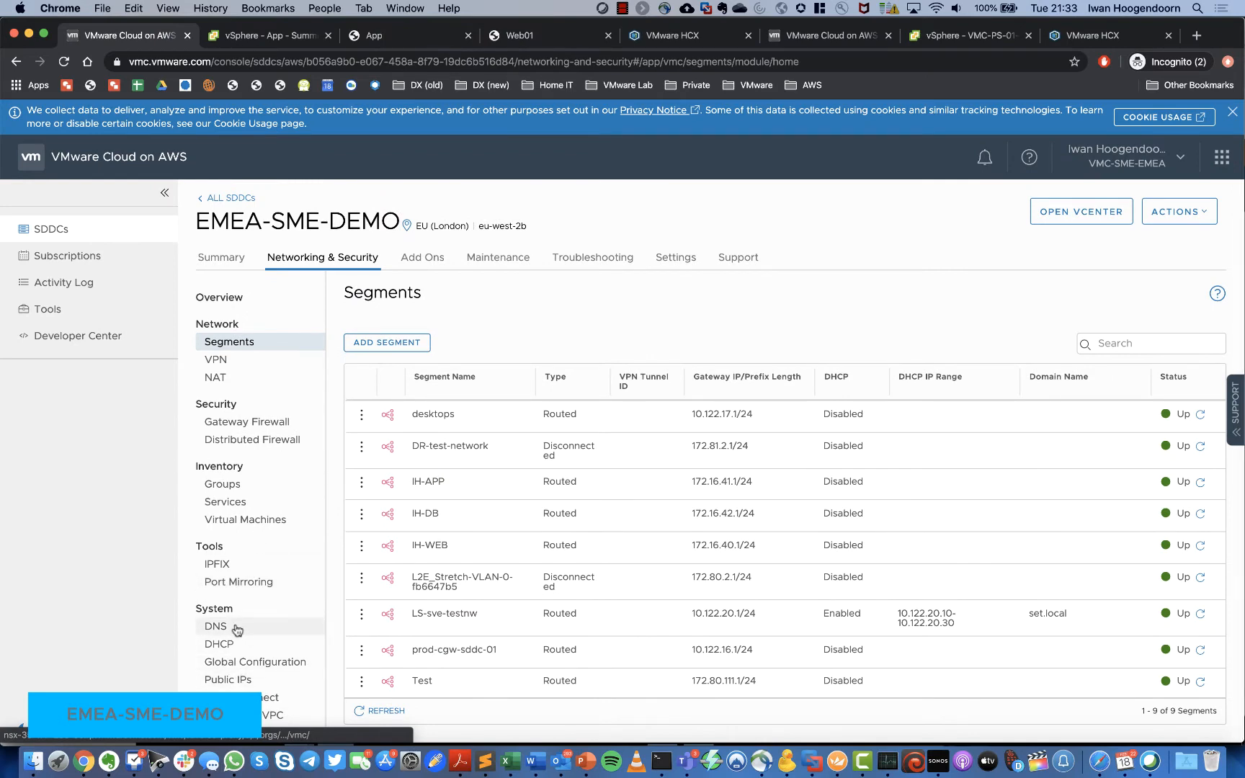
# Step: Request new public IP 3.11.223.241 with a descriptive note, then go to NAT rules
pyautogui.click(245, 680)
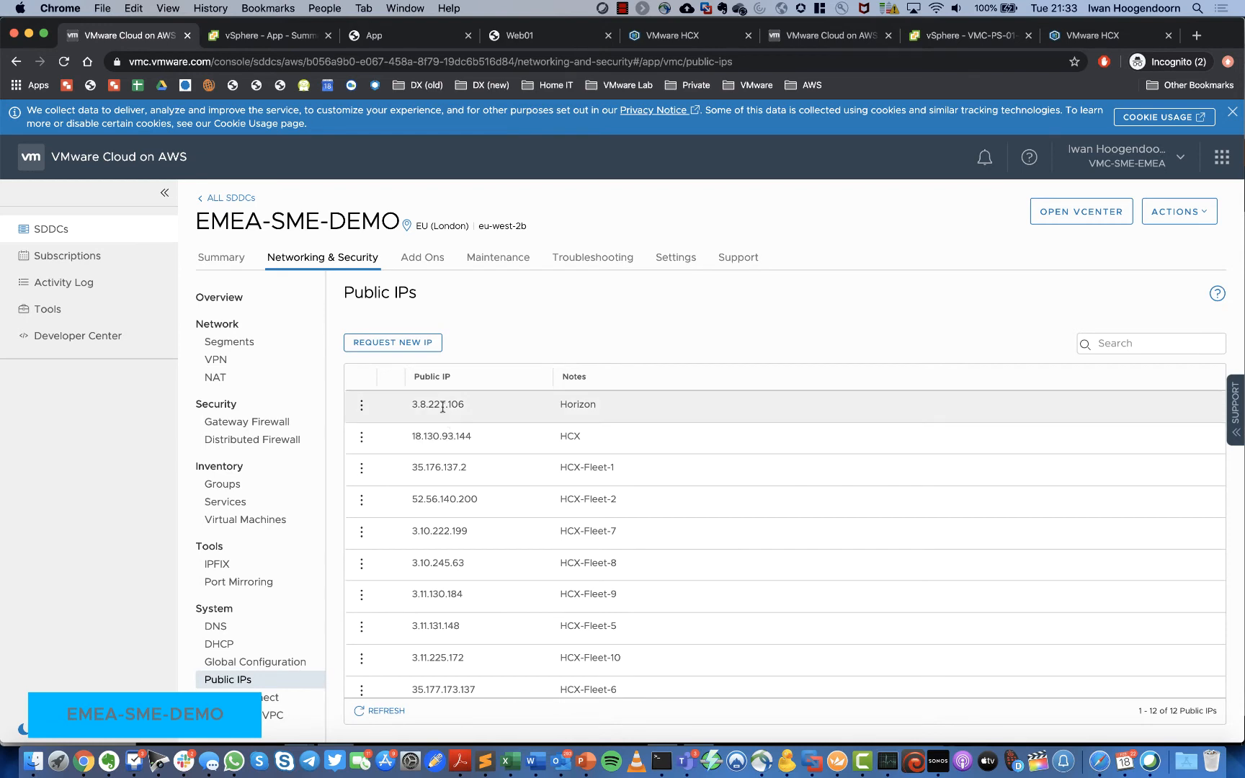
pyautogui.click(416, 346)
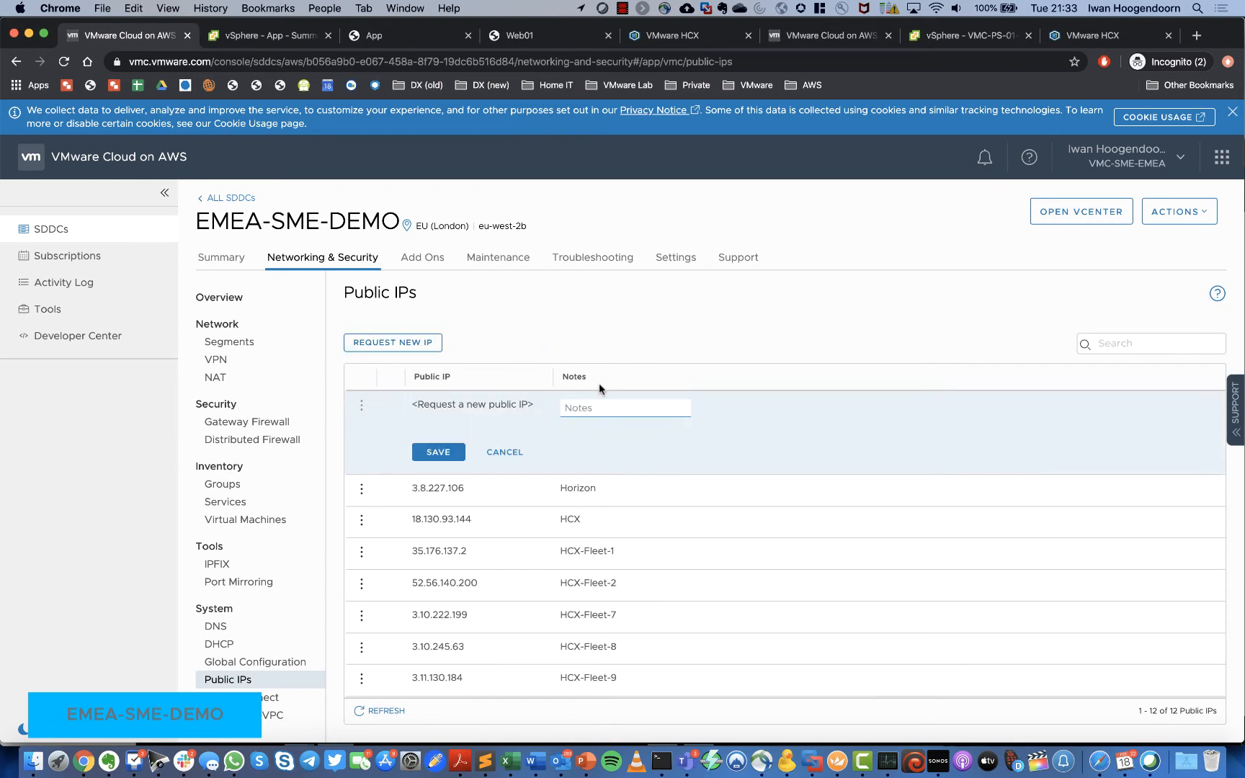
pyautogui.write('I')
pyautogui.press('BackSpace')
pyautogui.write('ihoogendo-pub-1')
pyautogui.click(448, 455)
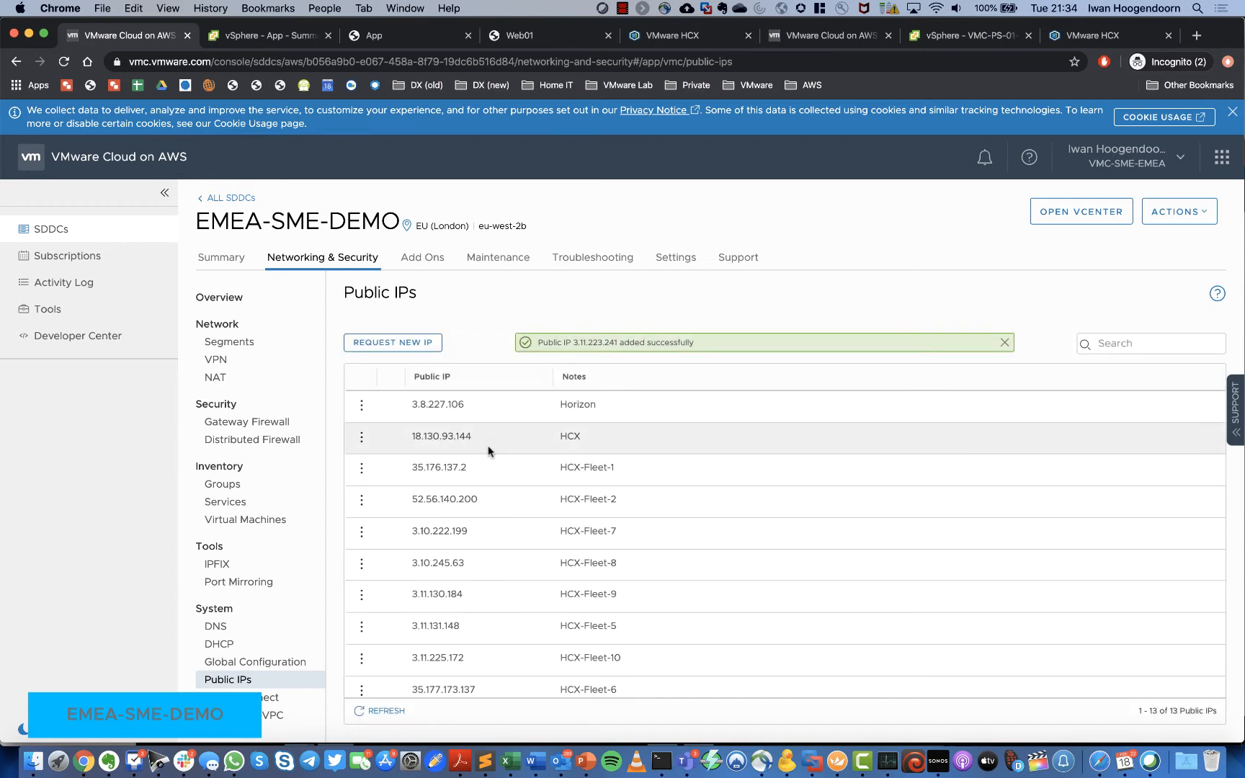
pyautogui.scroll(-3, 487, 445)
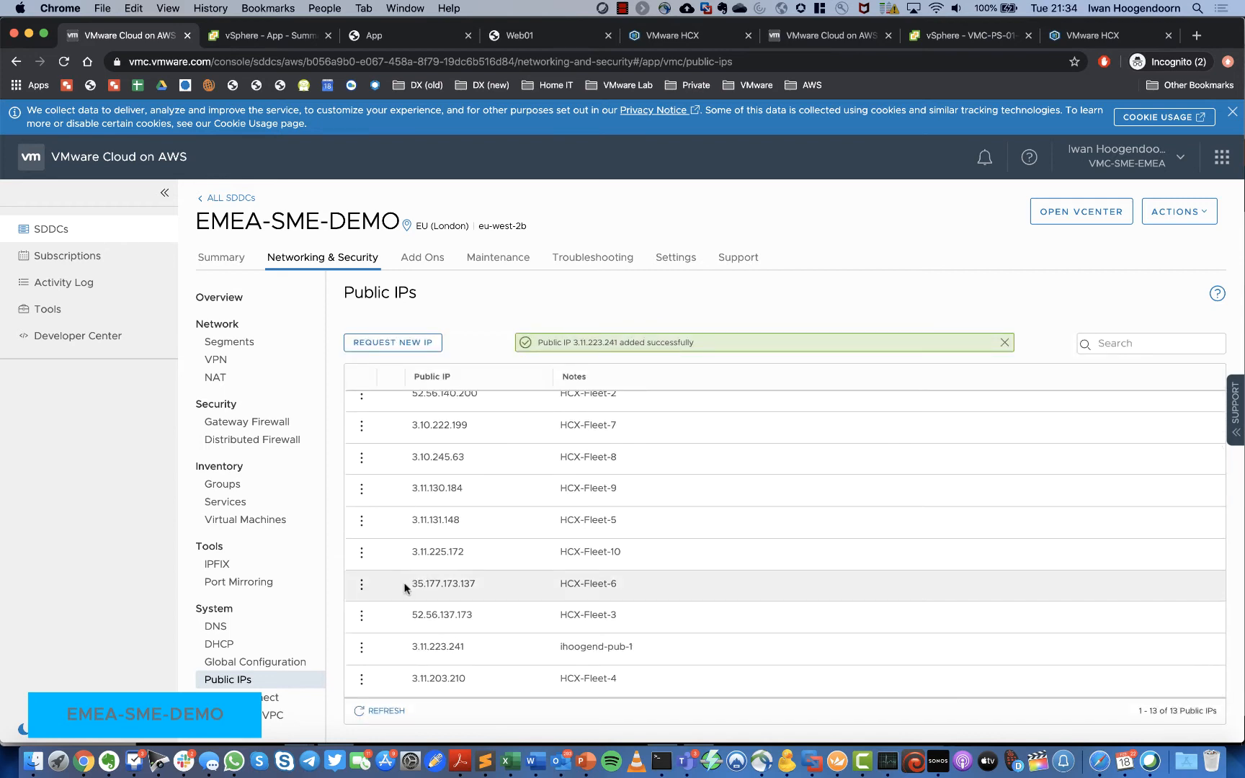
pyautogui.click(228, 379)
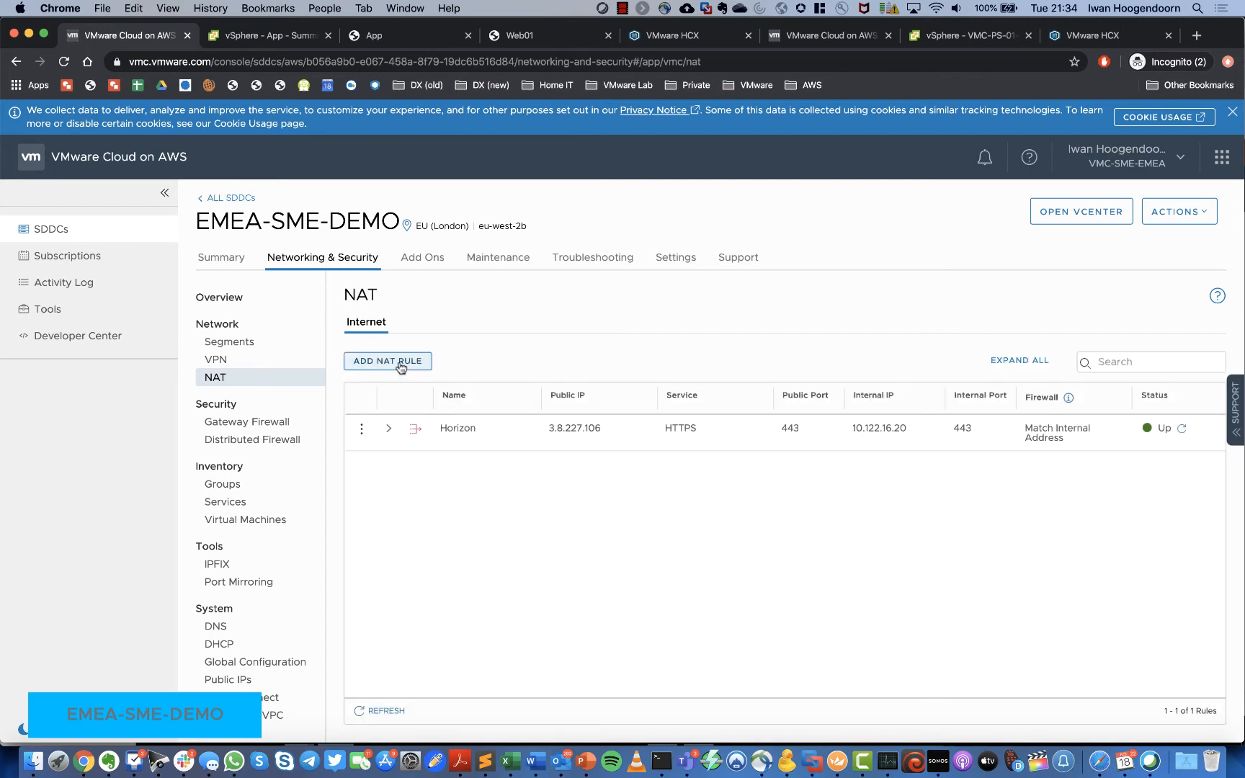
# Step: Start a new NAT rule, name it, and assign public IP 3.11.223.241
pyautogui.click(401, 366)
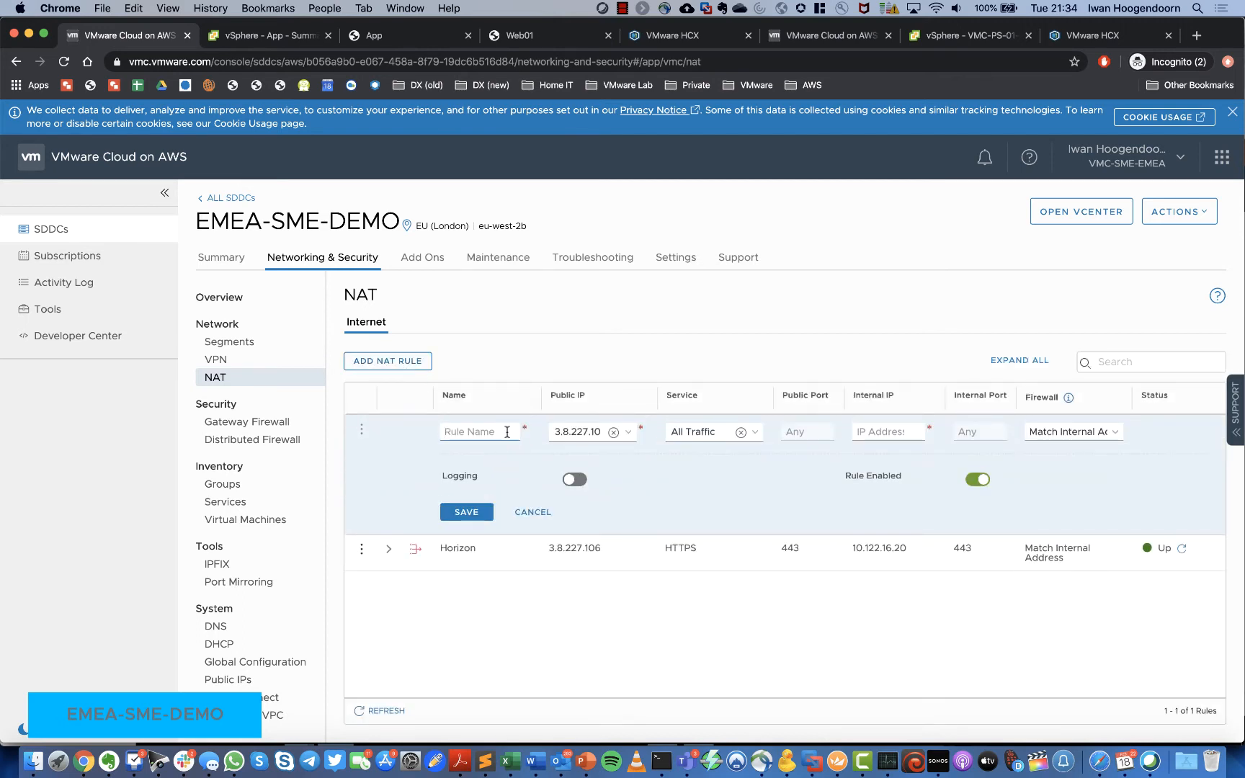
pyautogui.click(508, 432)
pyautogui.write('ihoogen')
pyautogui.write('d-nat')
pyautogui.write('-1')
pyautogui.click(628, 432)
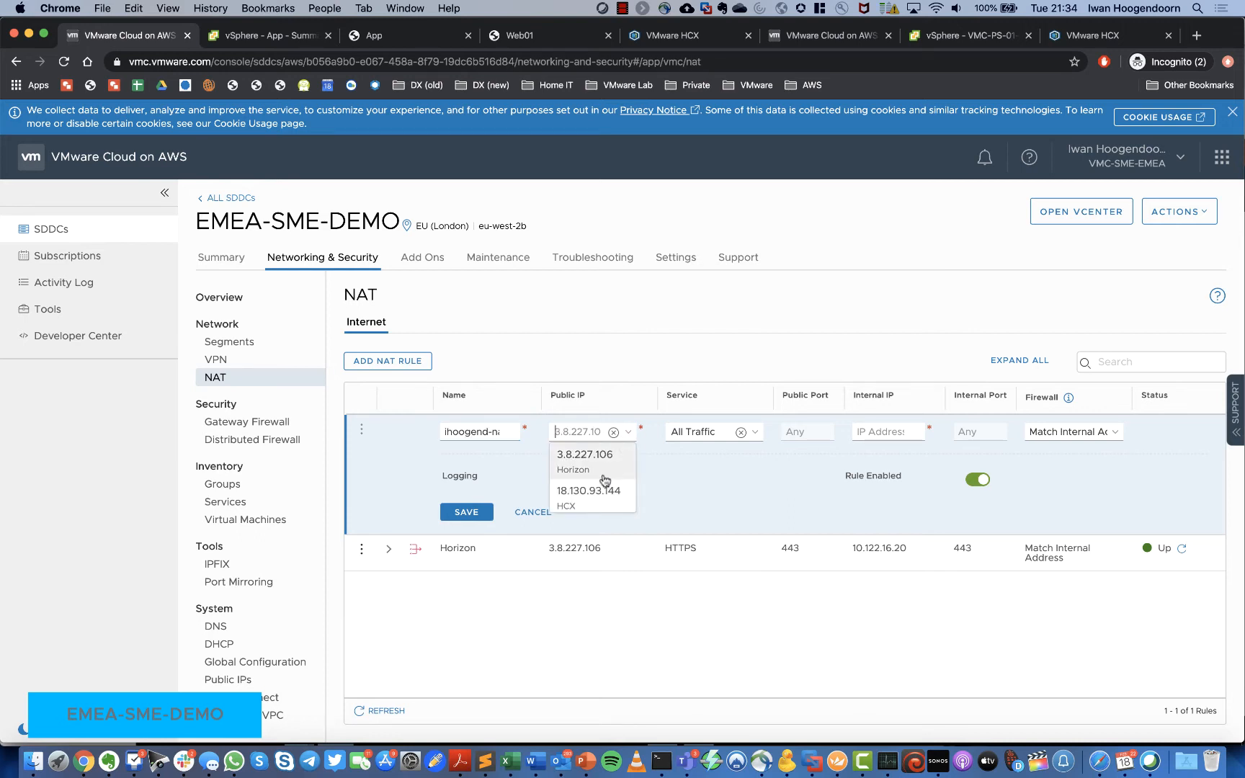
pyautogui.scroll(-3, 604, 480)
pyautogui.scroll(-6, 604, 480)
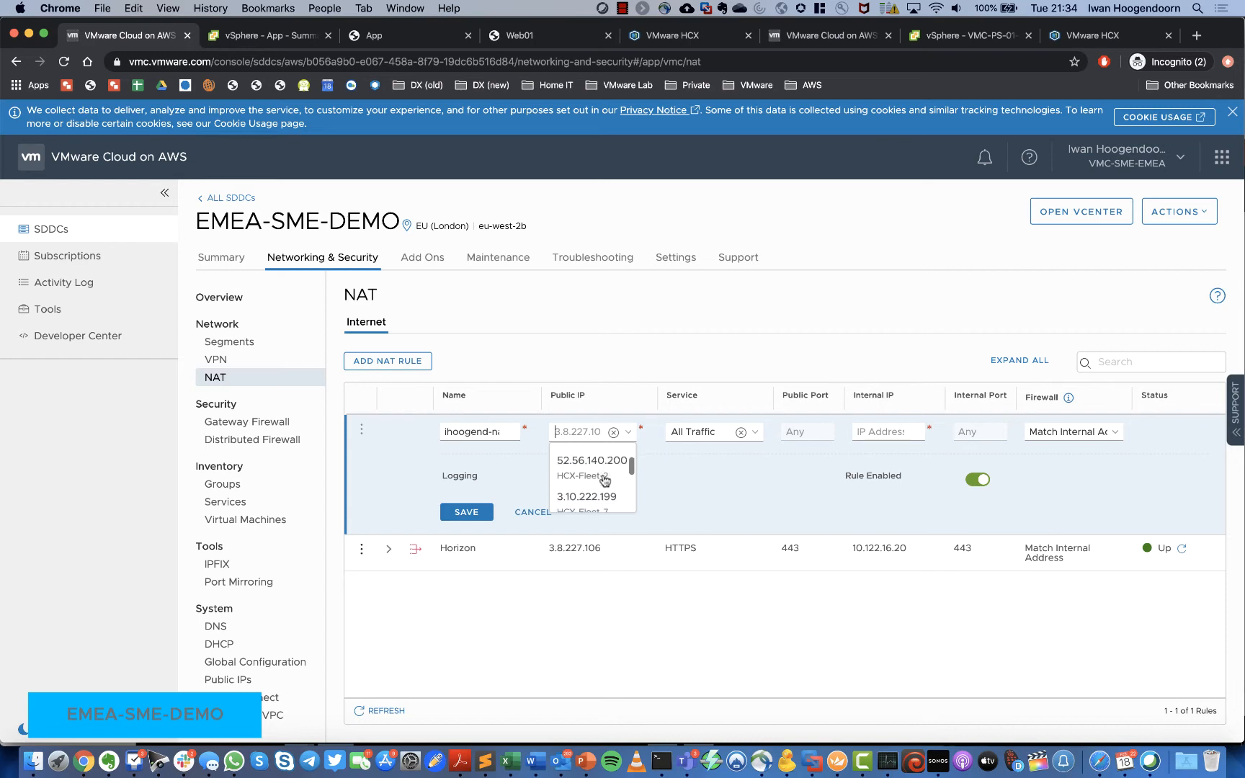
pyautogui.scroll(-5, 604, 480)
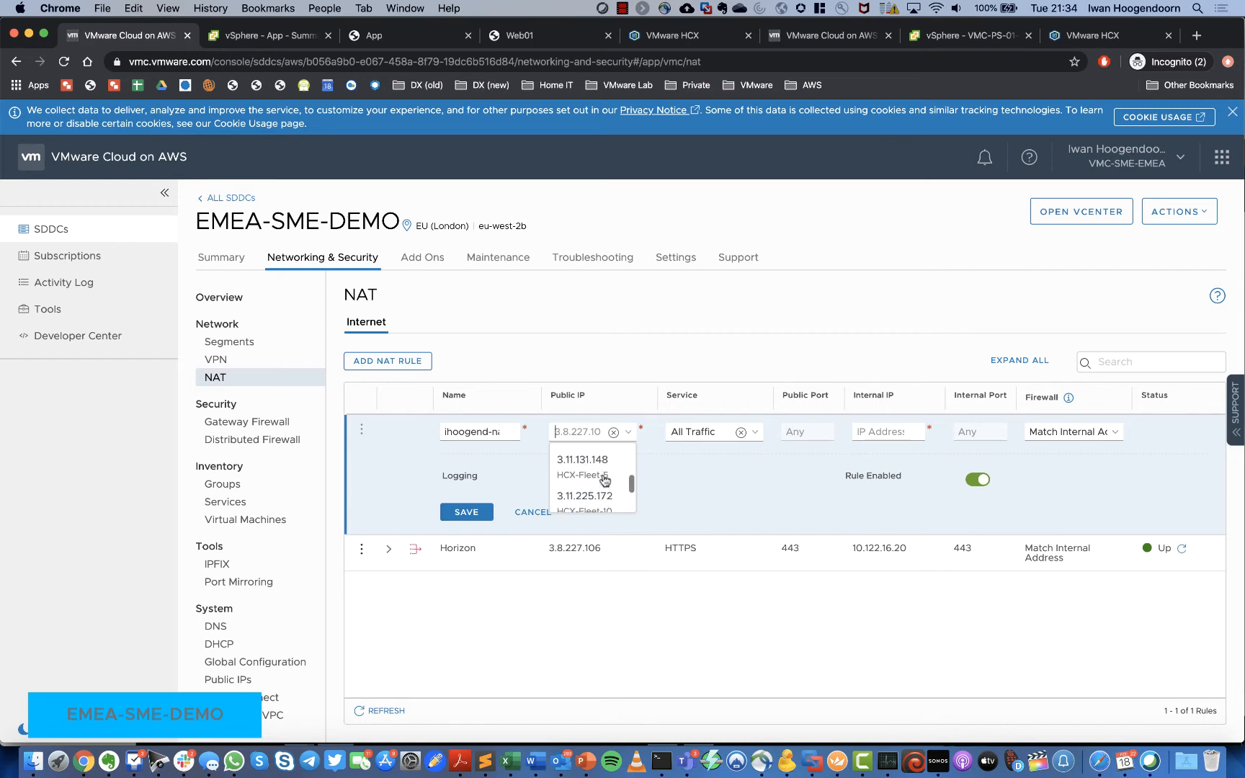
pyautogui.scroll(-3, 604, 480)
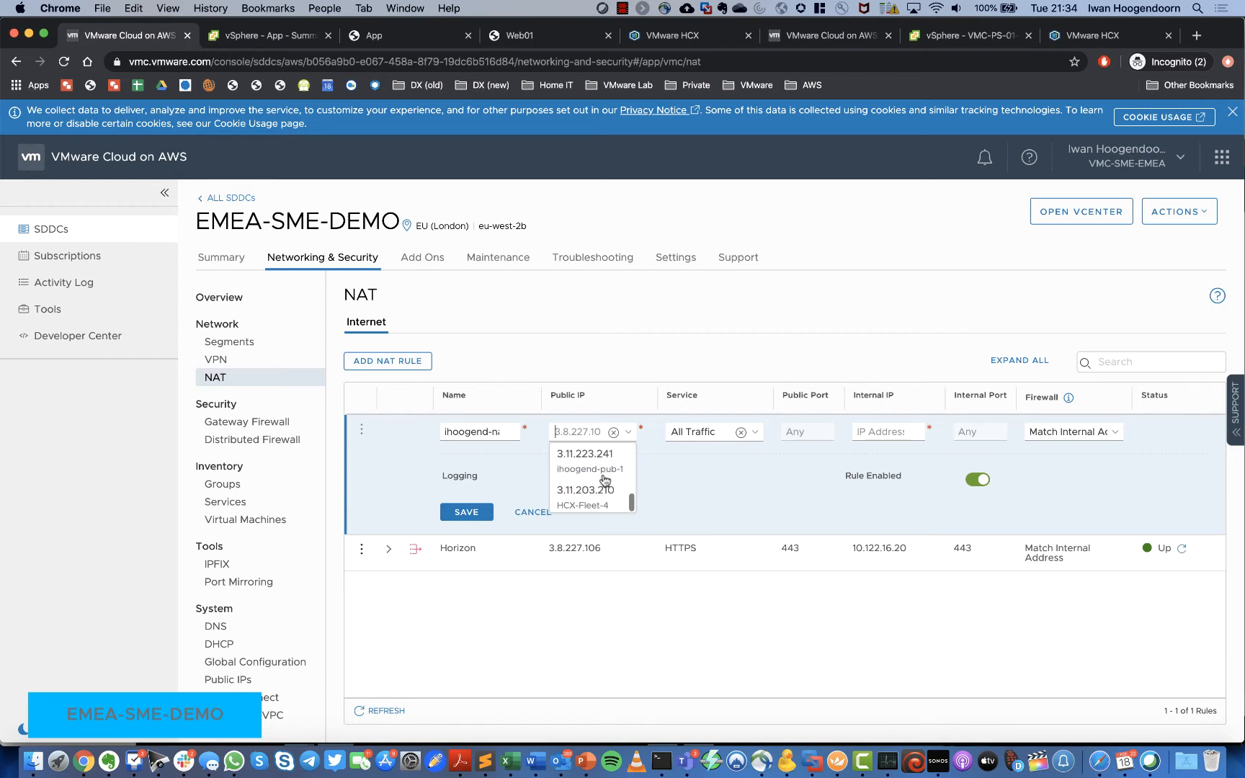
pyautogui.click(587, 461)
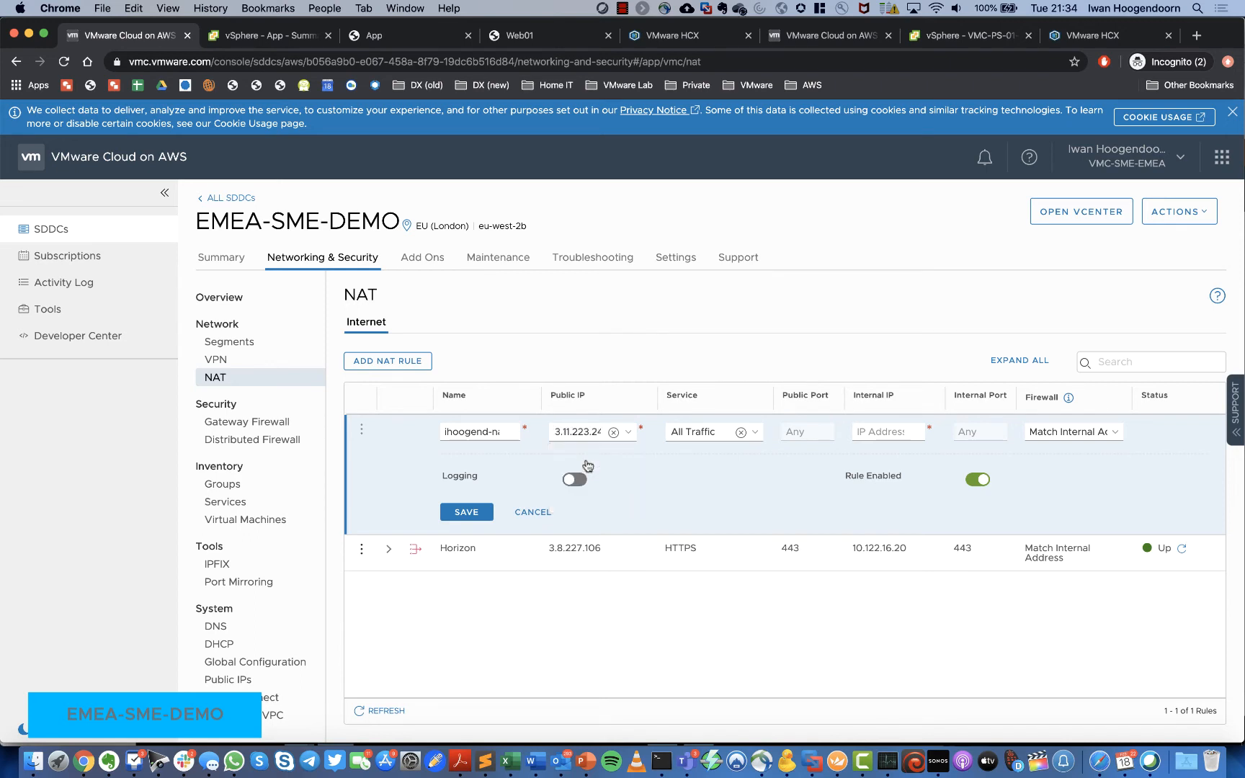
# Step: Forward HTTP to internal IP 172.16.40.101, save the rule, and copy 3.11.223.241
pyautogui.click(755, 432)
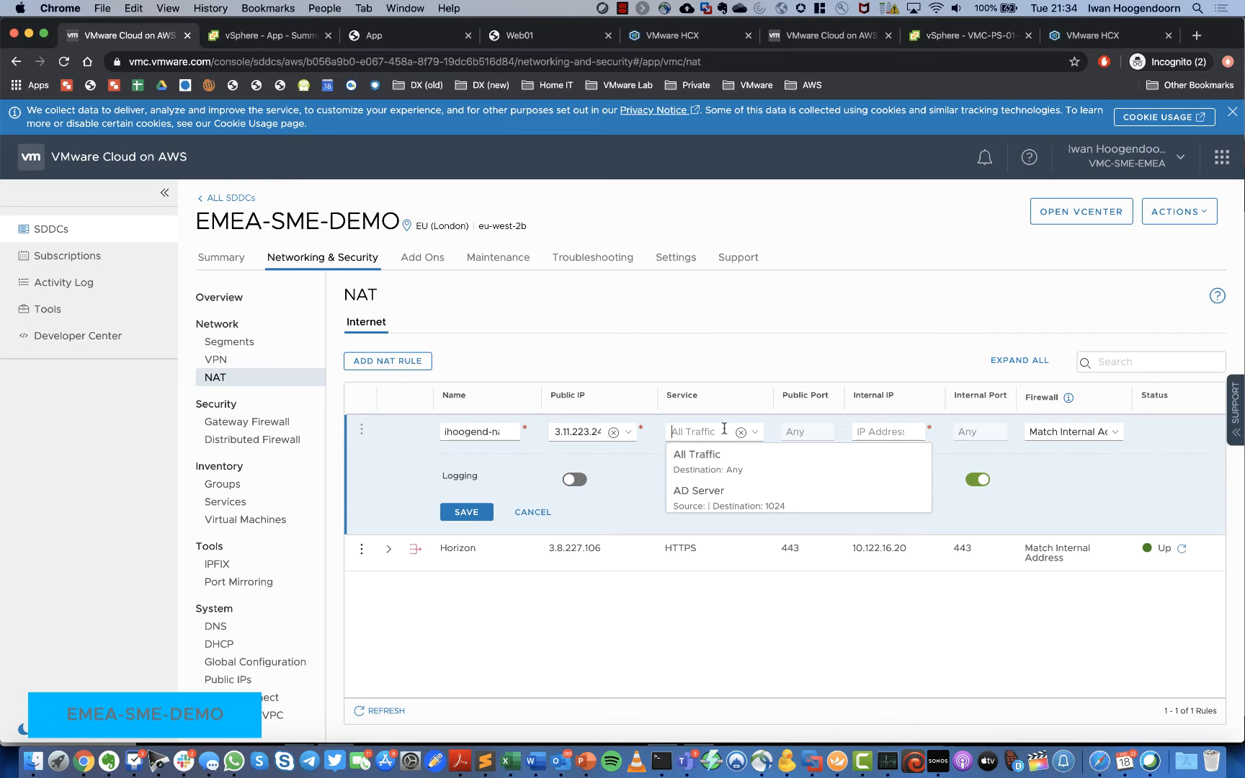
pyautogui.write('http')
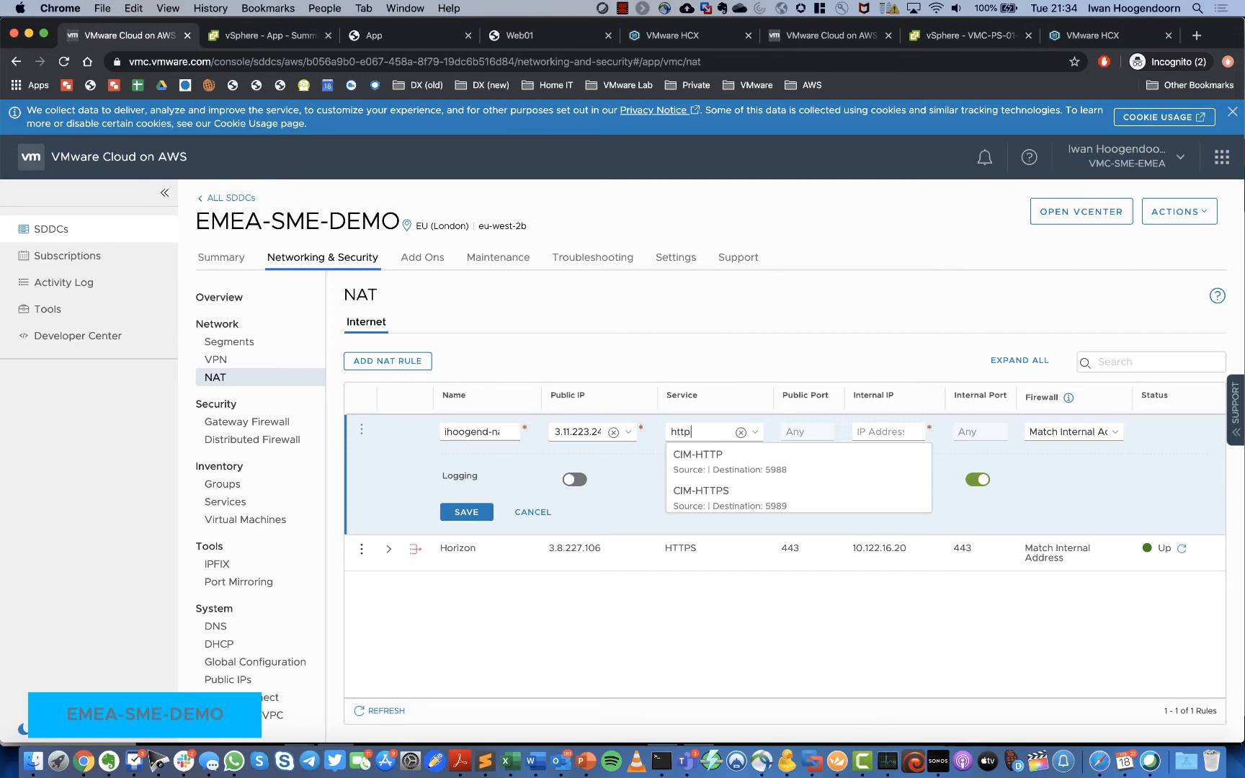
pyautogui.scroll(-3, 733, 465)
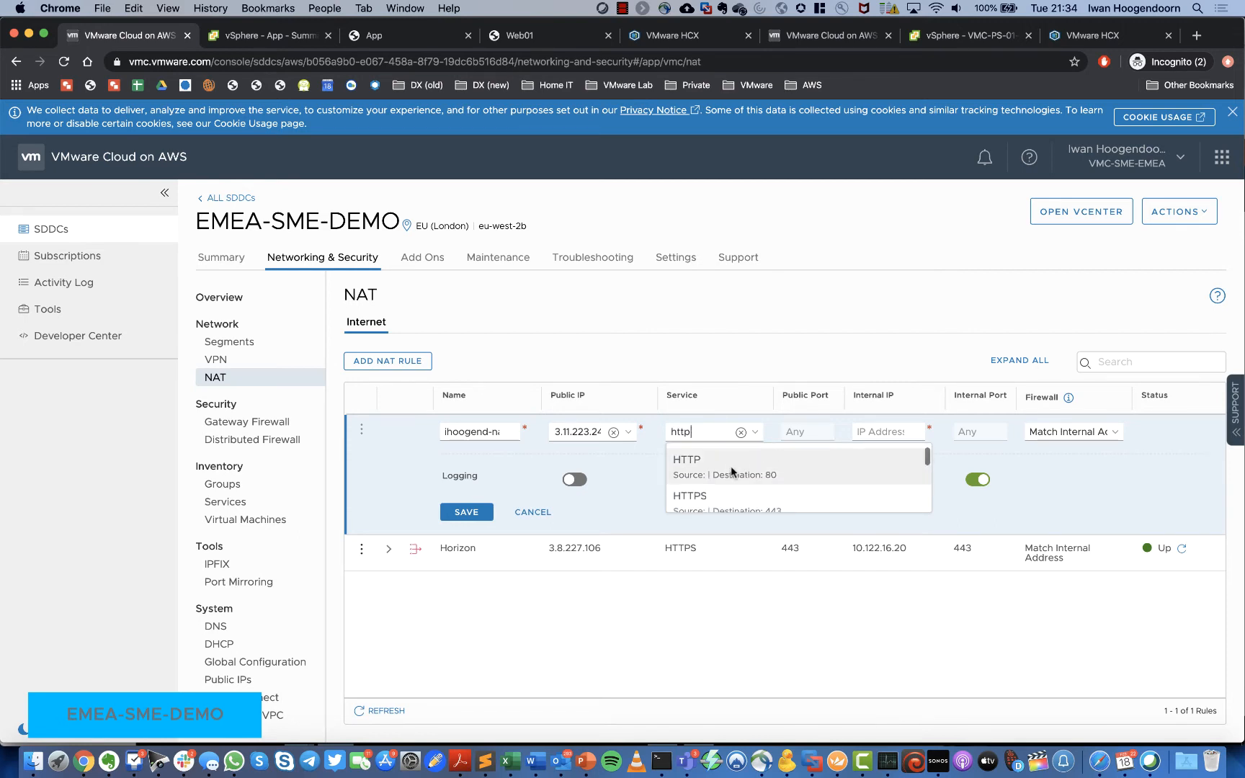
pyautogui.click(733, 469)
pyautogui.click(902, 432)
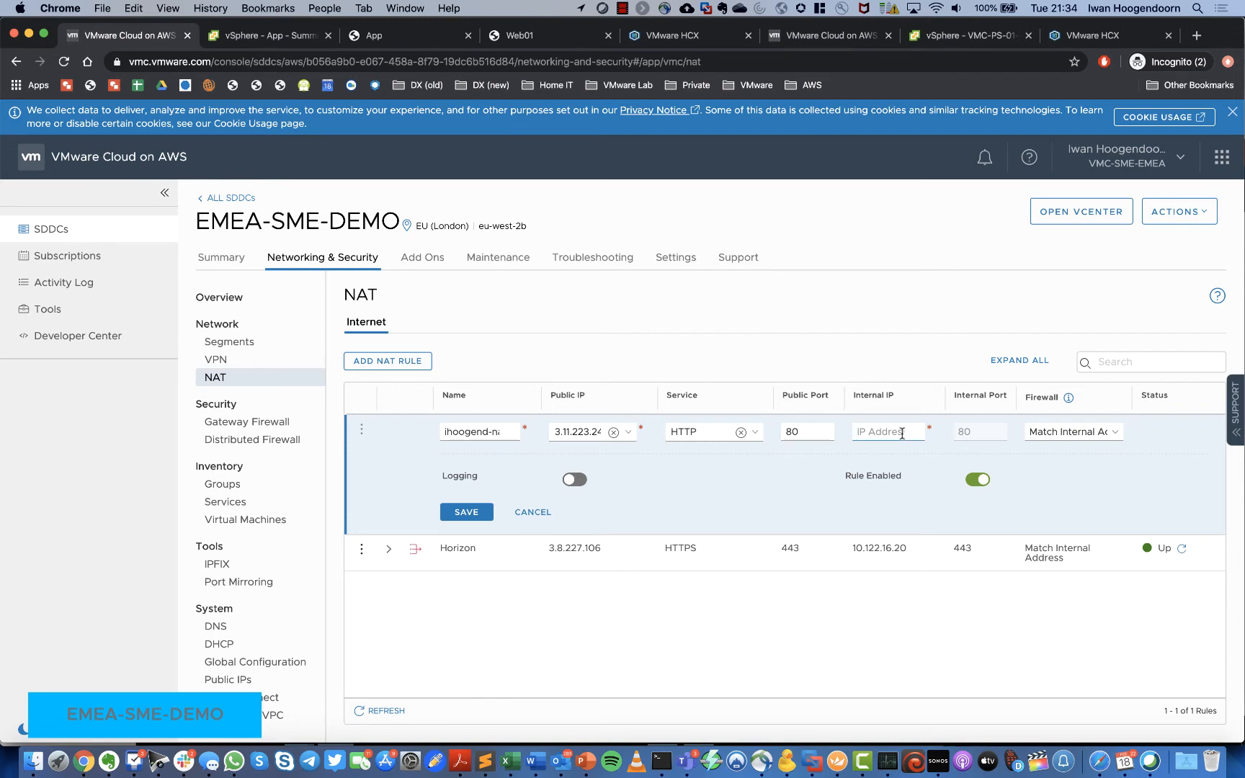
pyautogui.write('1')
pyautogui.write('72.16.40.101')
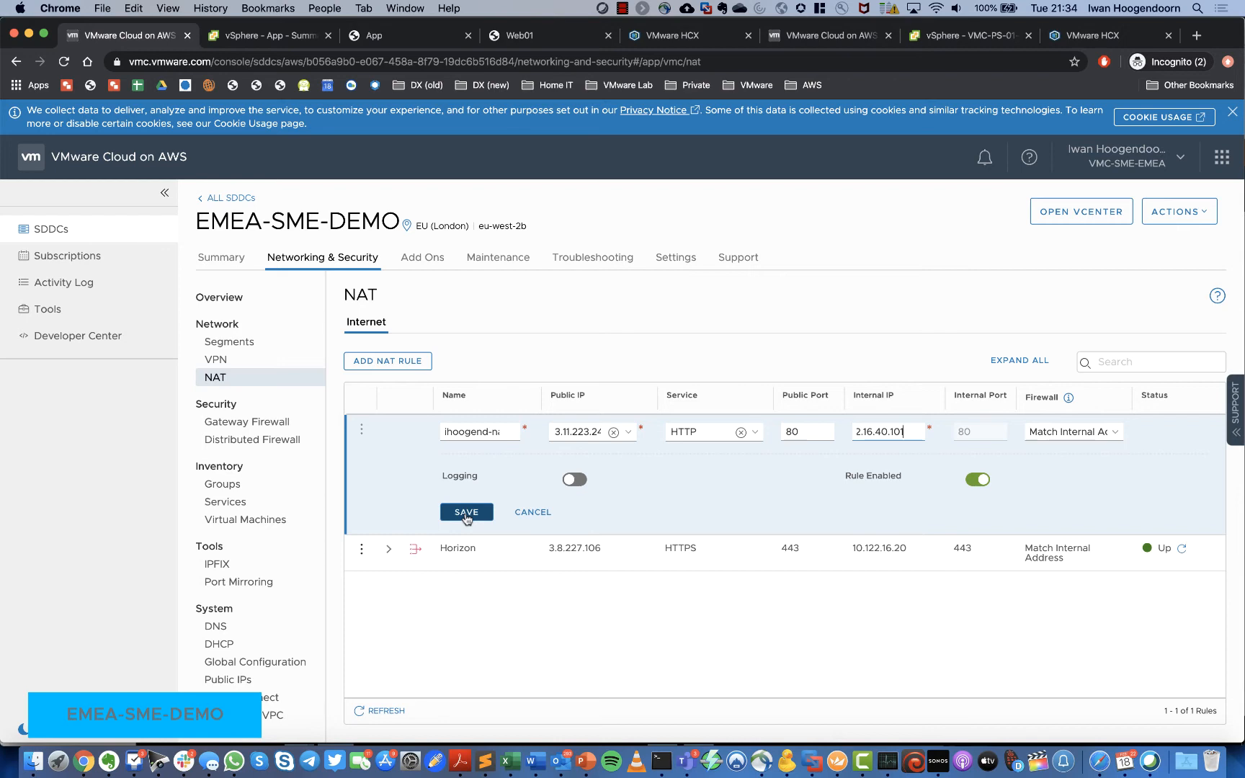
pyautogui.click(466, 513)
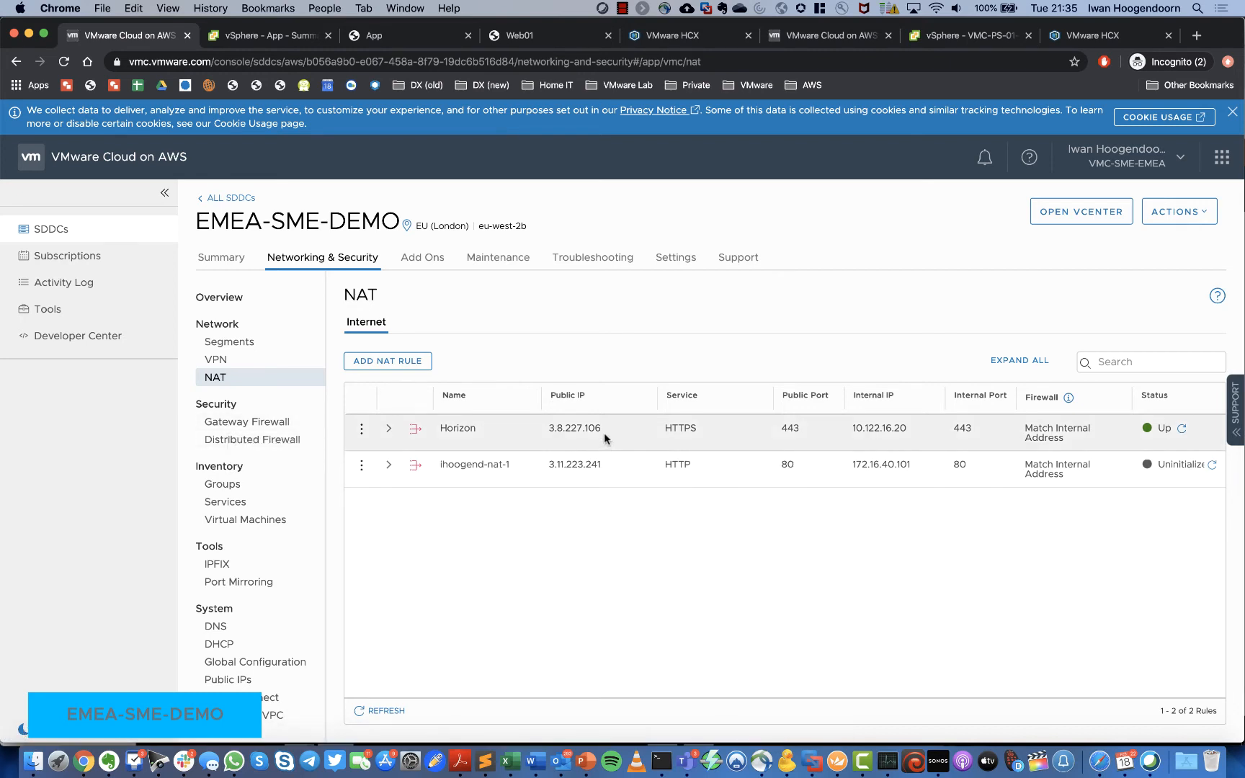
pyautogui.moveTo(602, 466); pyautogui.dragTo(552, 467)
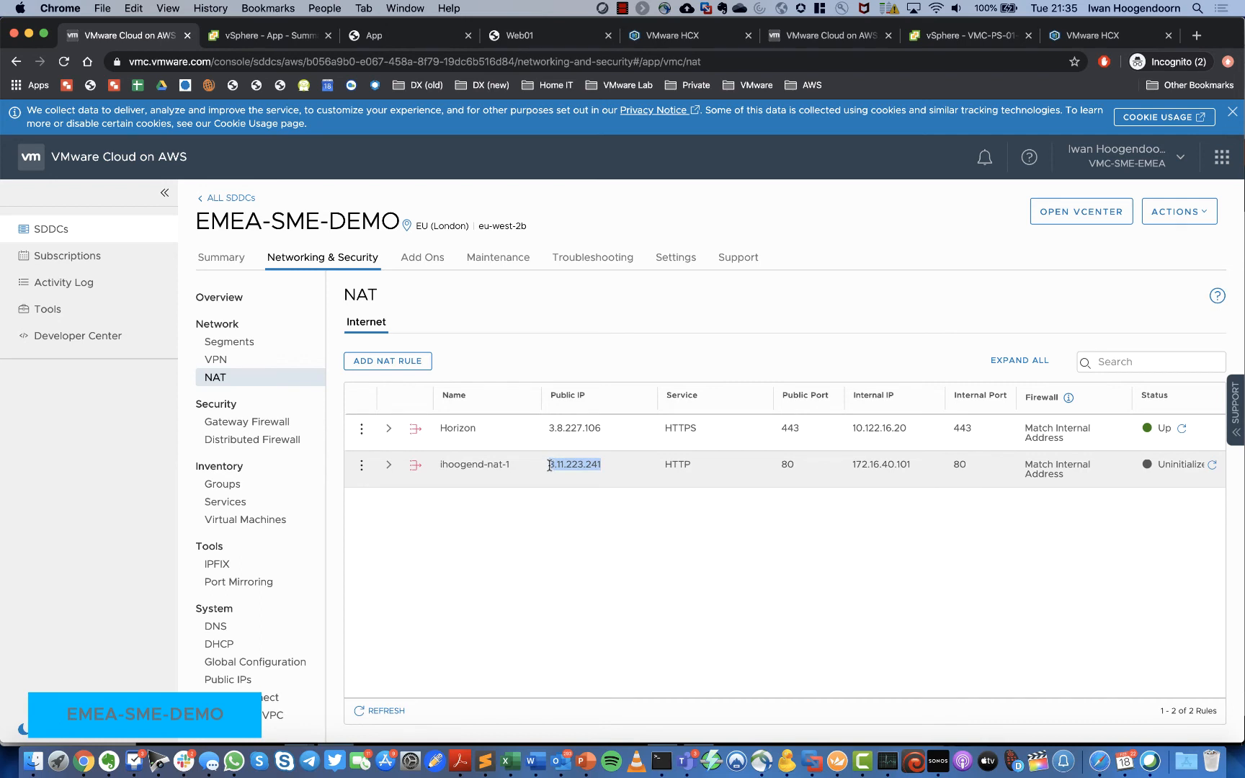
pyautogui.rightClick(563, 465)
pyautogui.click(594, 493)
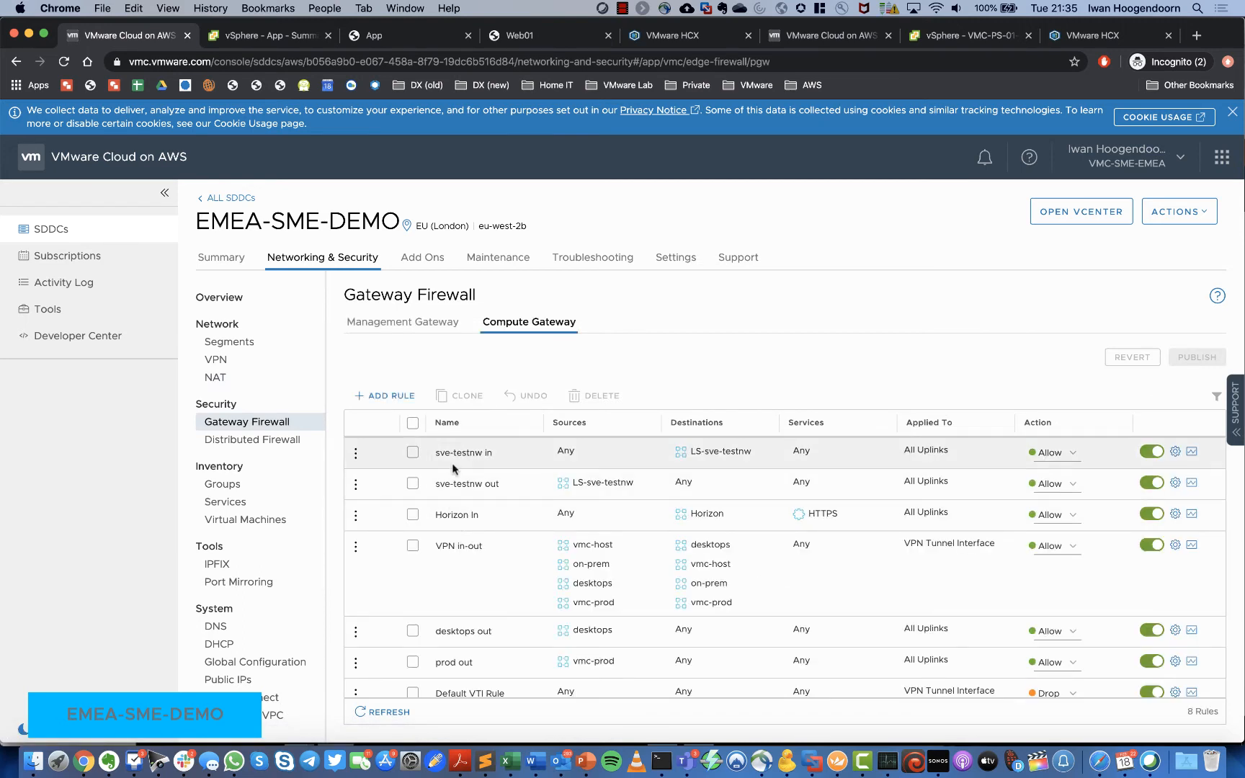
# Step: Add a new rule to the Compute Gateway firewall
pyautogui.scroll(-2, 456, 562)
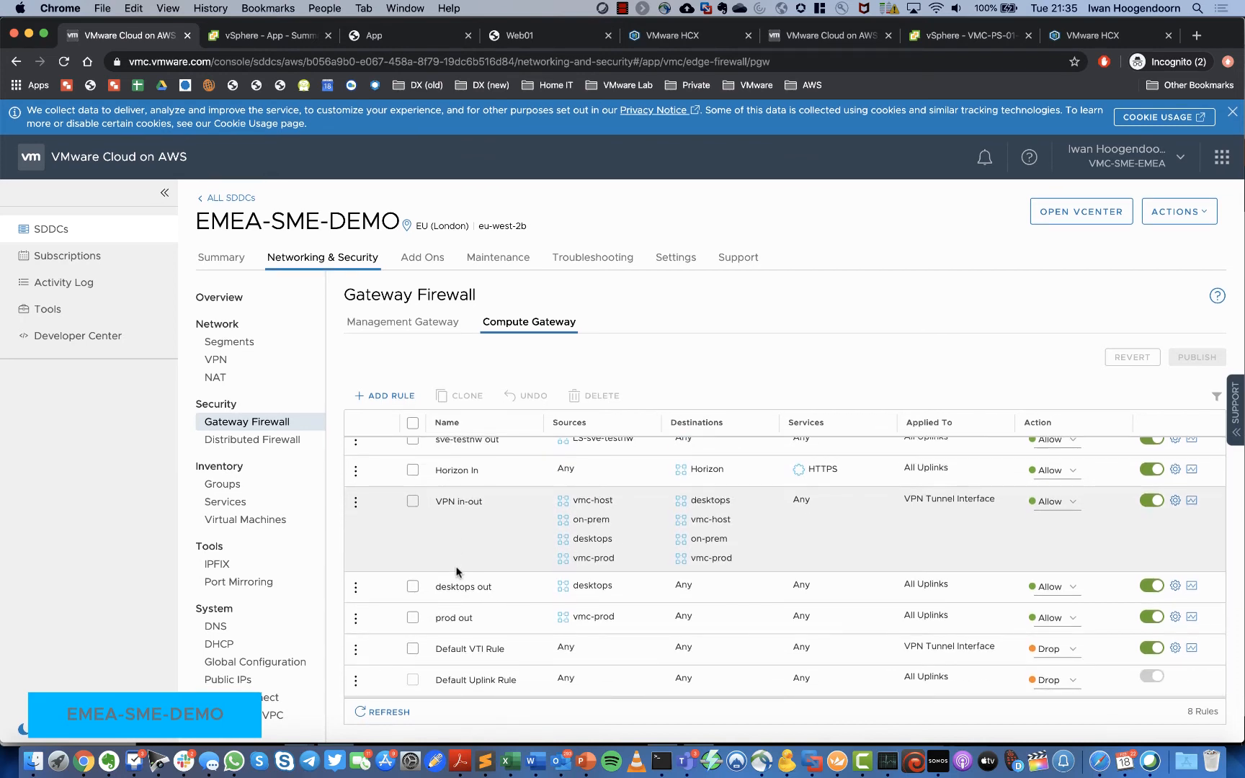
pyautogui.scroll(2, 455, 549)
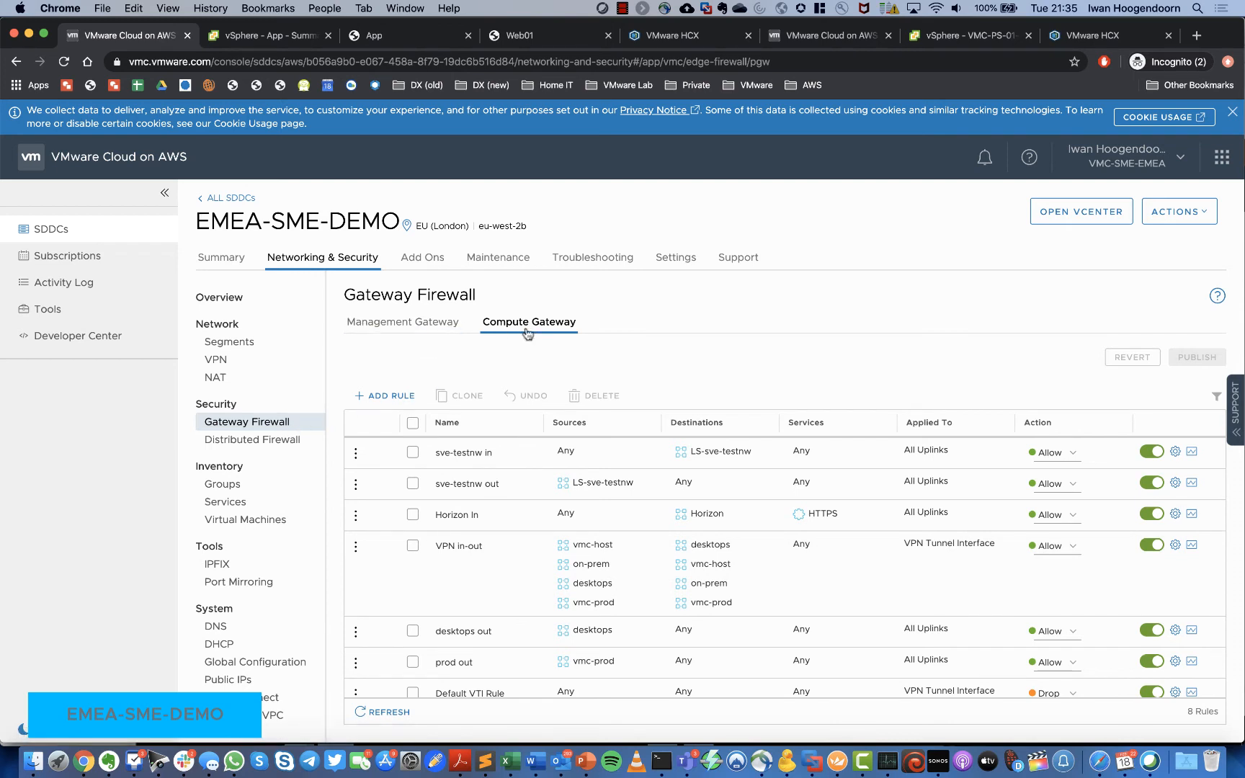
pyautogui.click(393, 396)
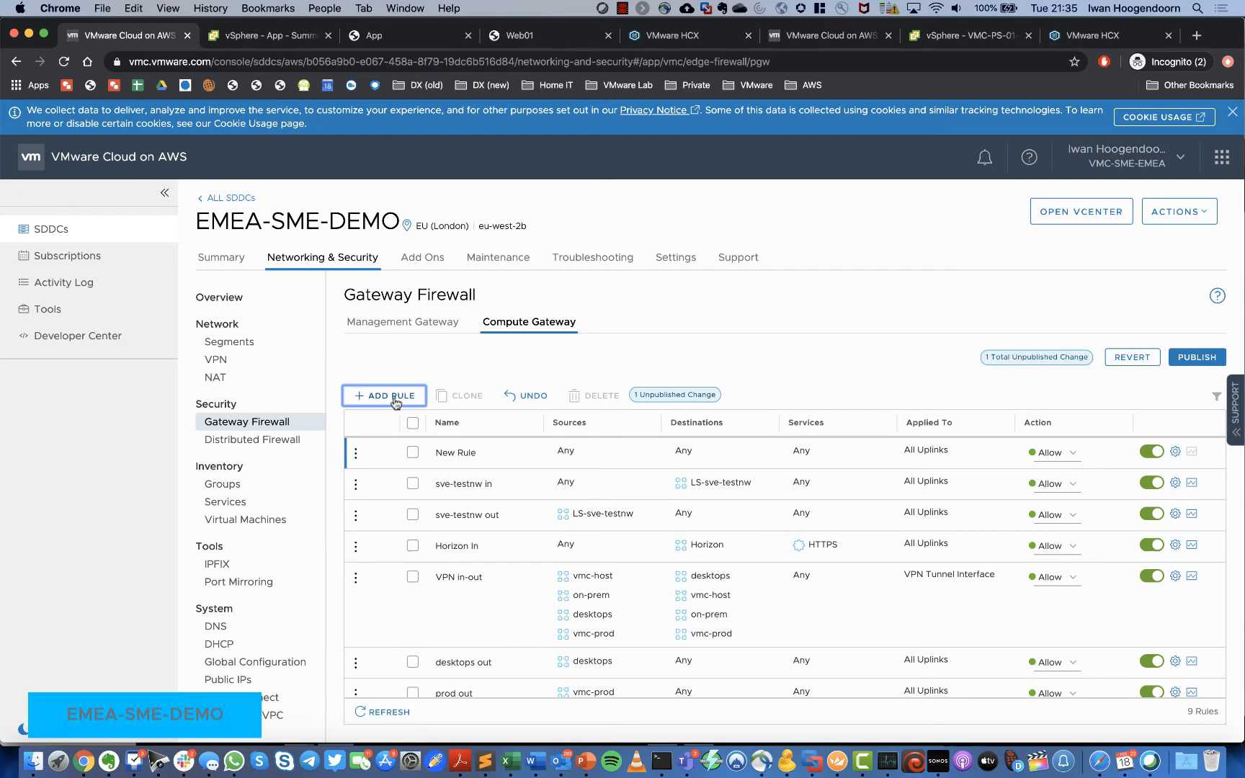
pyautogui.scroll(-3, 466, 510)
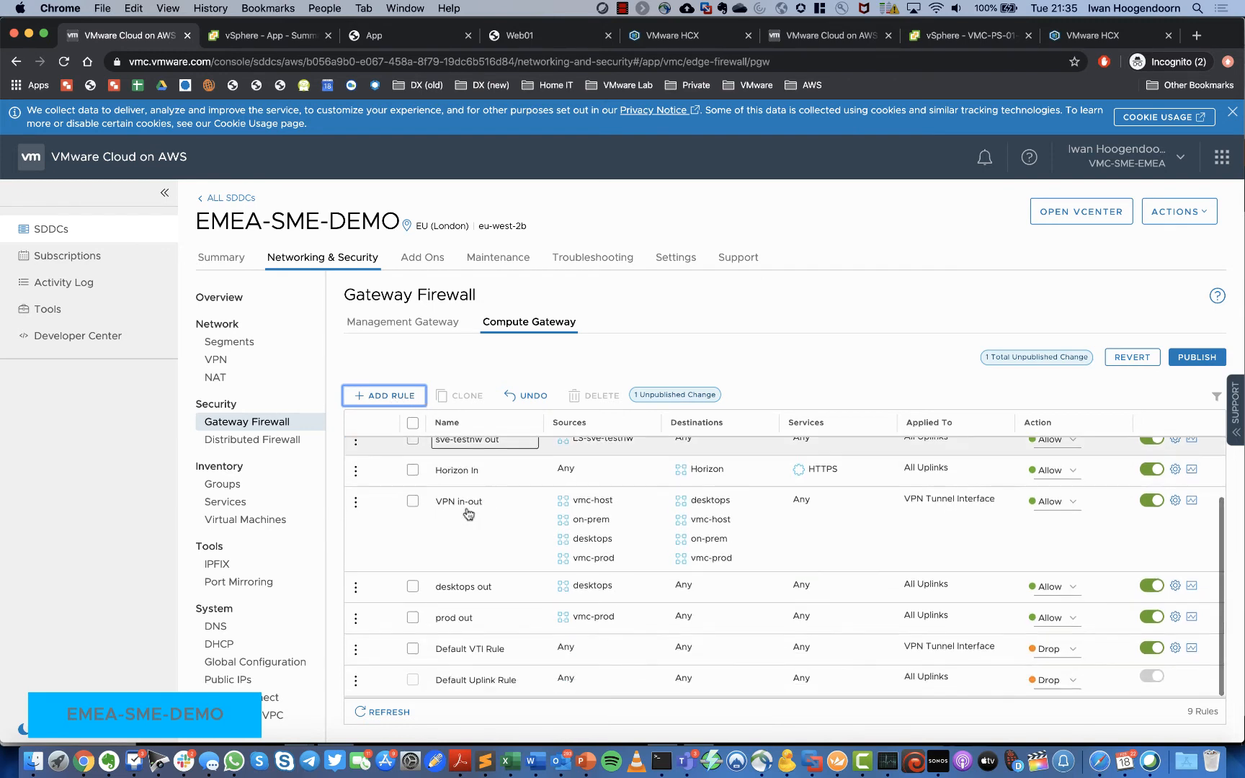
pyautogui.scroll(5, 468, 513)
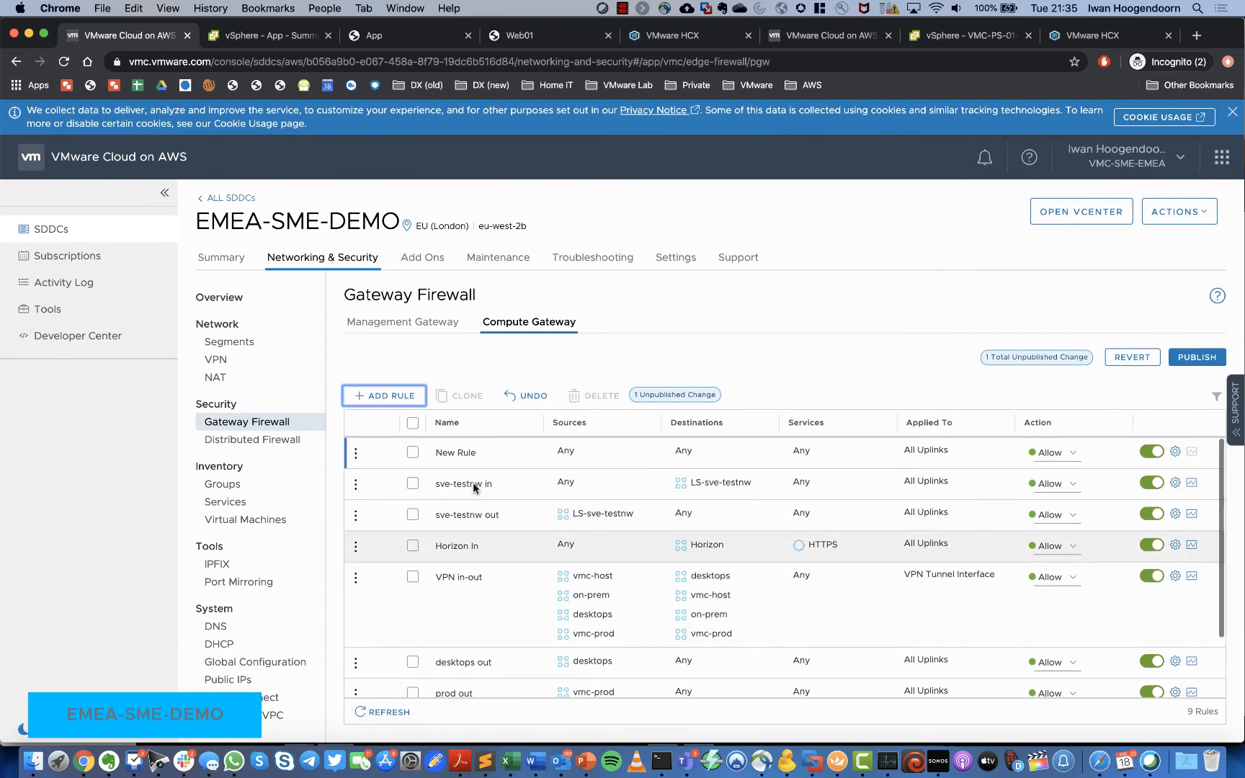
# Step: Name the rule 'ihoogendoorn-rule-1' and bring up its Set Destination dialog
pyautogui.click(497, 469)
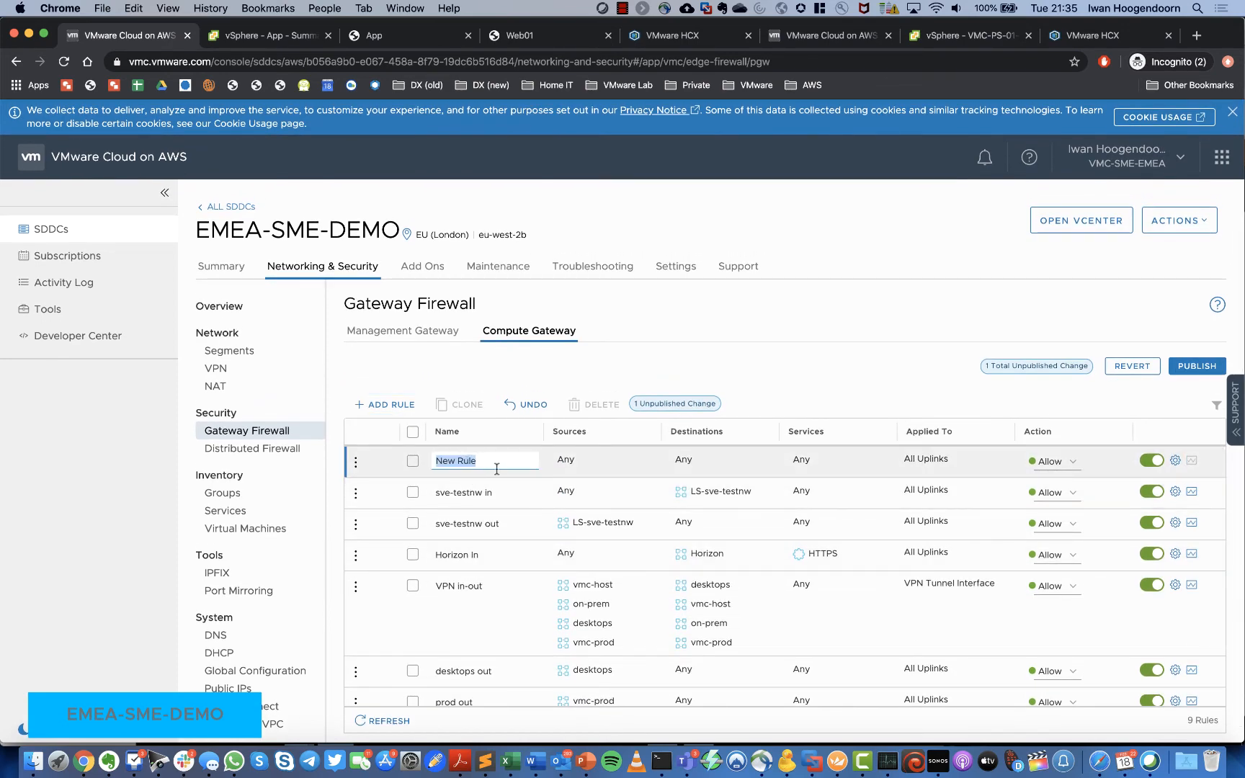
pyautogui.write('ihoogendoorn-rule-1')
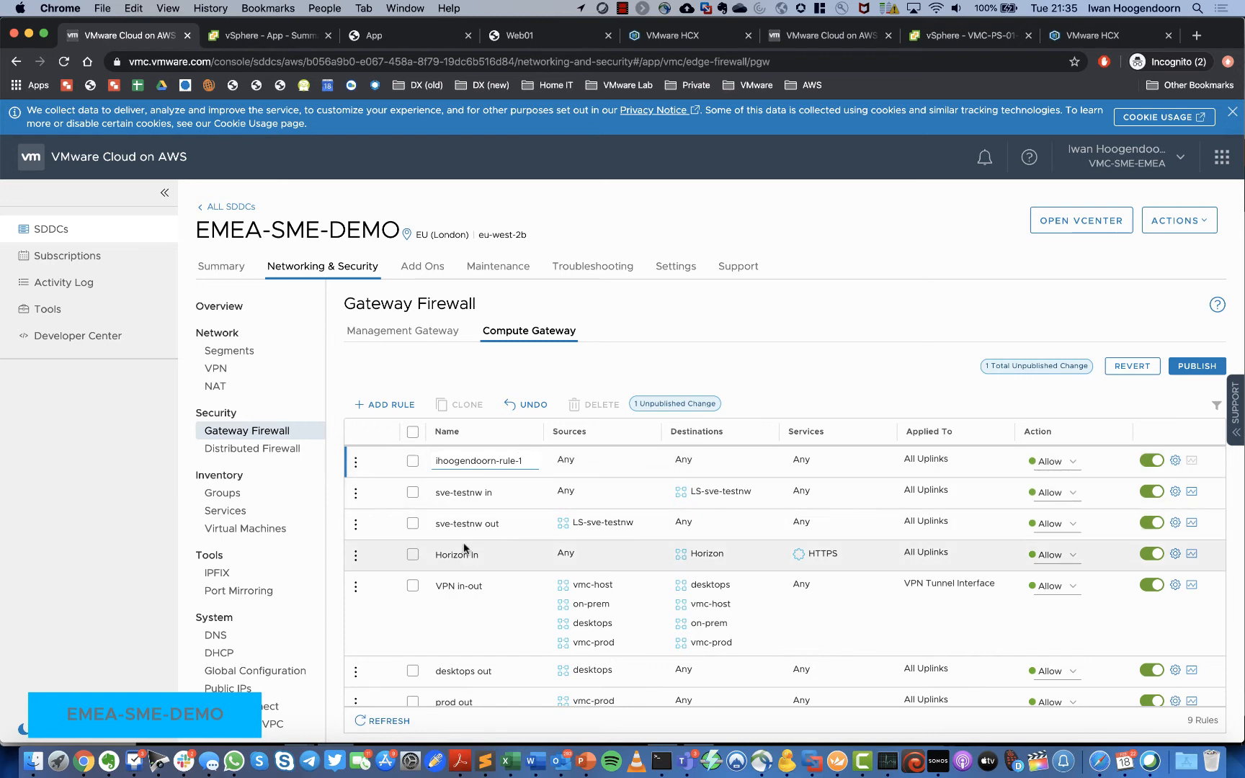
pyautogui.moveTo(580, 461)
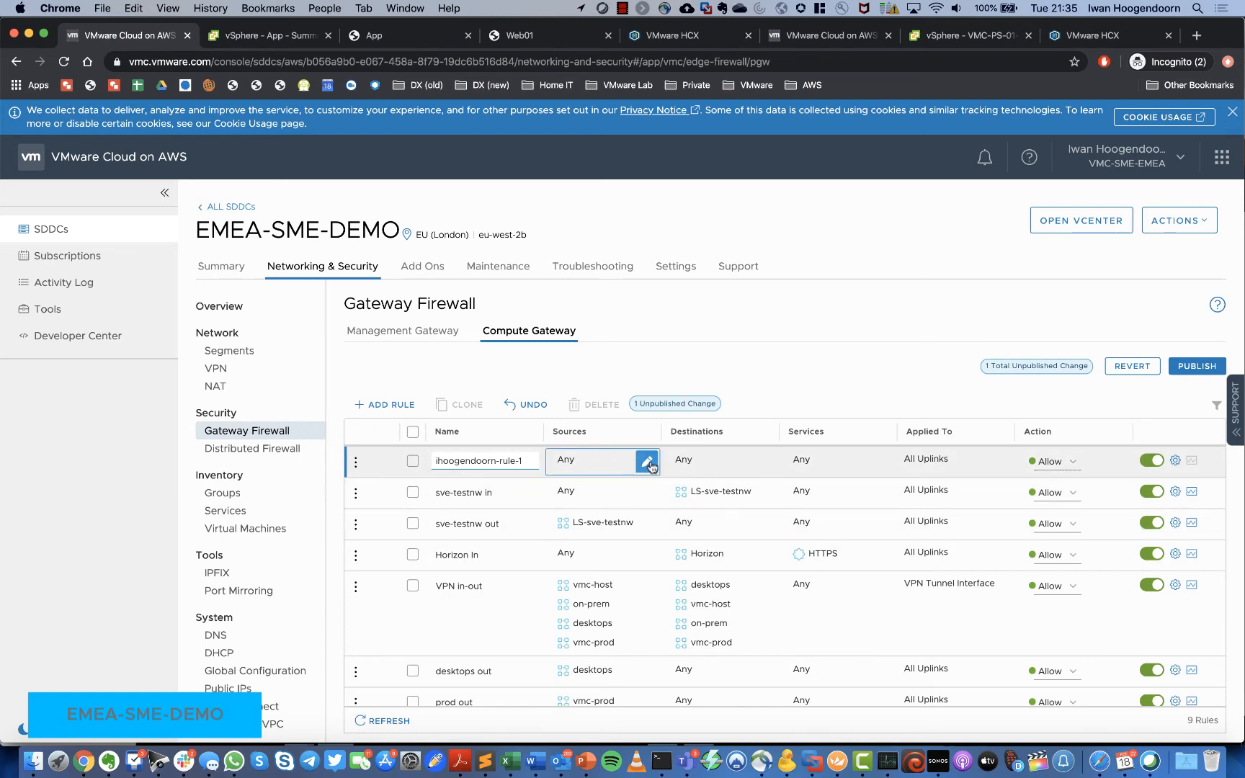
pyautogui.click(767, 468)
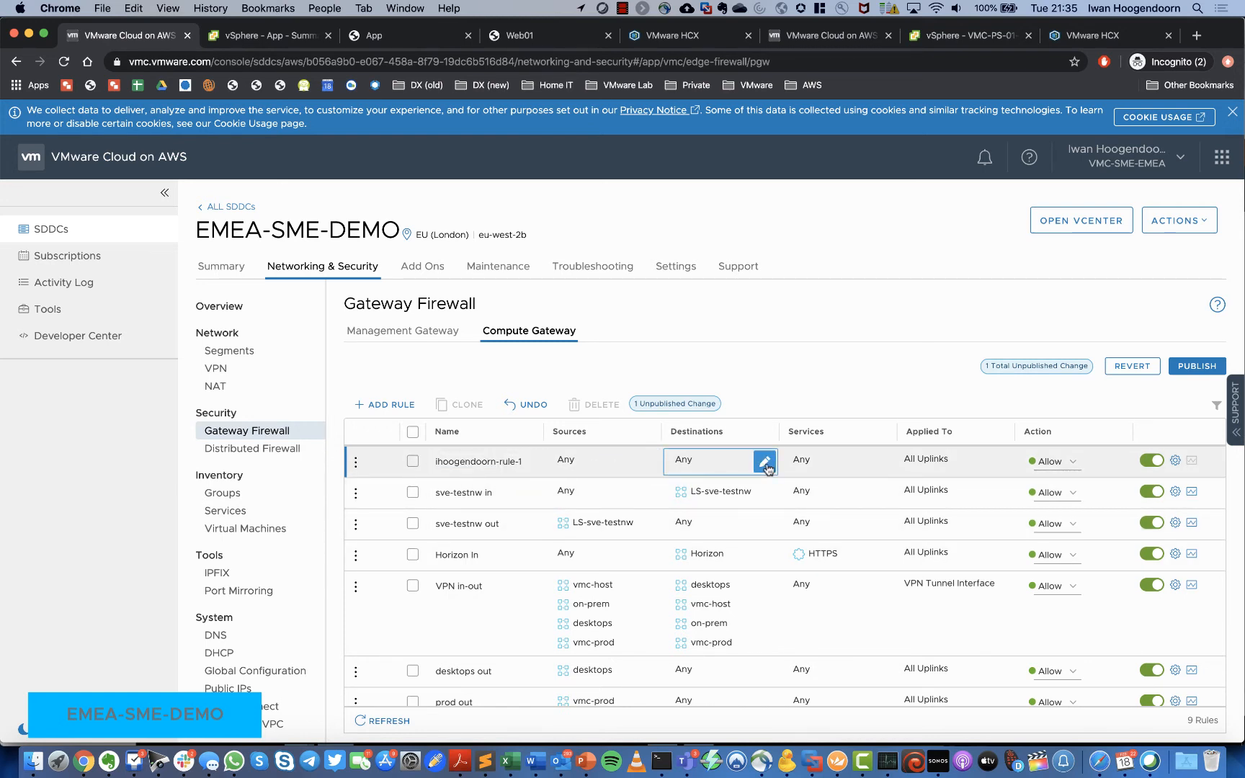
pyautogui.click(765, 466)
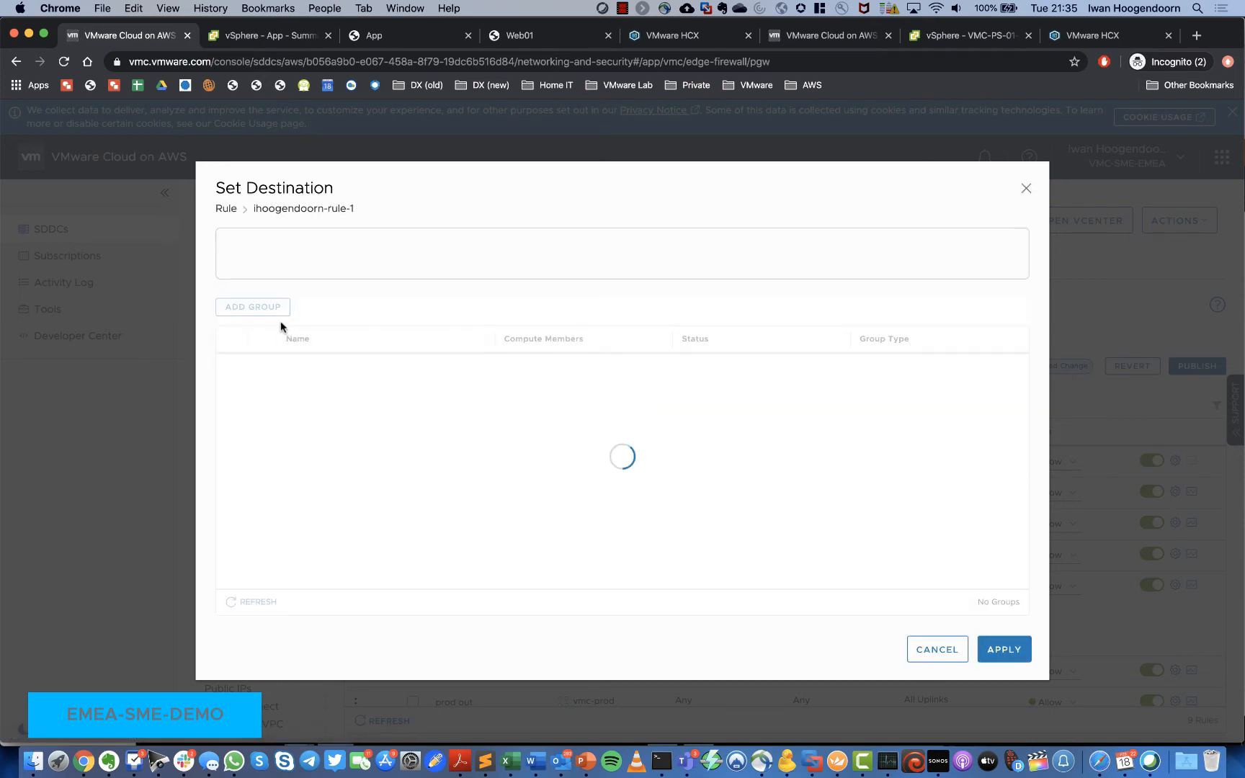
# Step: Add a new group named 'ihoogendoorn-gr-01'
pyautogui.scroll(-2, 290, 407)
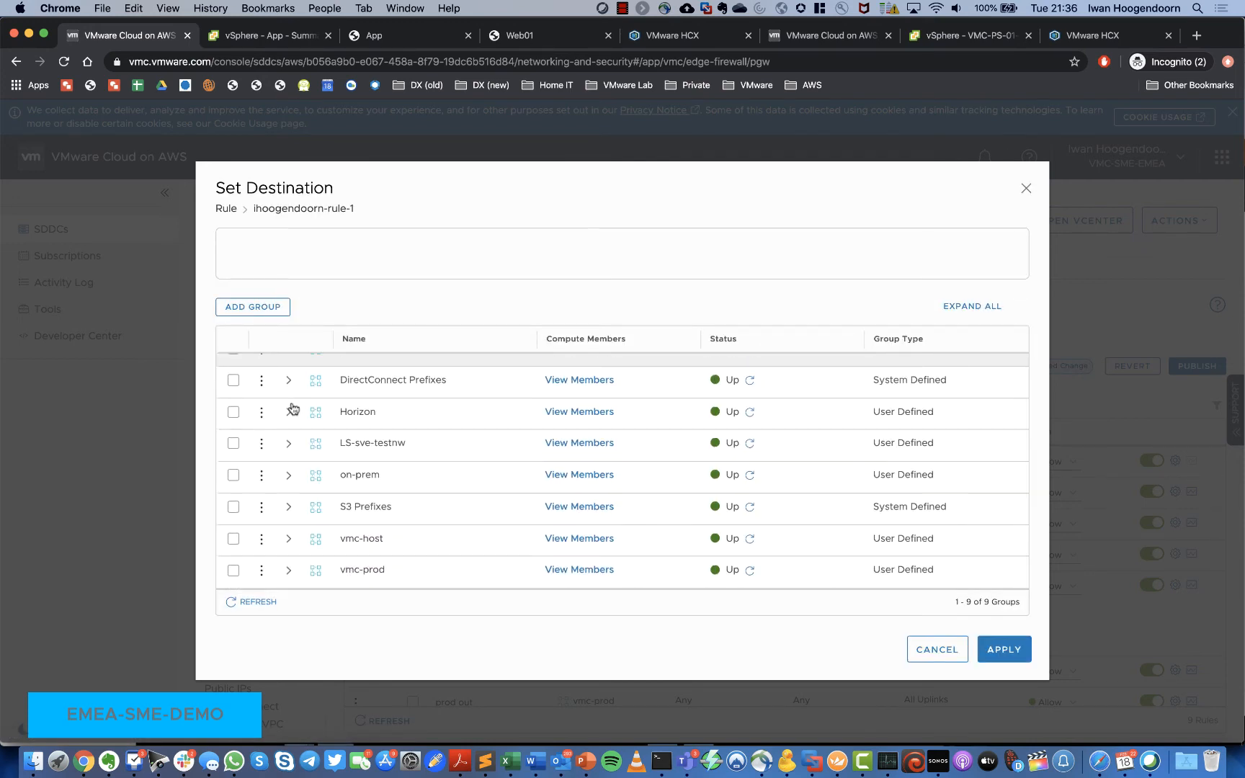
pyautogui.scroll(2, 291, 408)
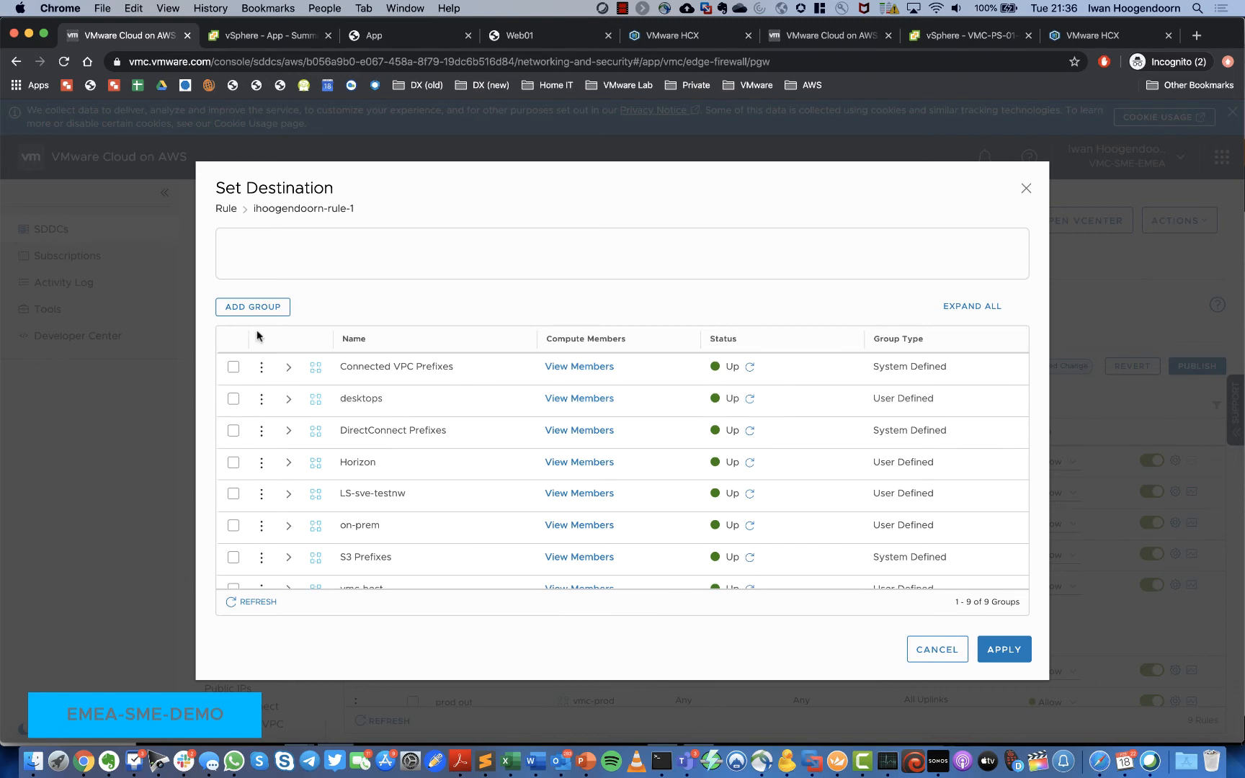
pyautogui.click(252, 306)
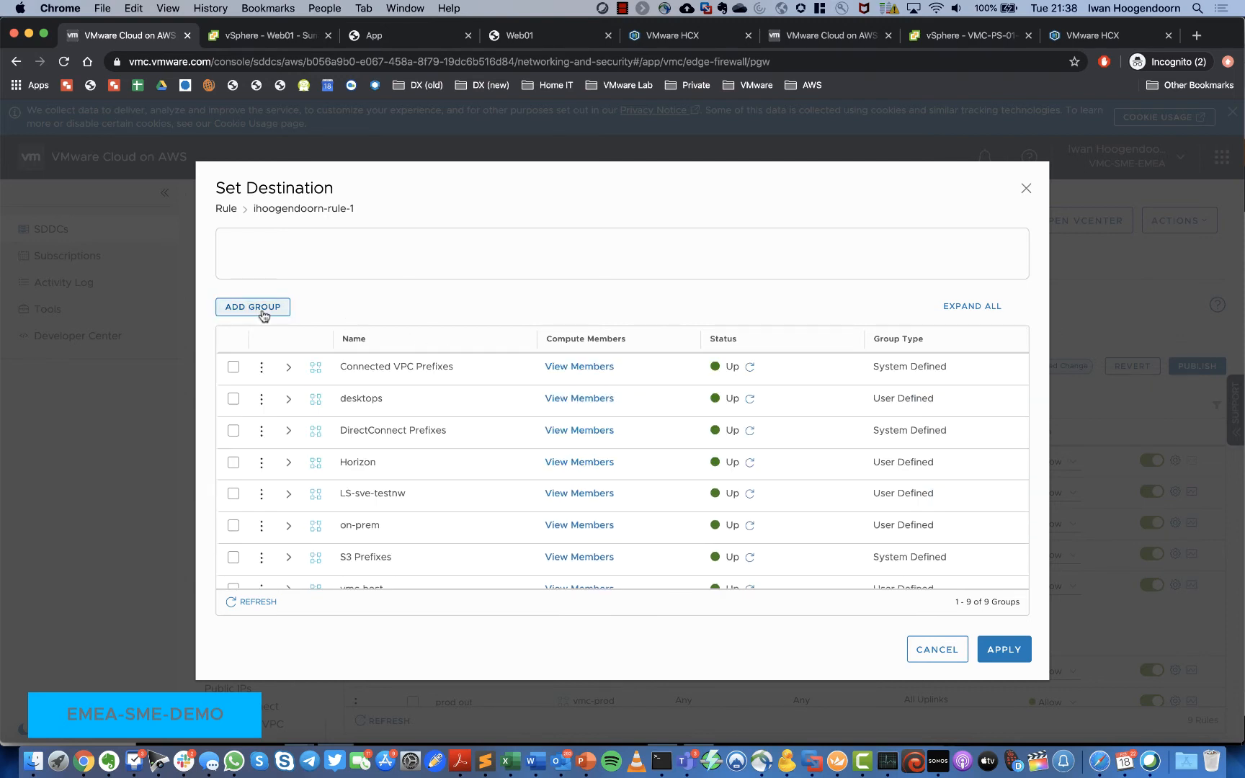
pyautogui.click(263, 312)
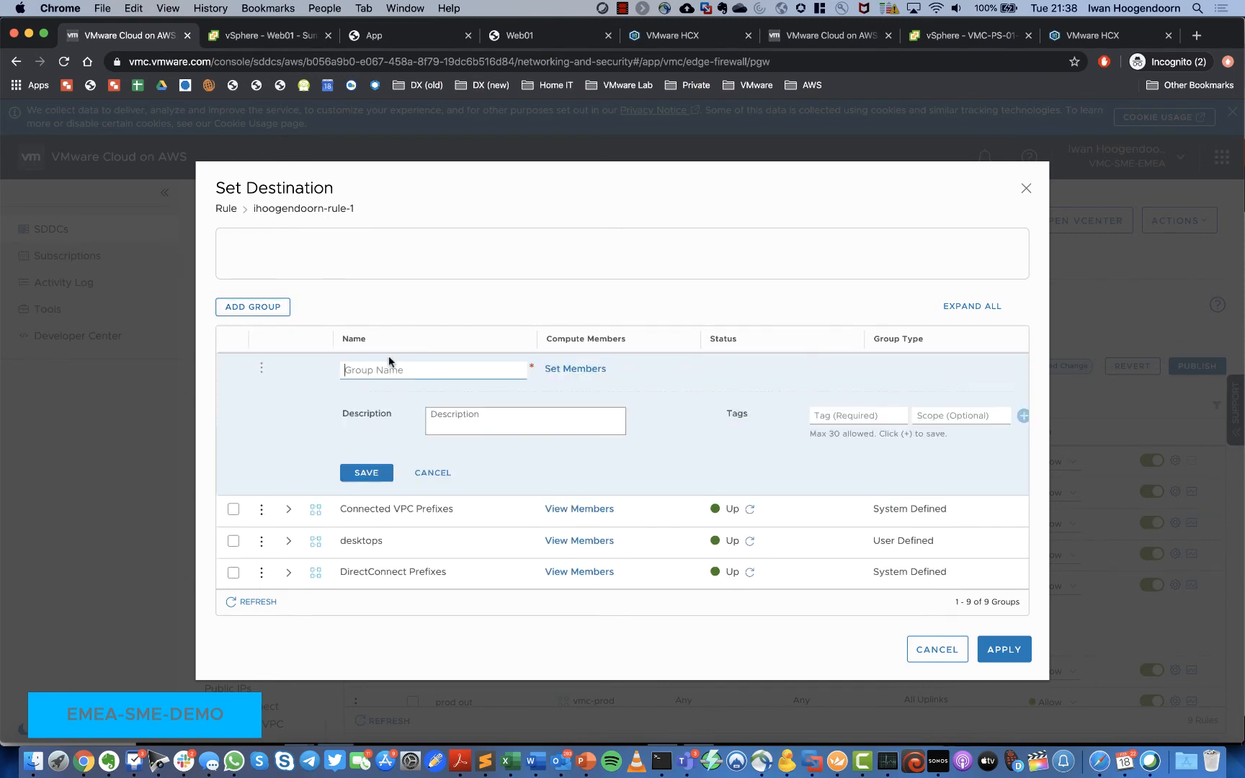
pyautogui.click(389, 366)
pyautogui.write('ihoogendoorn-gr-01')
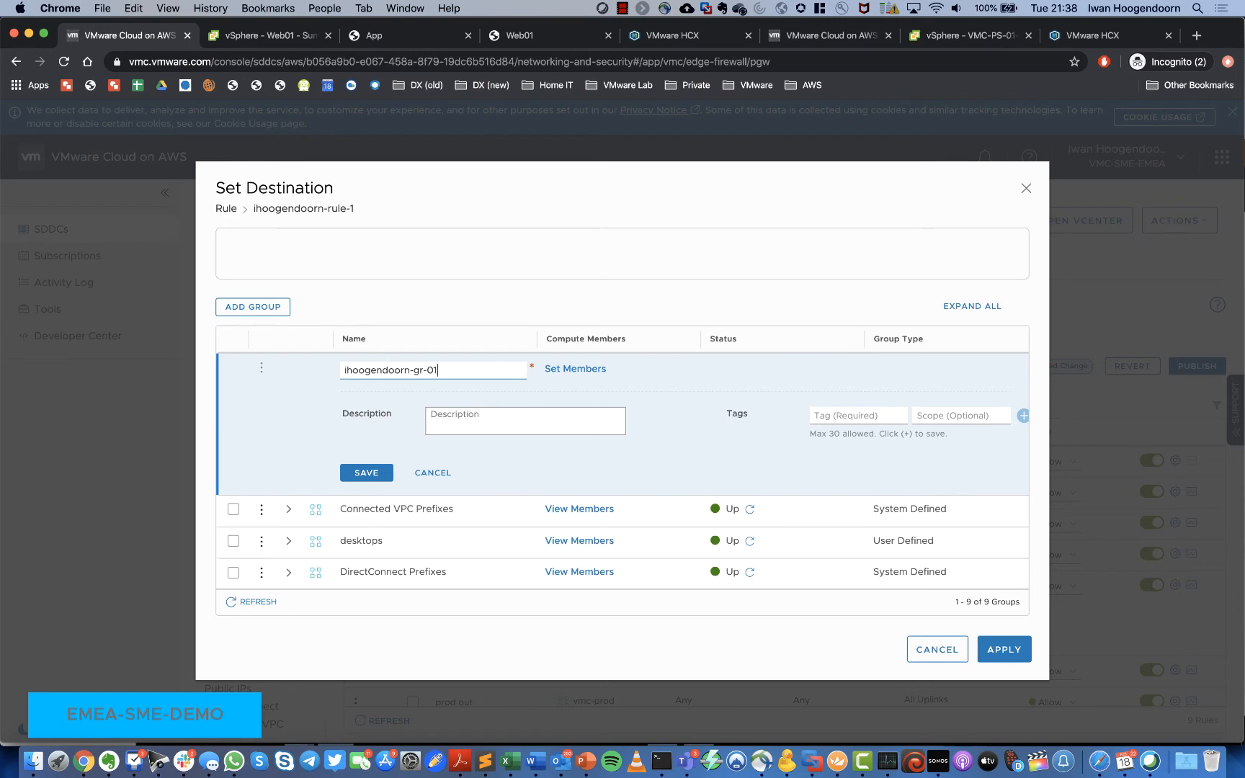
# Step: Browse the group's Set Members options for direct members and member categories
pyautogui.click(576, 369)
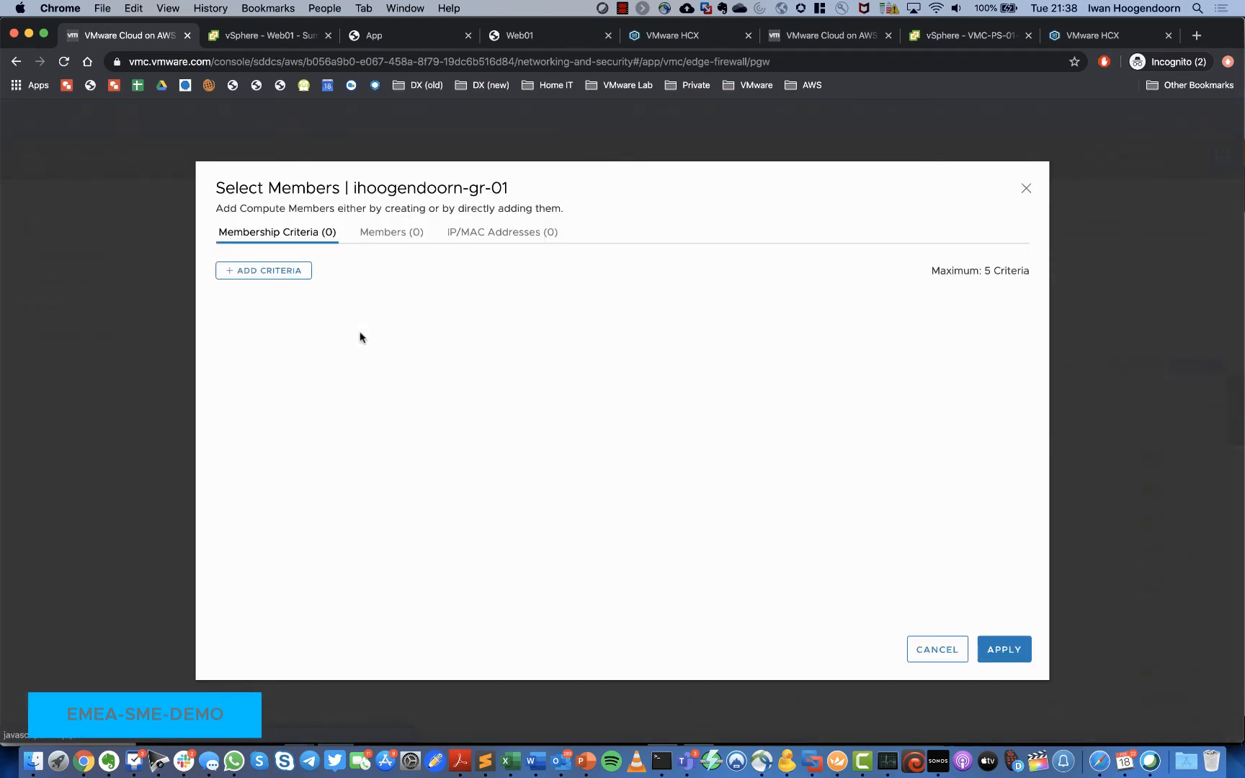
pyautogui.click(392, 238)
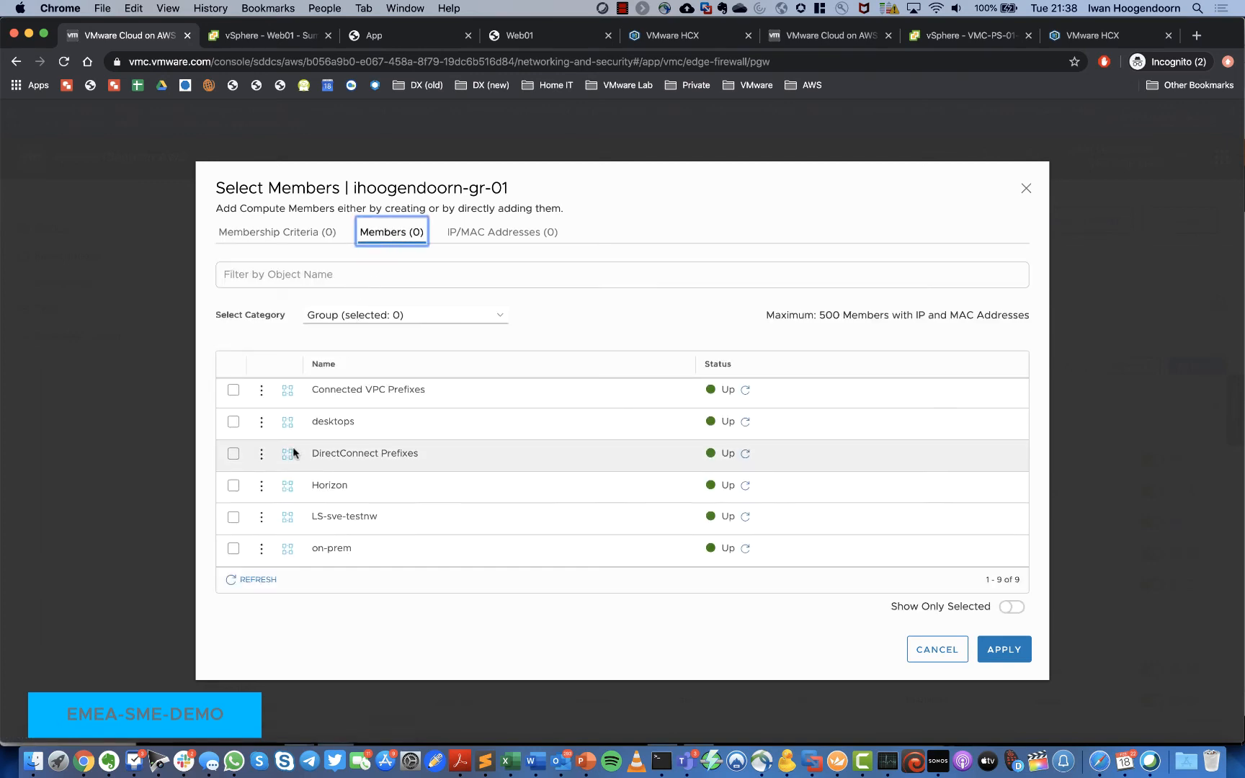
pyautogui.scroll(-3, 285, 450)
pyautogui.scroll(3, 267, 538)
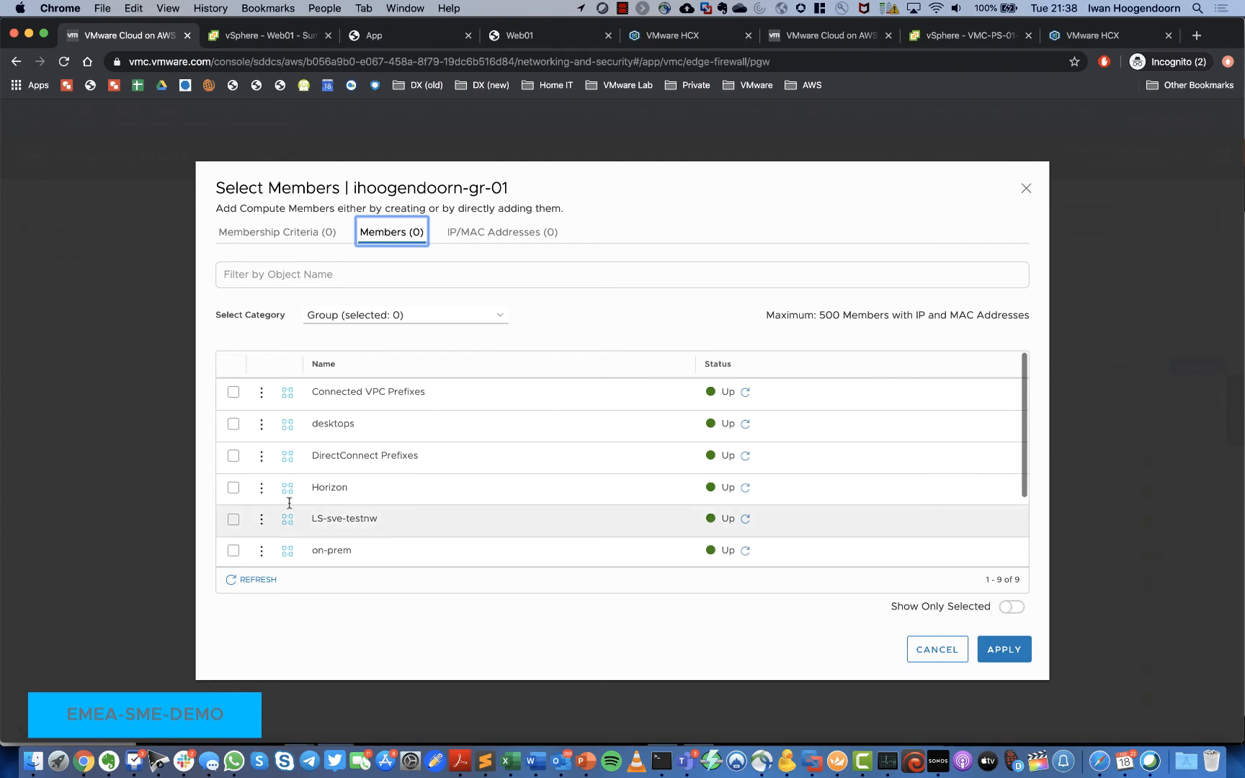
pyautogui.click(415, 319)
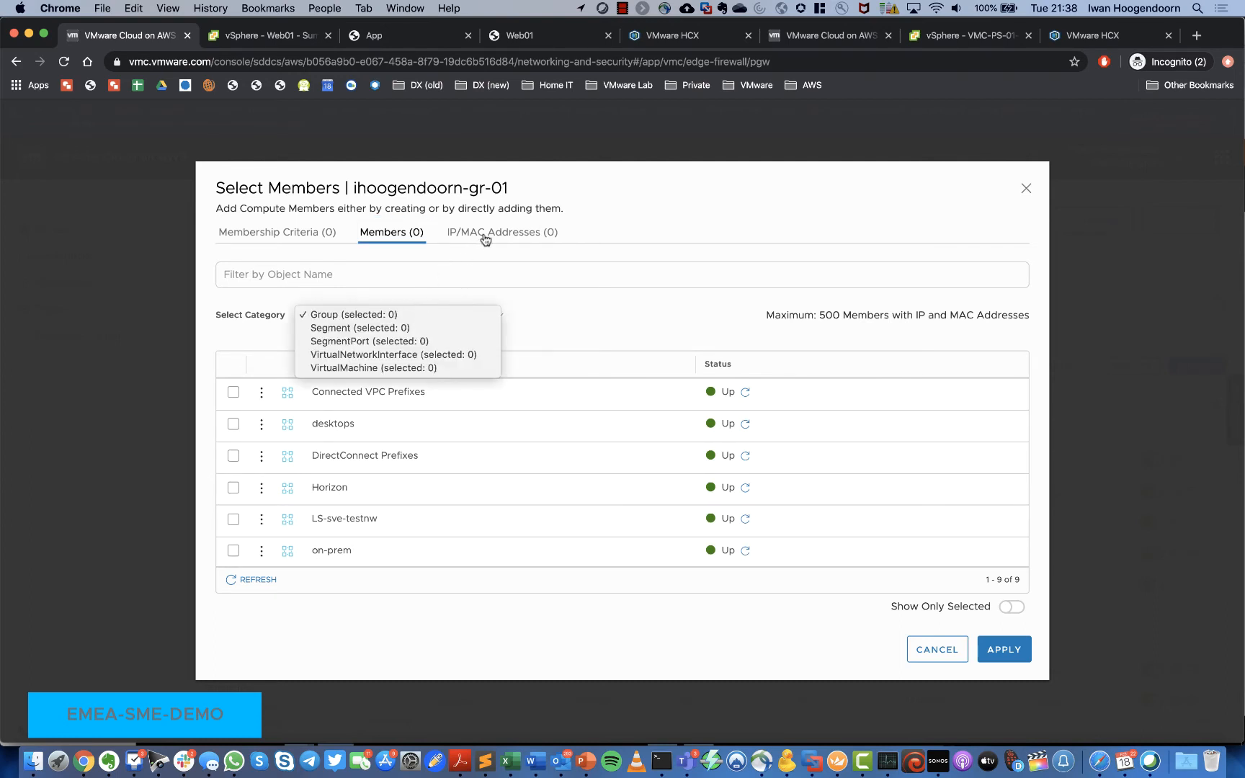
pyautogui.click(298, 239)
pyautogui.click(300, 238)
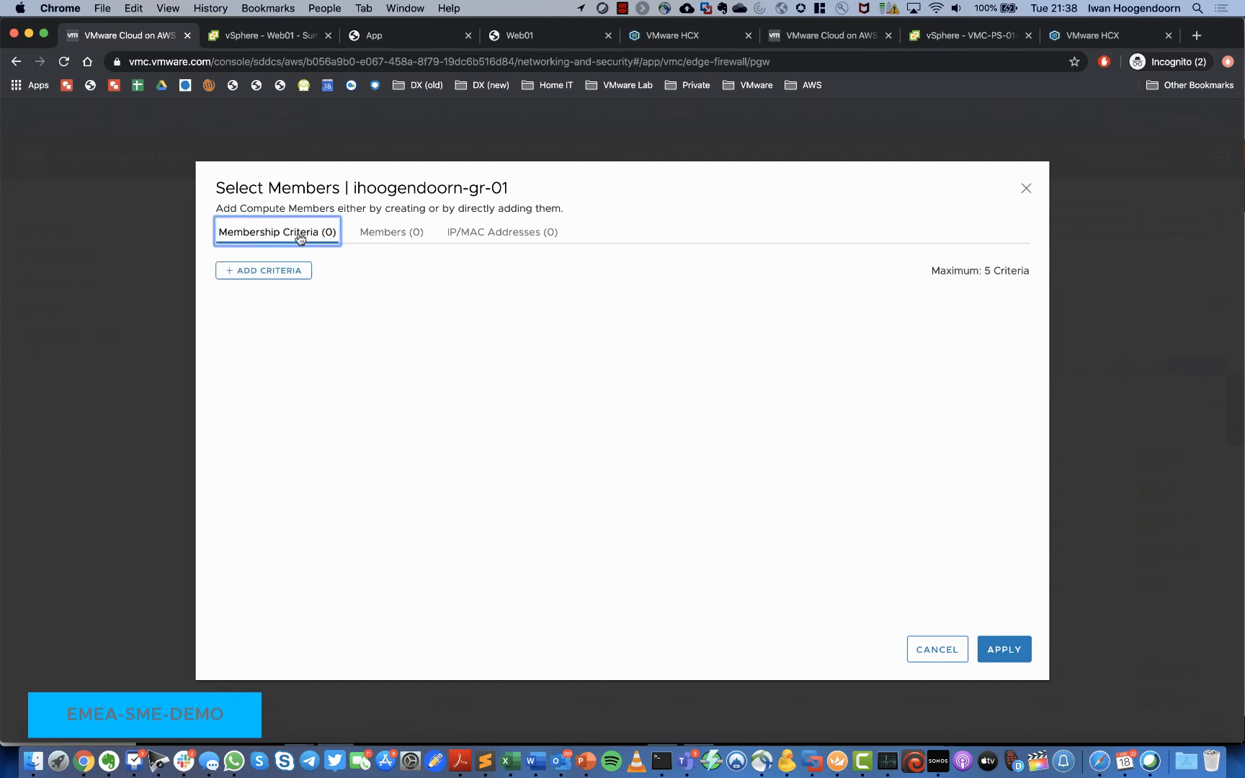
# Step: Add a Virtual Machine criterion Computer Name Equals Web01, apply it, and save the group
pyautogui.click(294, 272)
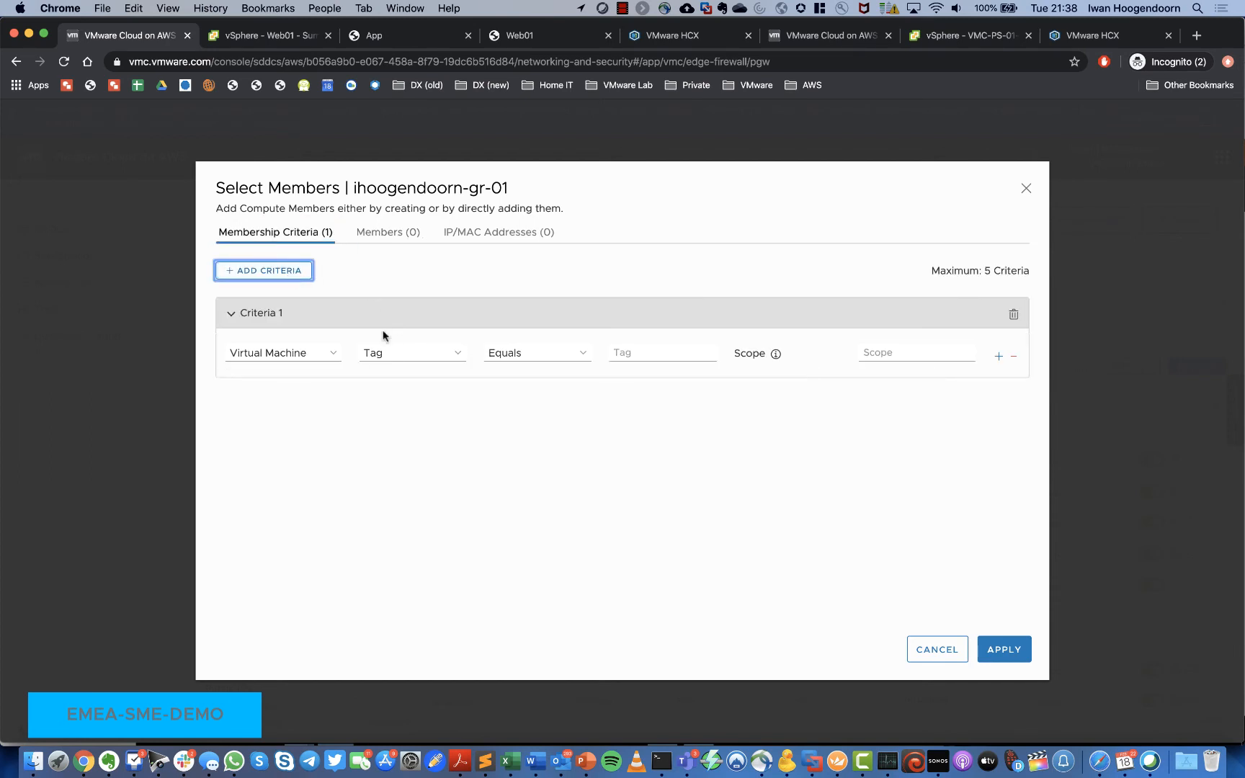
pyautogui.click(408, 360)
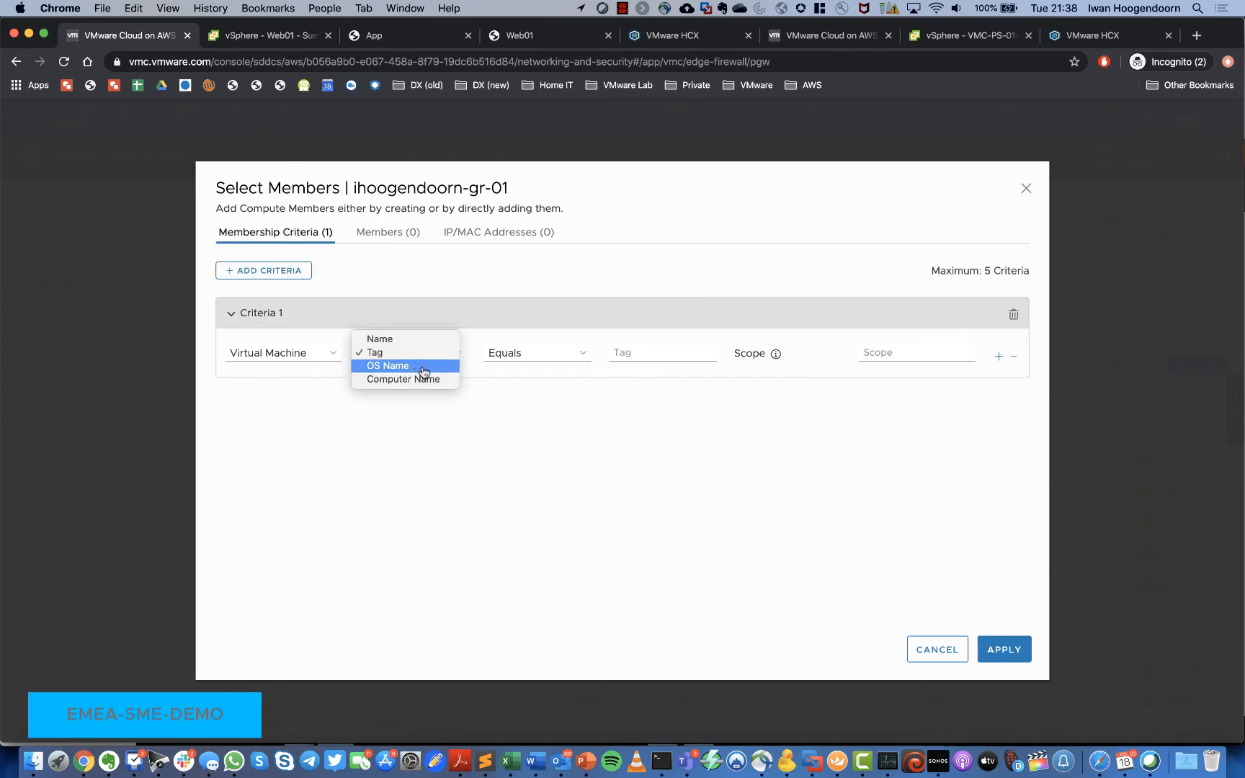
pyautogui.click(424, 379)
pyautogui.click(542, 354)
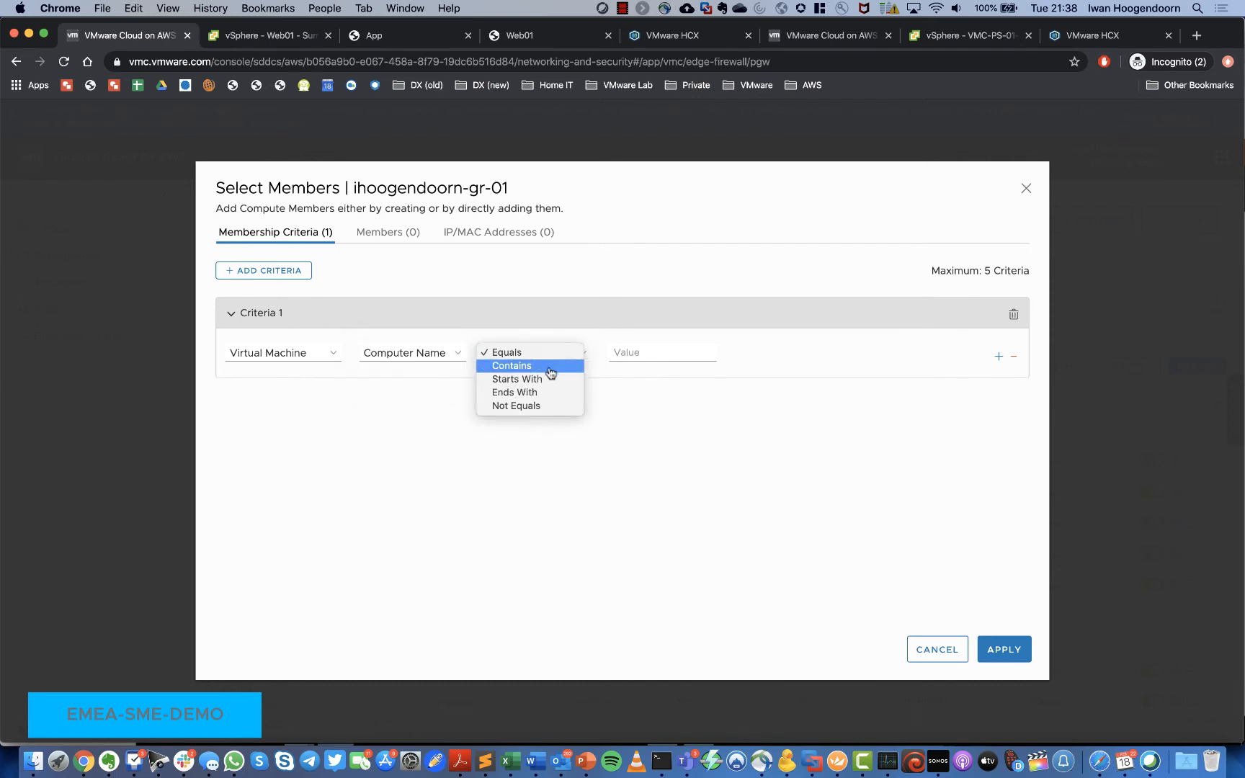
pyautogui.click(543, 353)
pyautogui.click(633, 355)
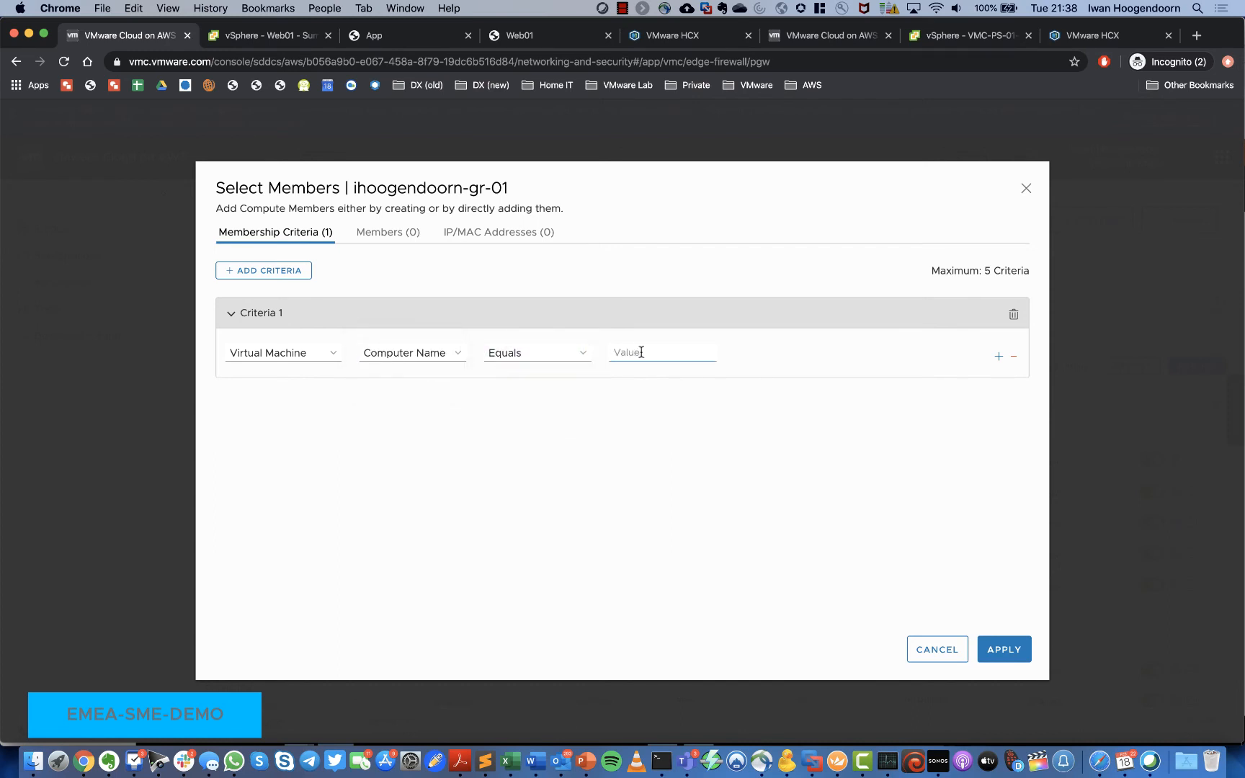
pyautogui.write('Web01')
pyautogui.click(997, 653)
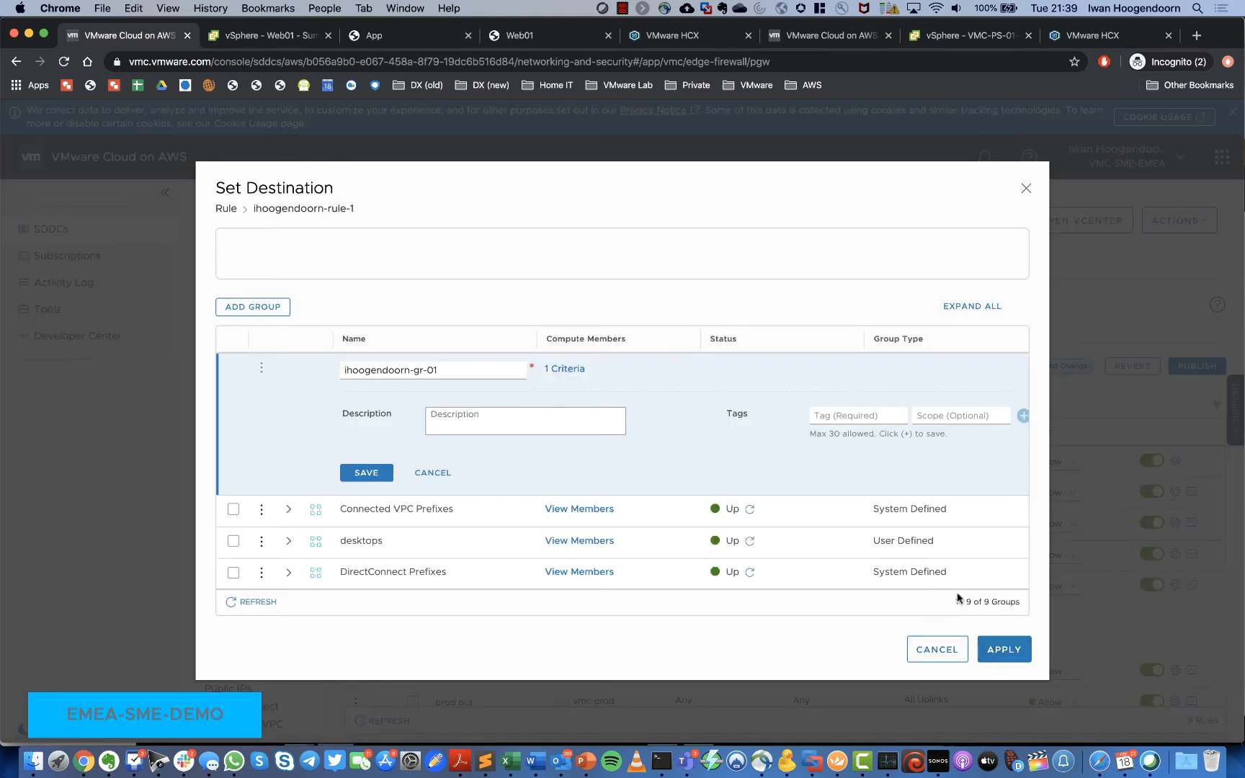
pyautogui.click(366, 472)
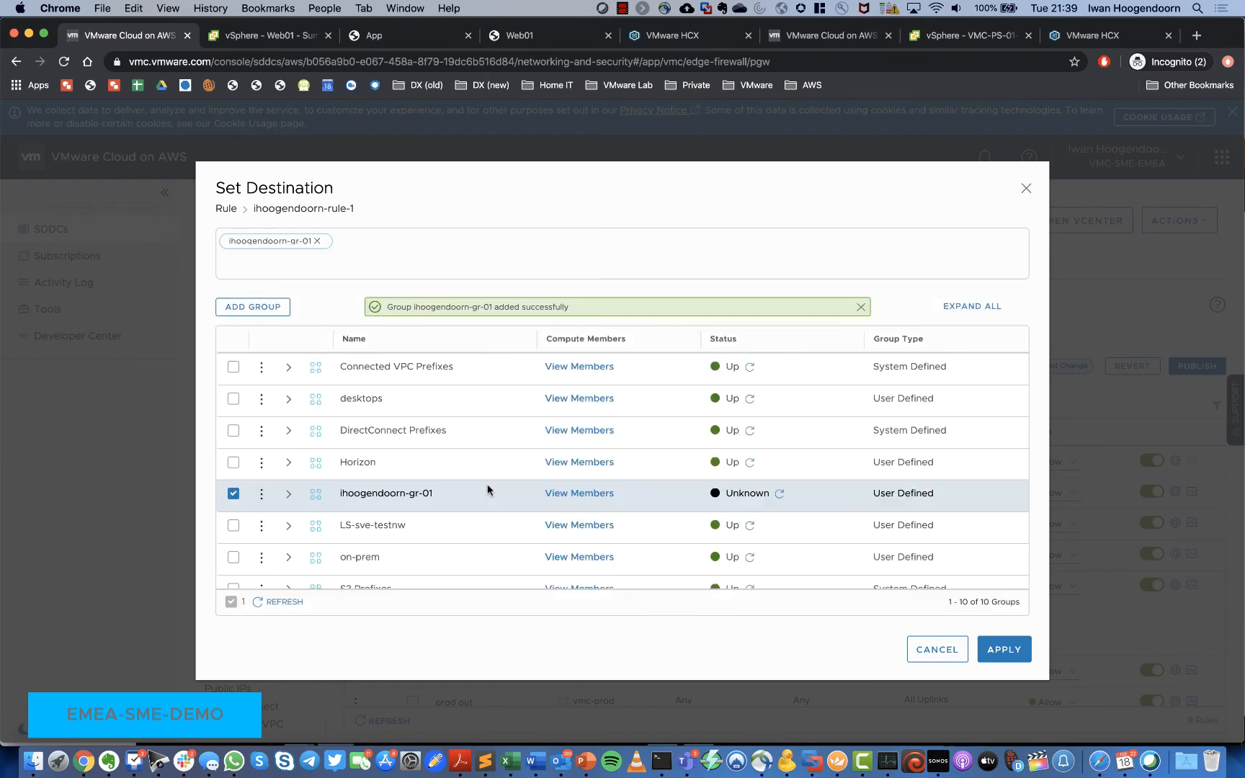
# Step: Refresh the group's status and verify its members are Web01 and Web02
pyautogui.scroll(-3, 487, 489)
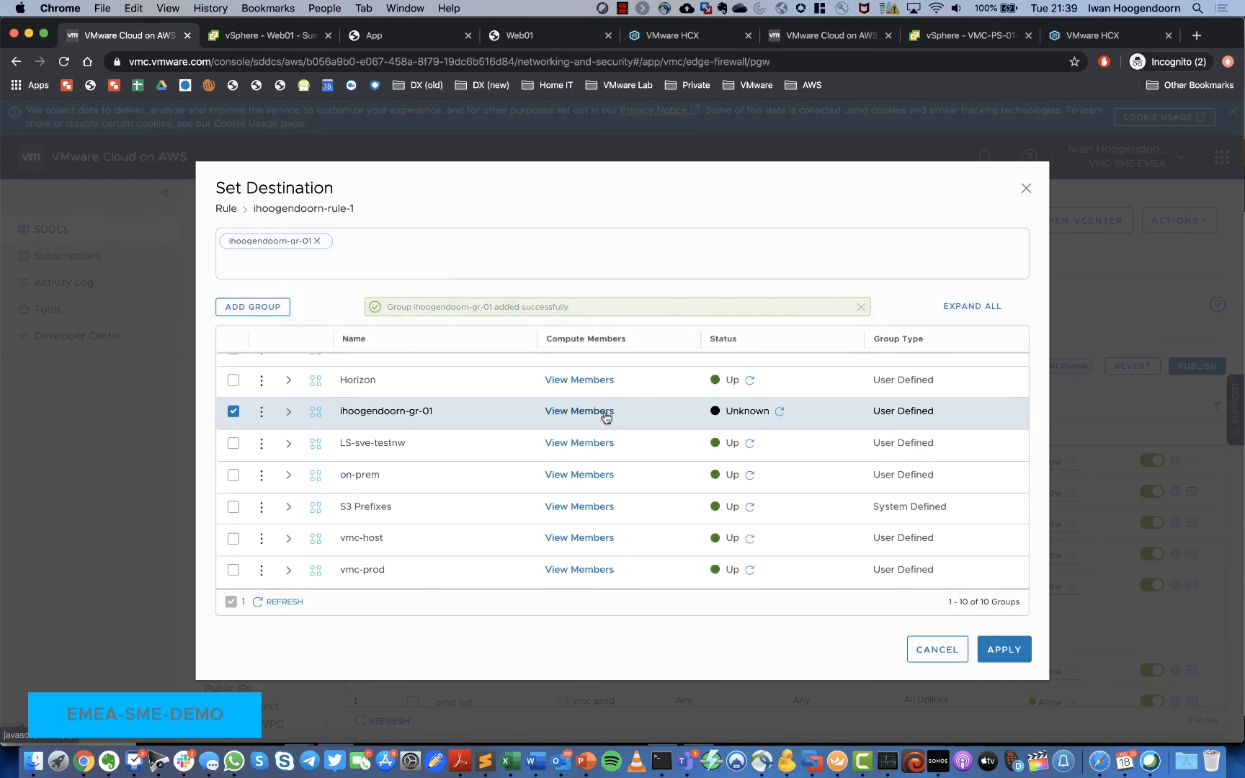
pyautogui.click(776, 412)
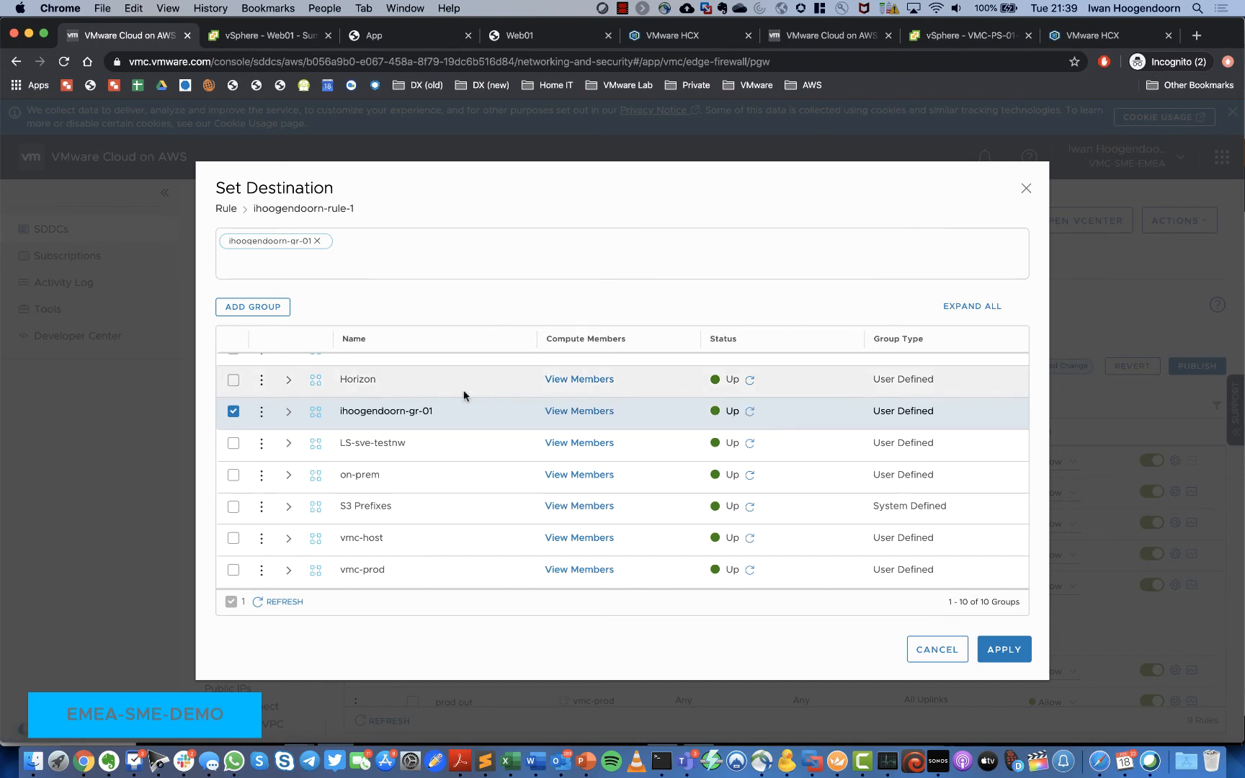
pyautogui.click(597, 412)
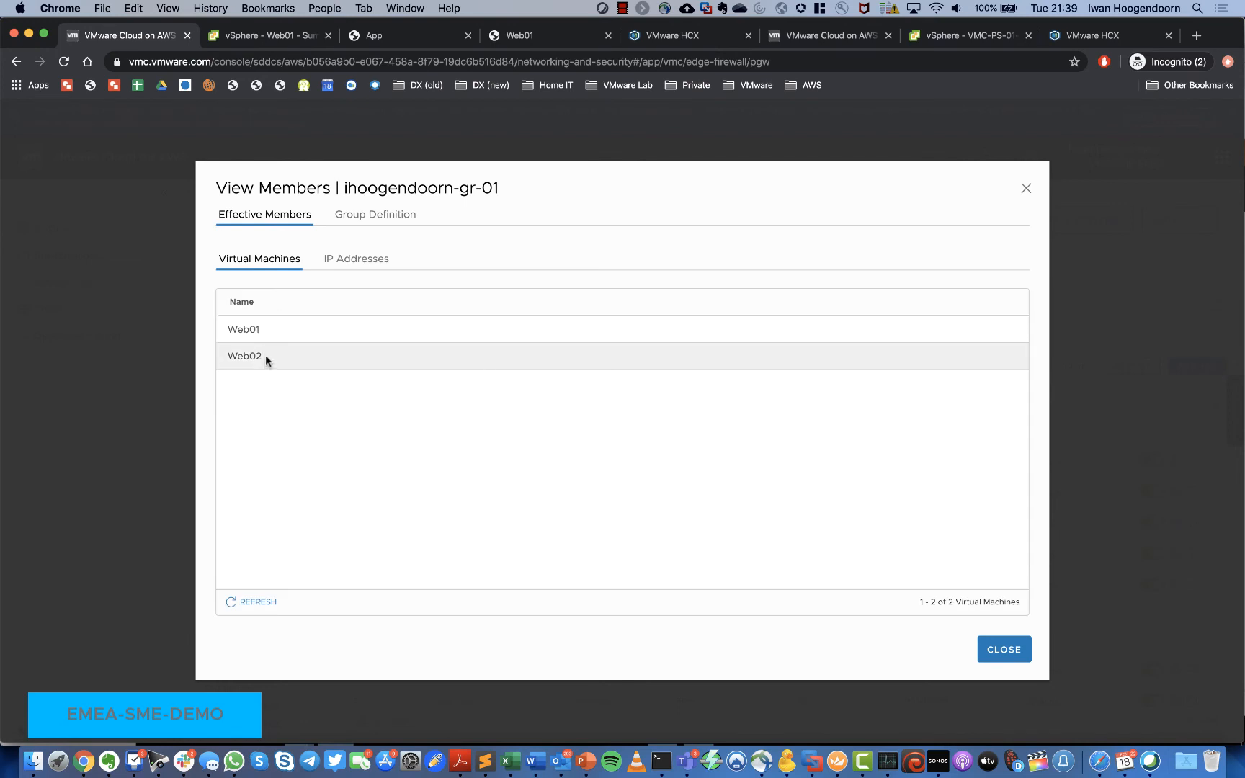
pyautogui.click(996, 649)
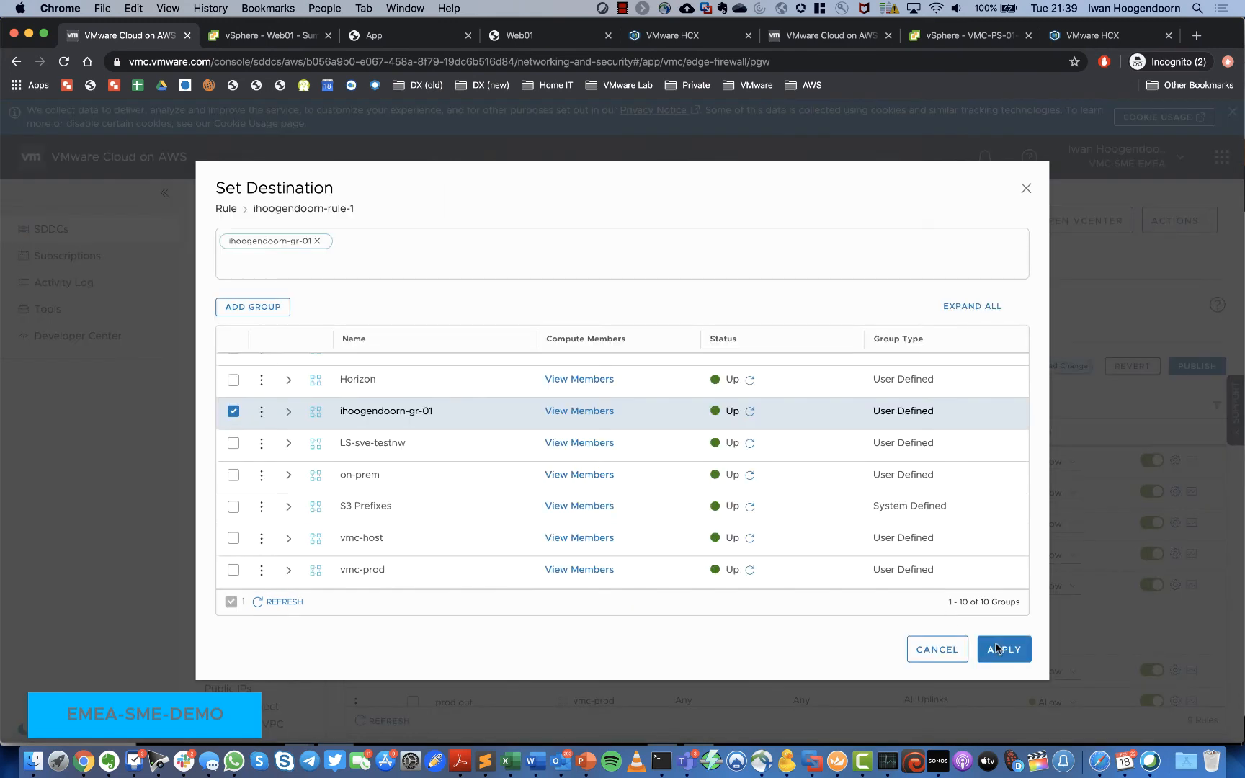
pyautogui.click(264, 415)
# Step: Change the group's criterion to match virtual machines by Name instead of Computer Name
pyautogui.click(314, 395)
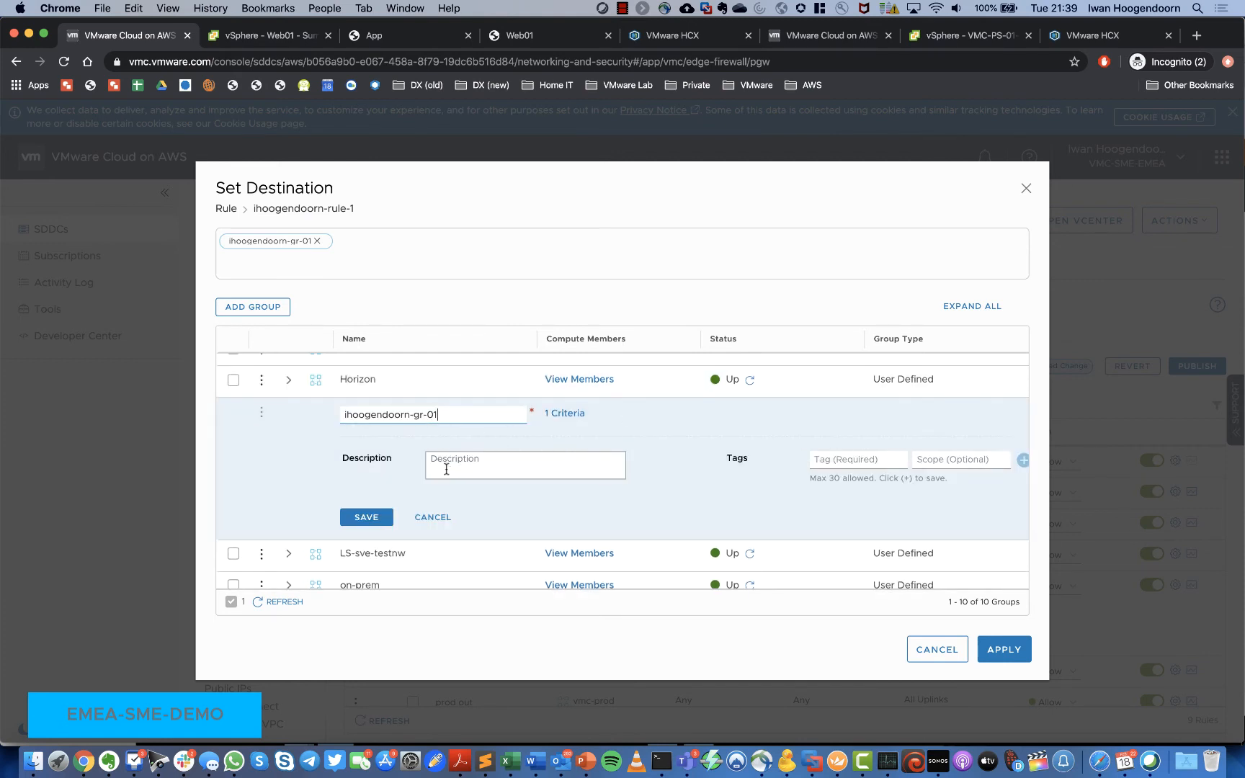
pyautogui.click(566, 416)
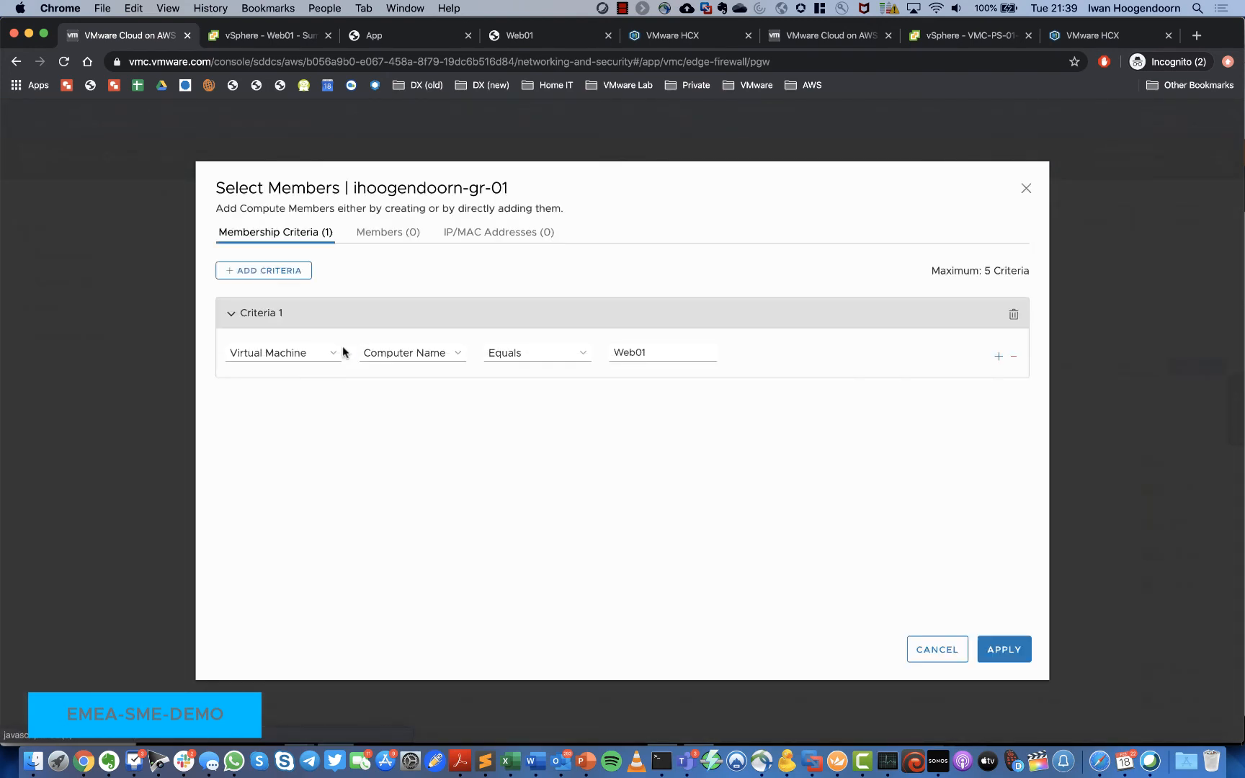
pyautogui.click(574, 358)
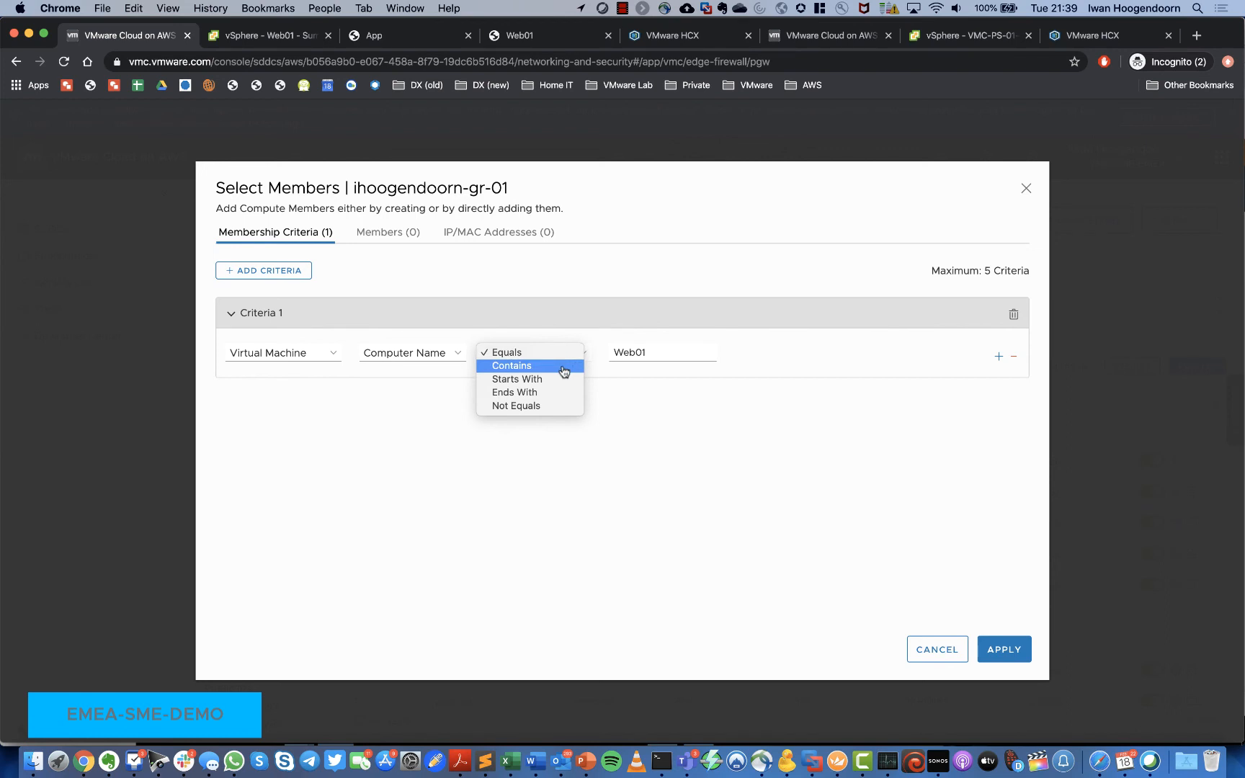
pyautogui.click(564, 368)
pyautogui.click(456, 354)
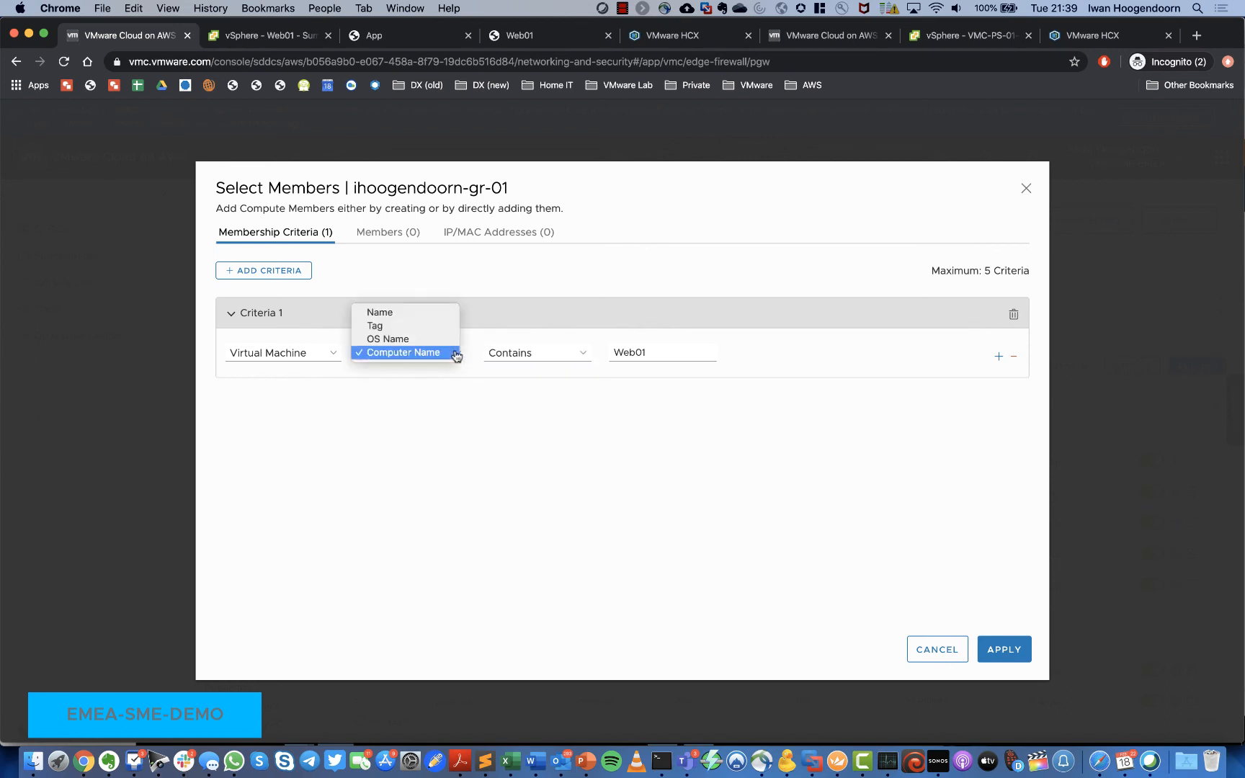
pyautogui.click(429, 315)
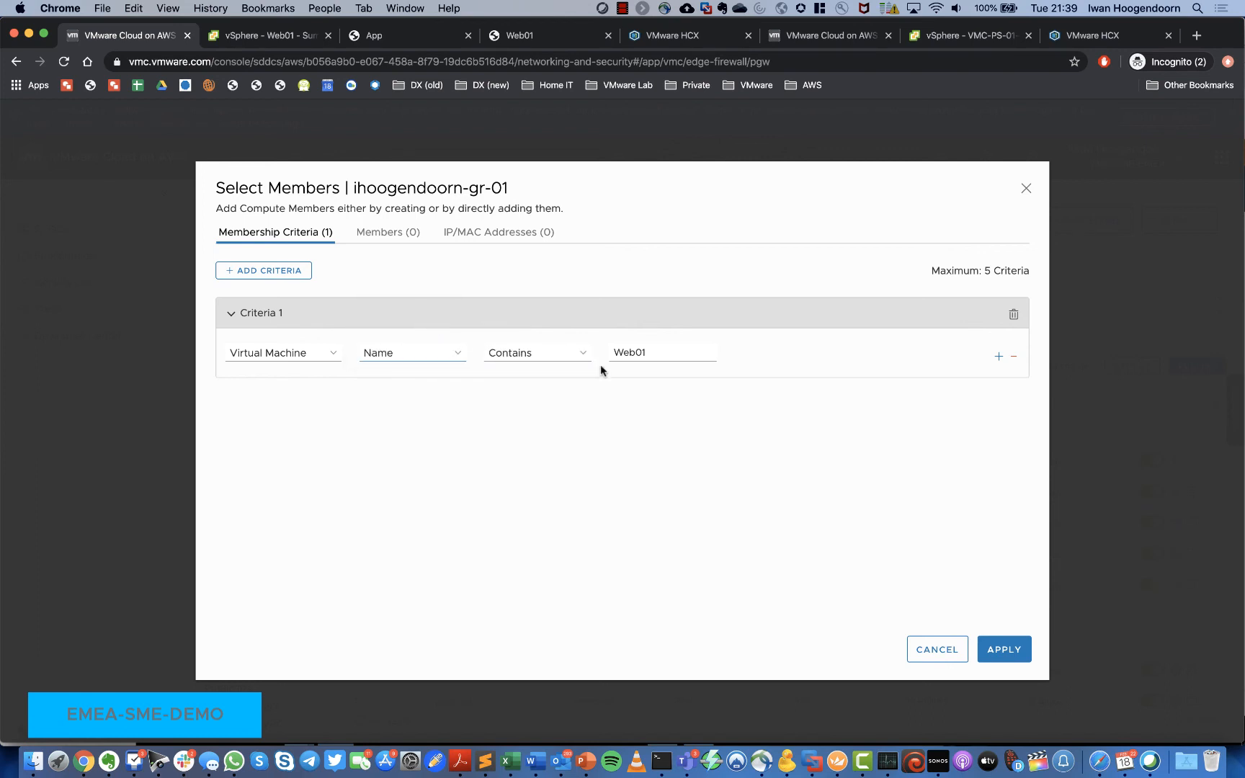
pyautogui.click(563, 352)
pyautogui.click(553, 339)
# Step: Save the edited group and confirm Web01 is its only member
pyautogui.click(1020, 650)
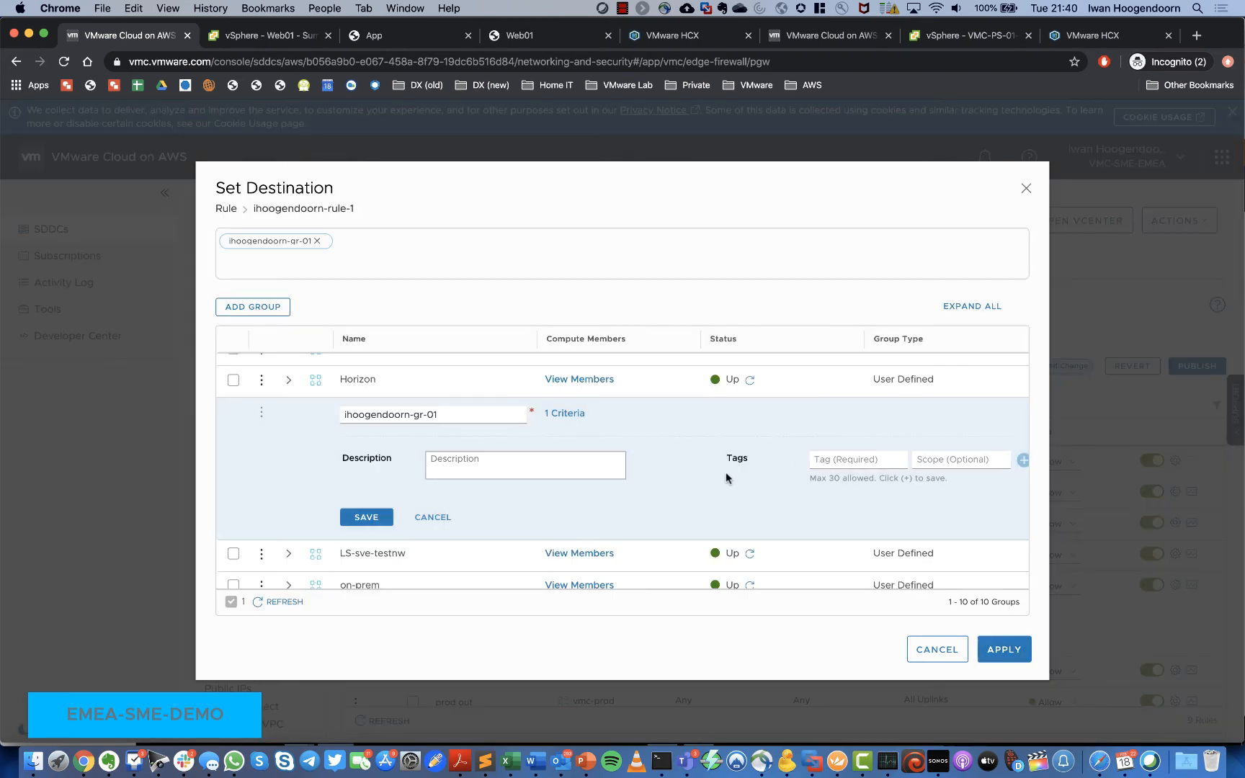
pyautogui.click(366, 517)
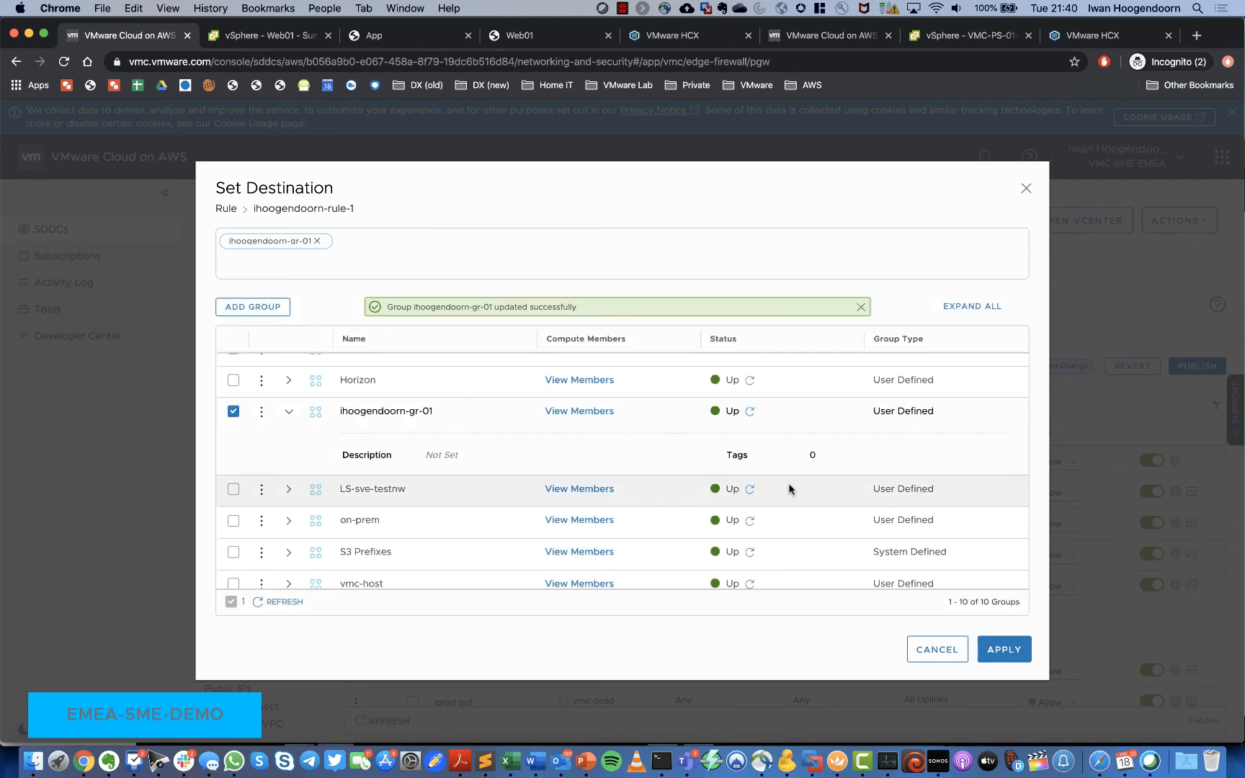
pyautogui.click(575, 412)
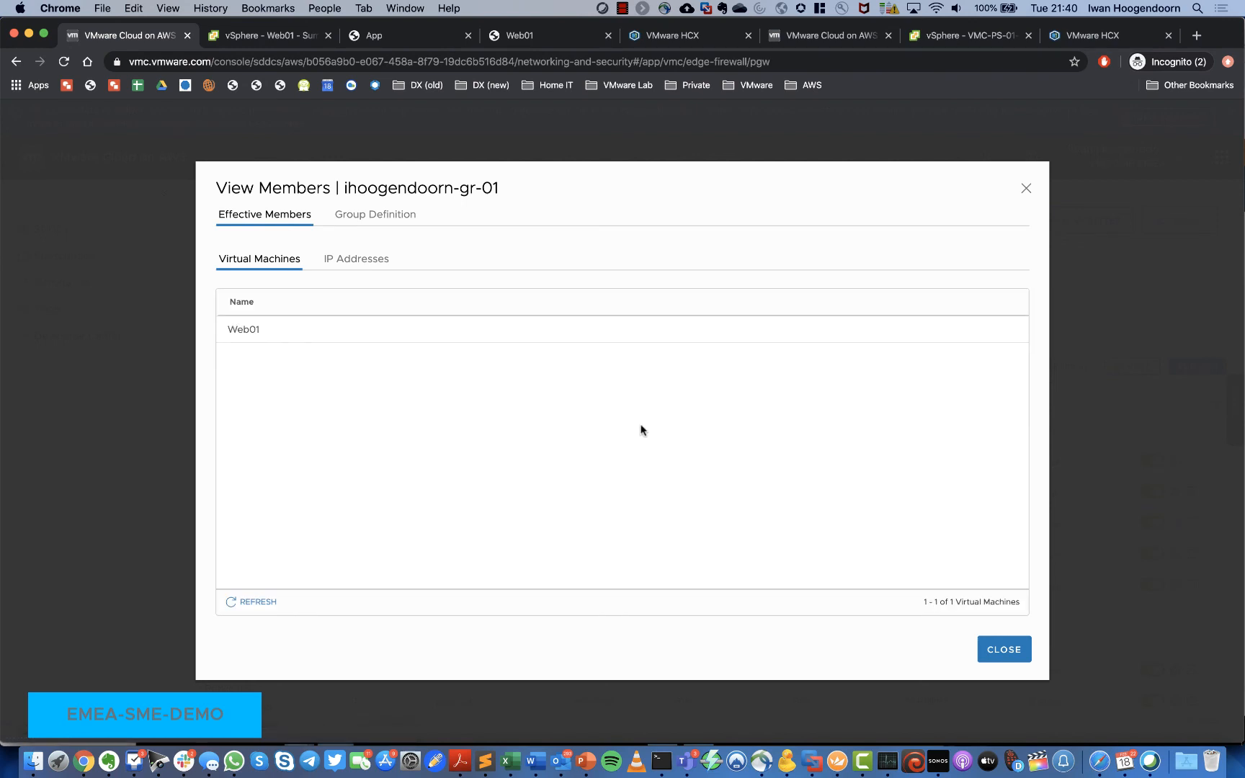
pyautogui.click(1003, 652)
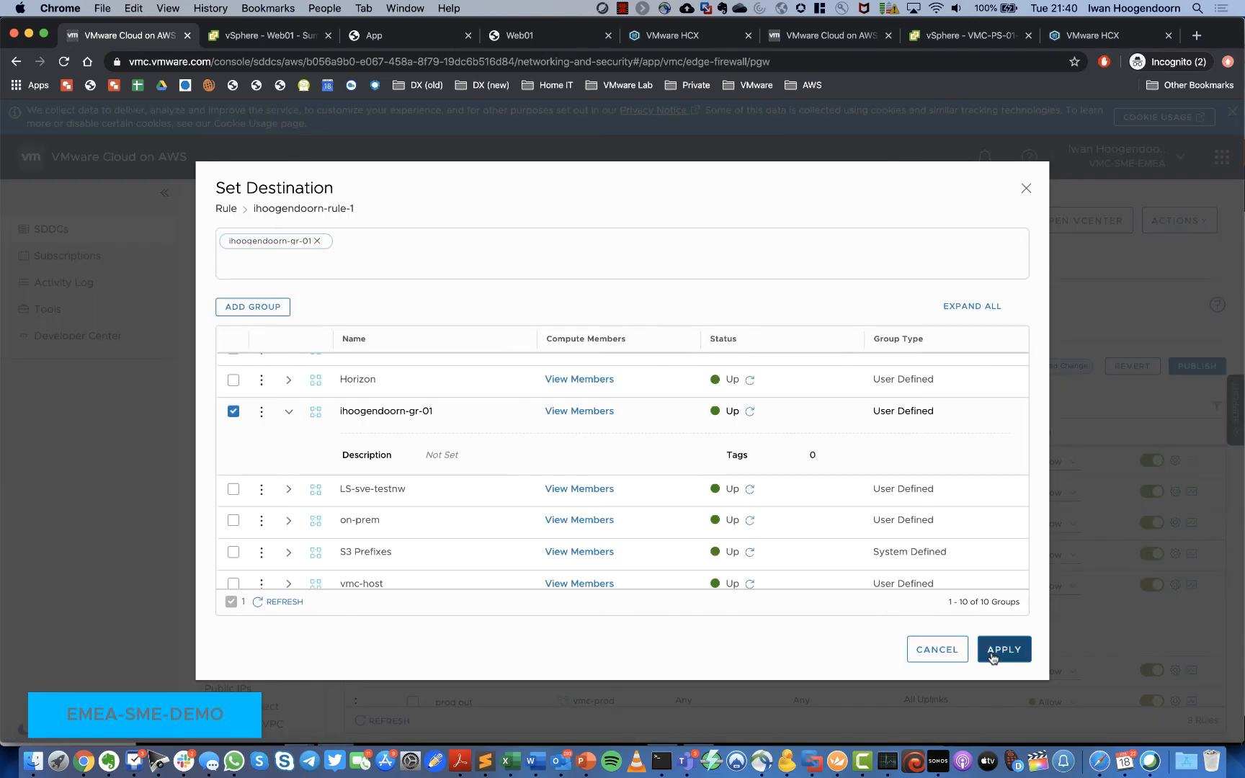
# Step: Set the group as destination and HTTP as the service, then publish ihoogendoorn-rule-1
pyautogui.click(1007, 652)
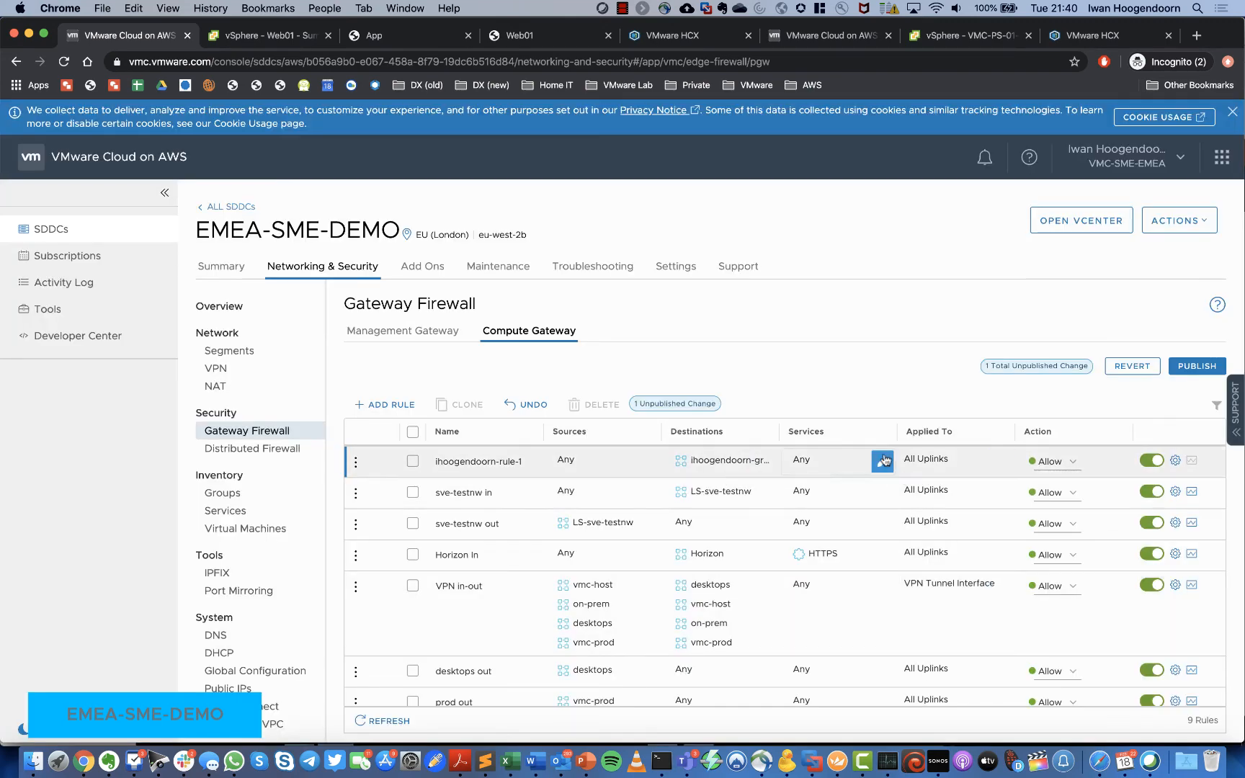
pyautogui.click(886, 464)
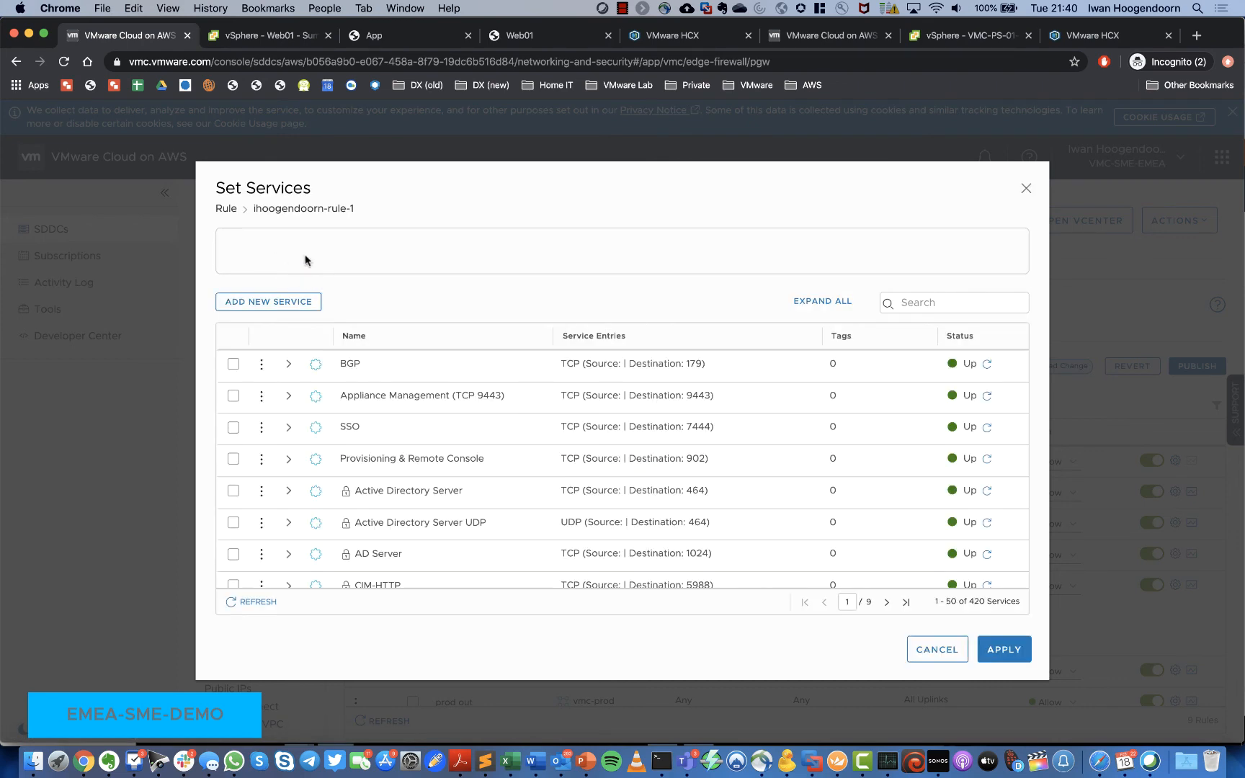
pyautogui.click(899, 303)
pyautogui.write('http')
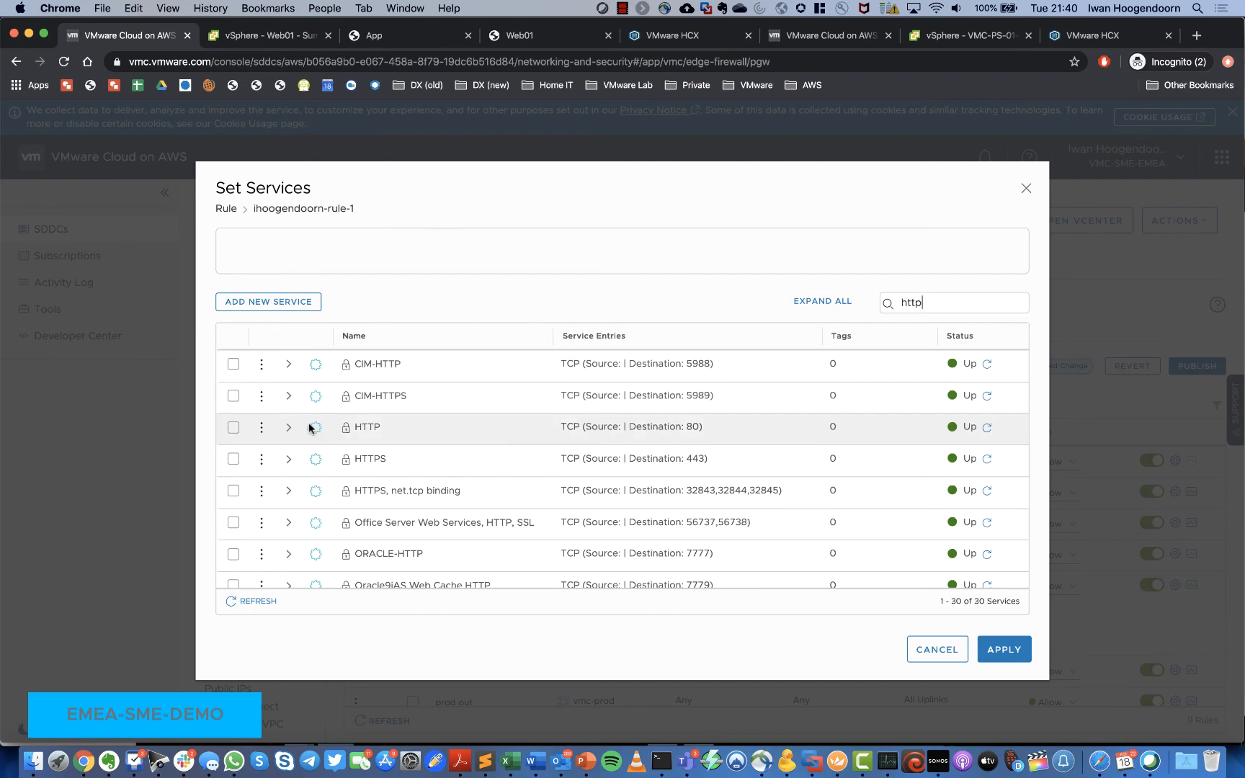
pyautogui.click(234, 427)
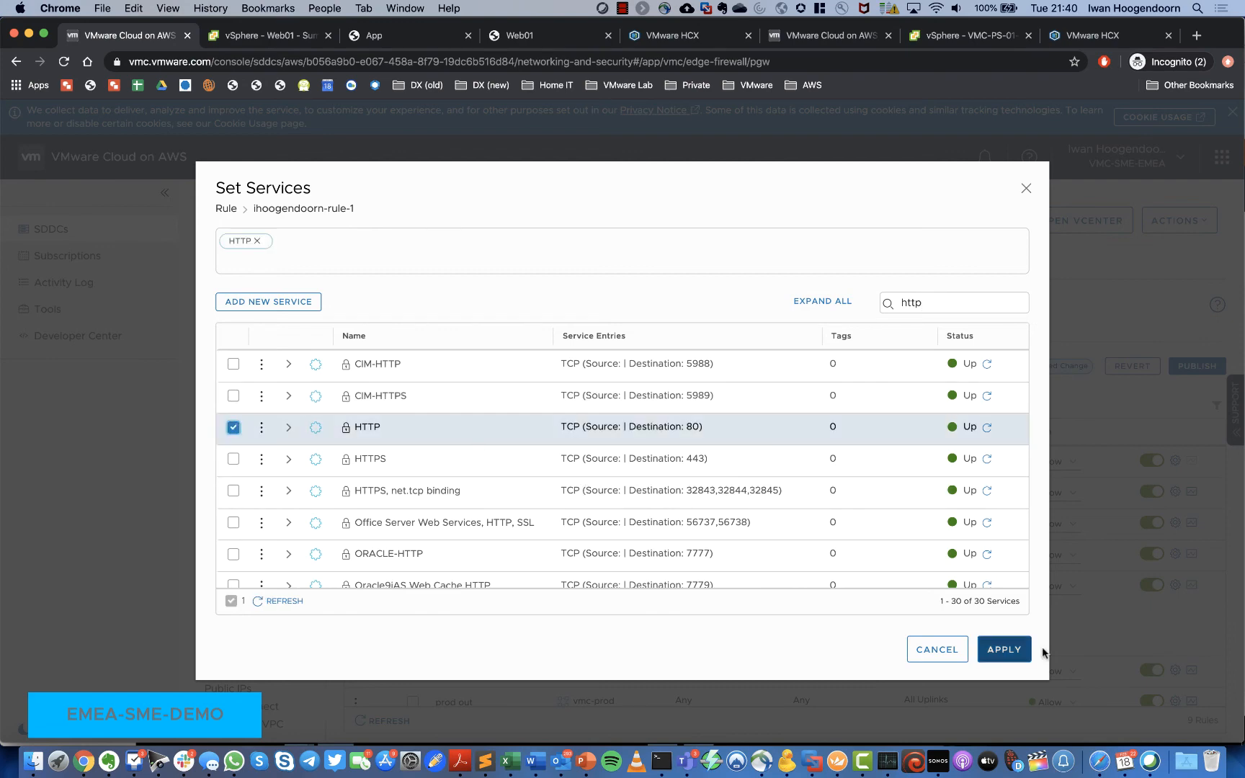
pyautogui.click(1004, 649)
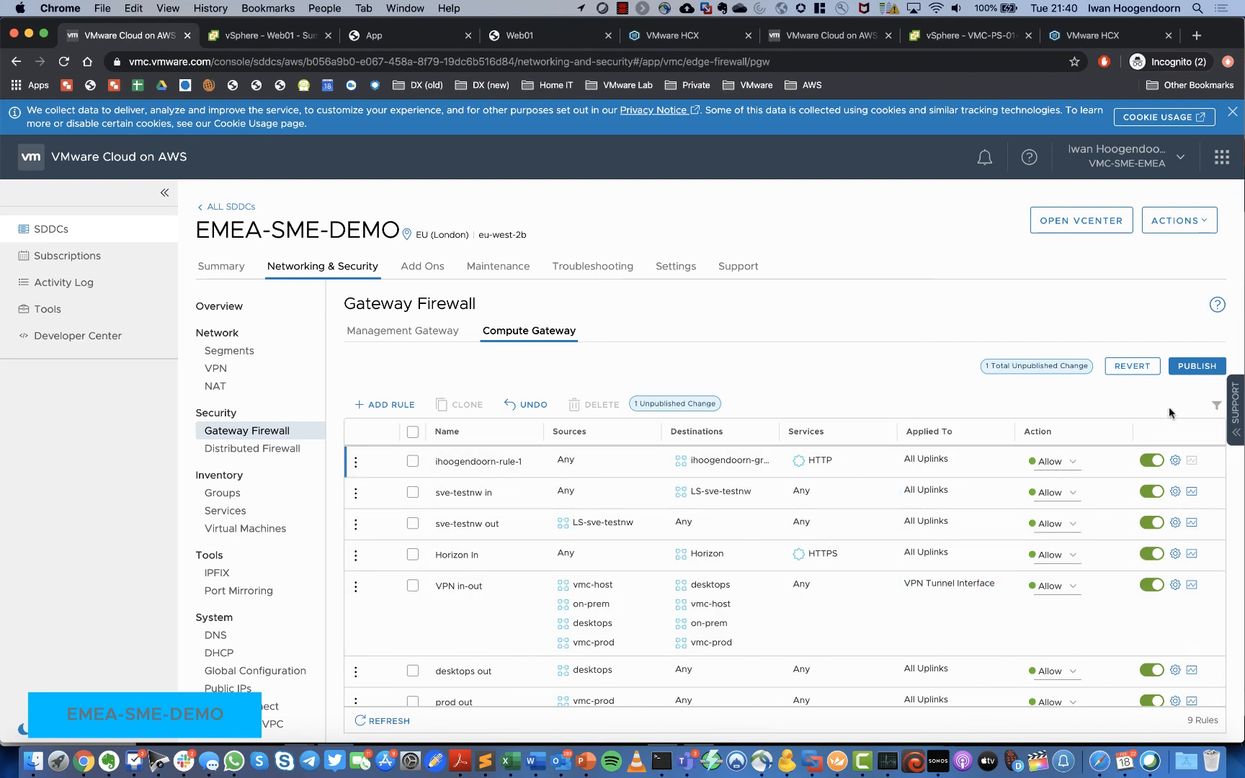
pyautogui.click(1195, 366)
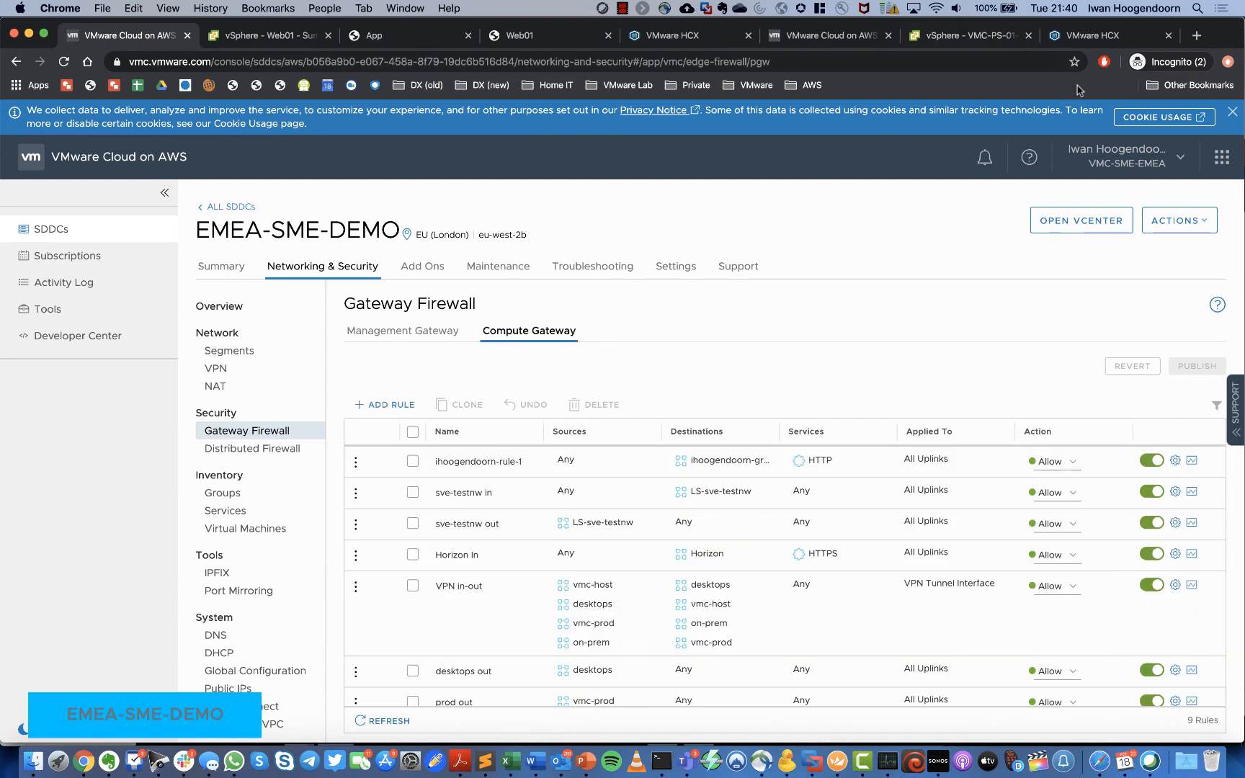
pyautogui.click(1197, 36)
# Step: Load the app at 3.11.223.241 in an incognito tab and copy its address
pyautogui.write('3.11.223.241')
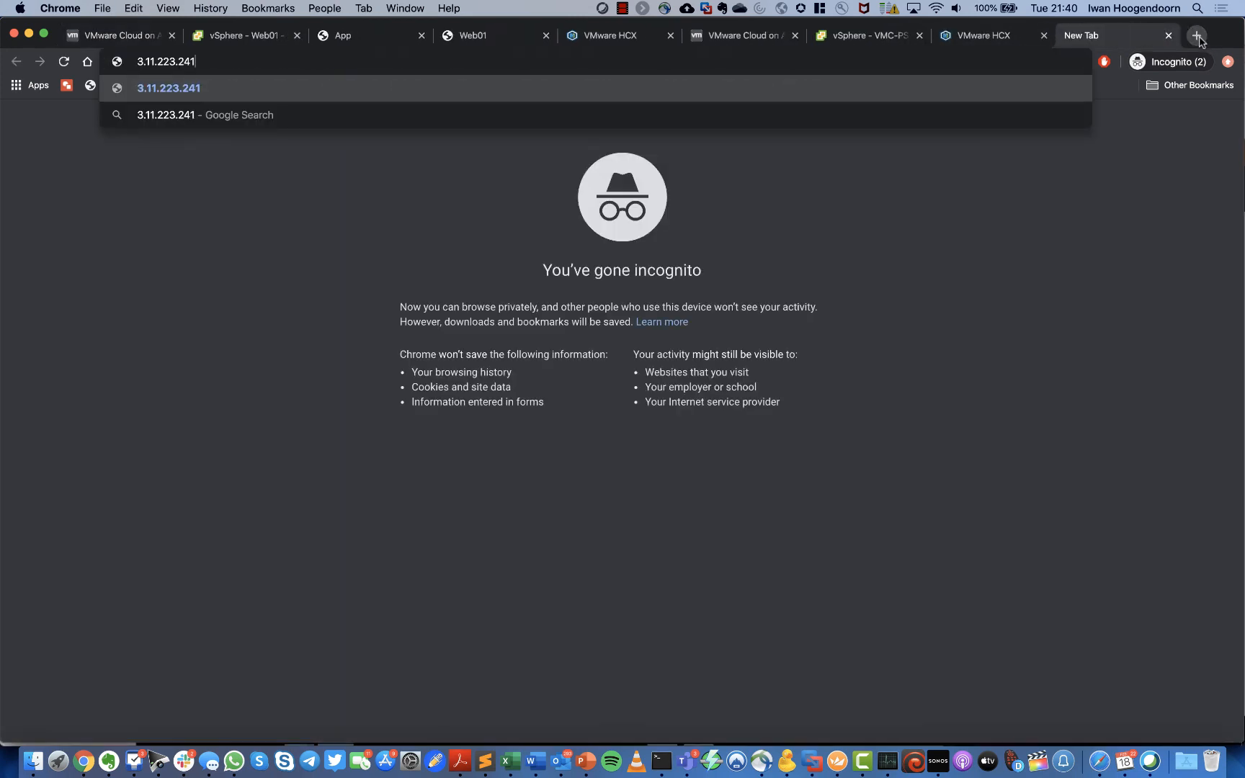
pyautogui.press('Return')
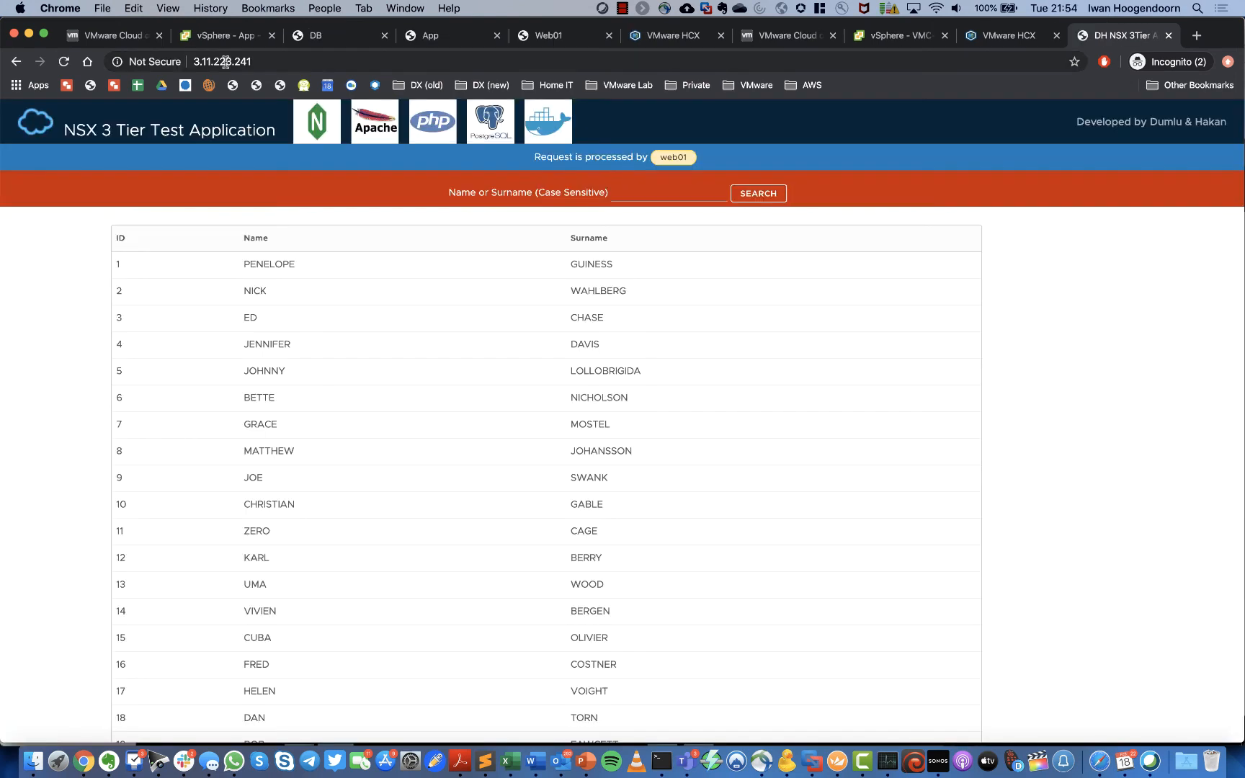
pyautogui.rightClick(225, 61)
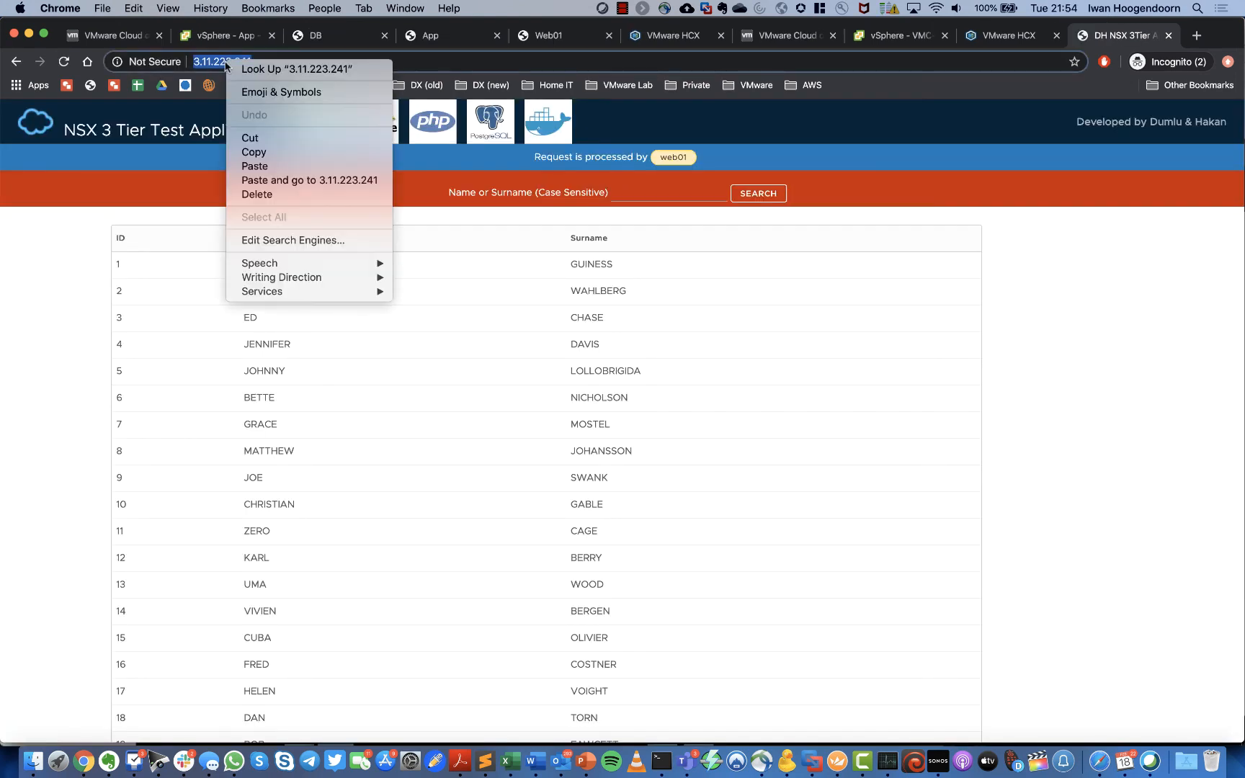
pyautogui.click(253, 152)
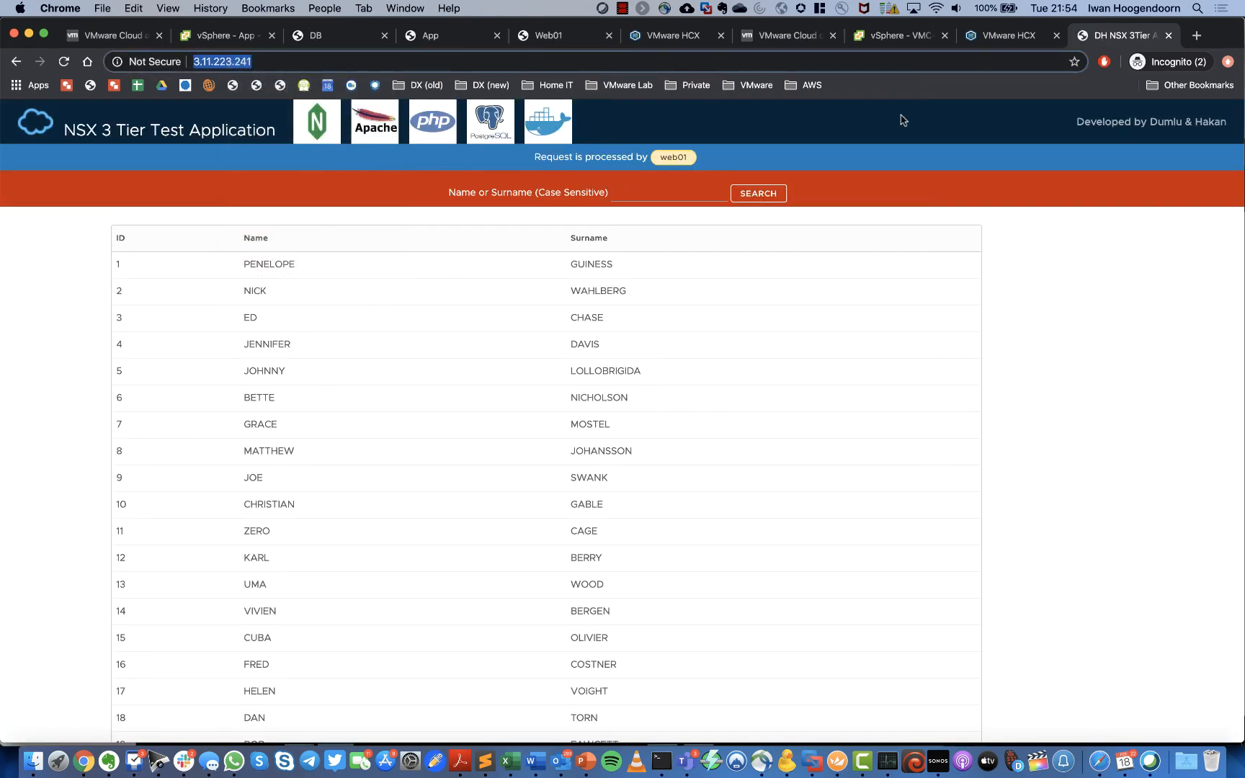
pyautogui.click(1198, 36)
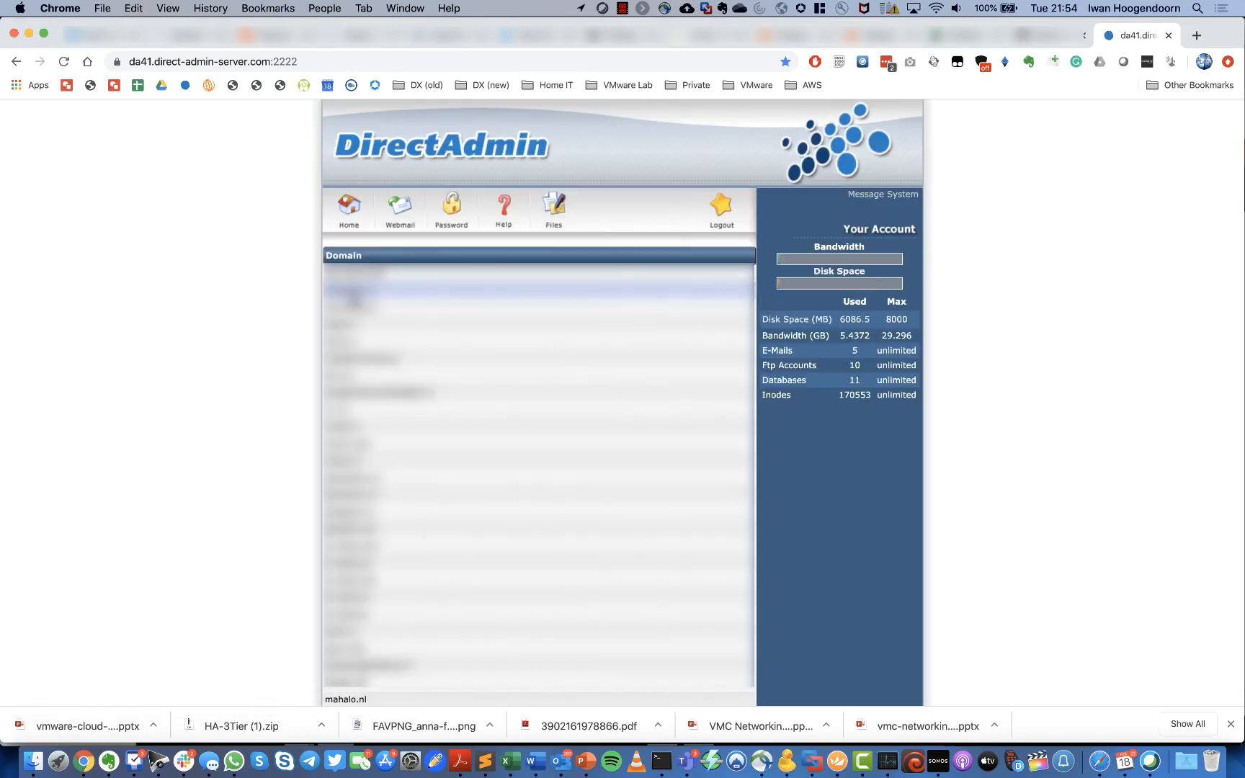
# Step: Delete the old www A record from the hcx.nu DNS zone
pyautogui.click(342, 376)
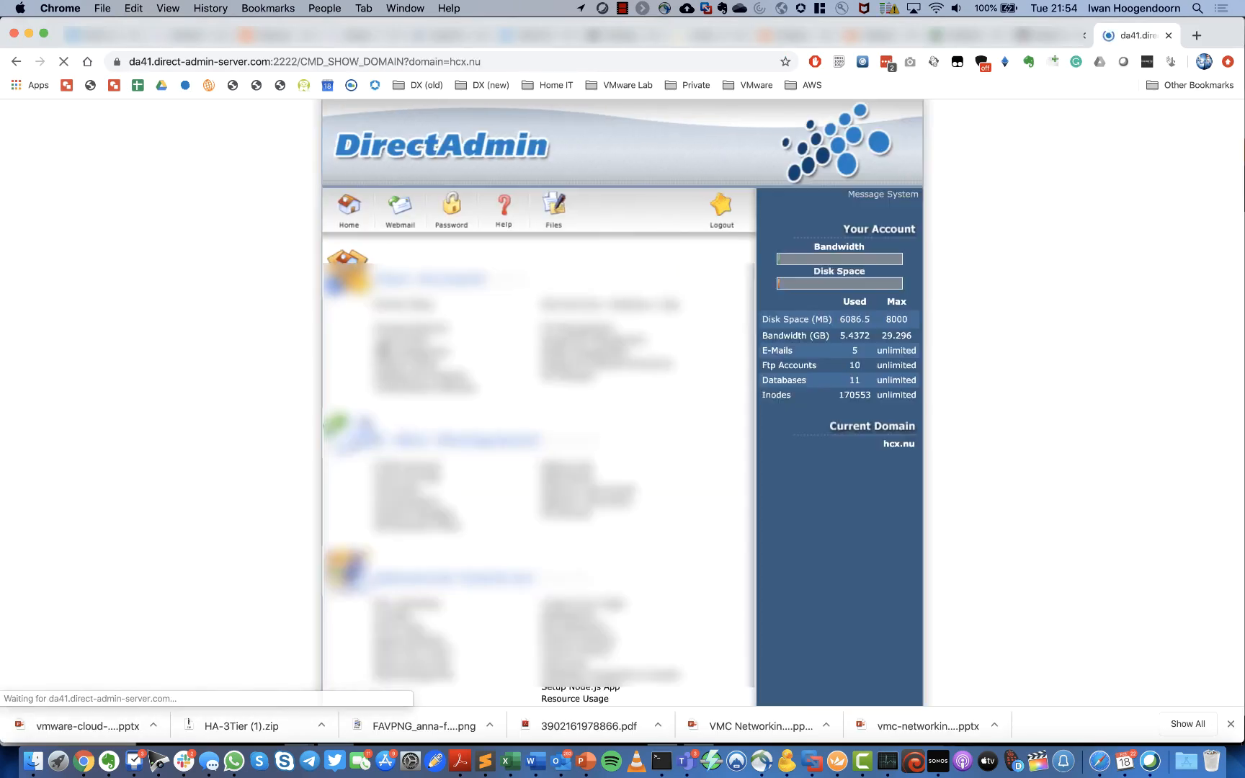
pyautogui.click(401, 352)
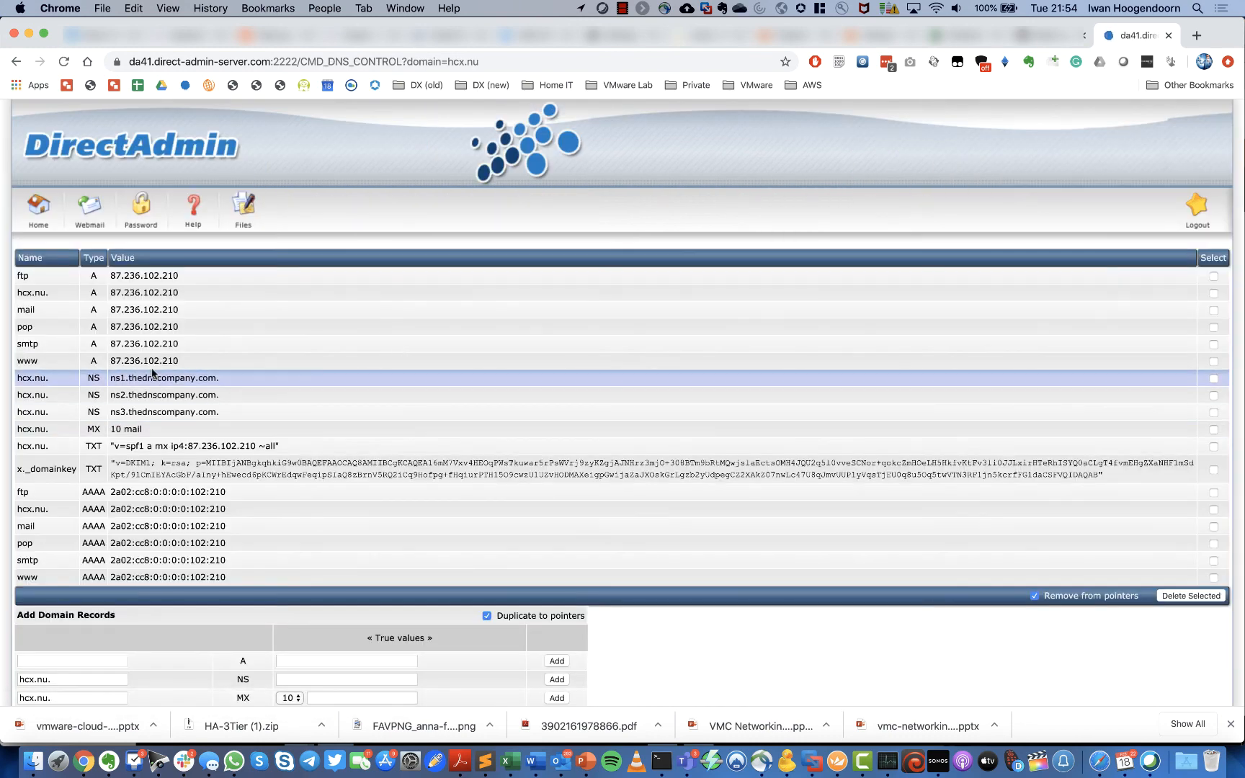
pyautogui.scroll(-3, 189, 592)
pyautogui.scroll(3, 190, 595)
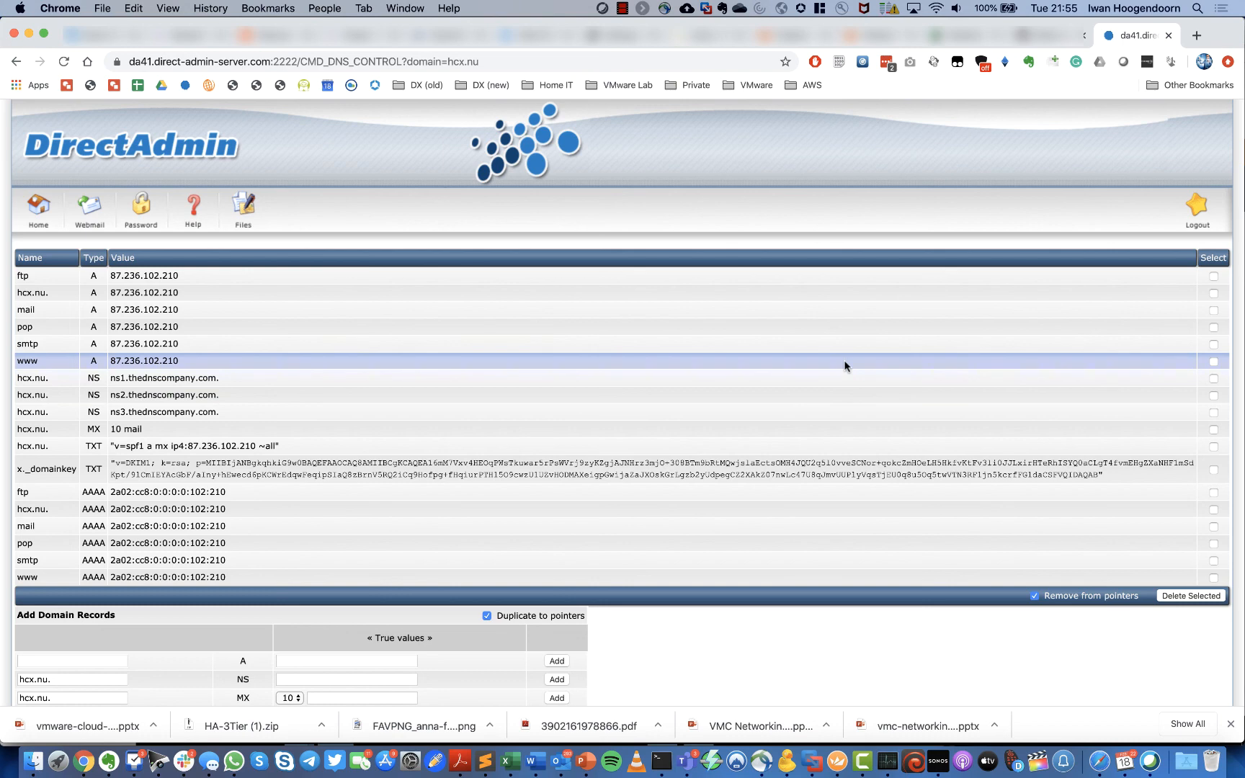
pyautogui.click(1214, 362)
pyautogui.click(1185, 597)
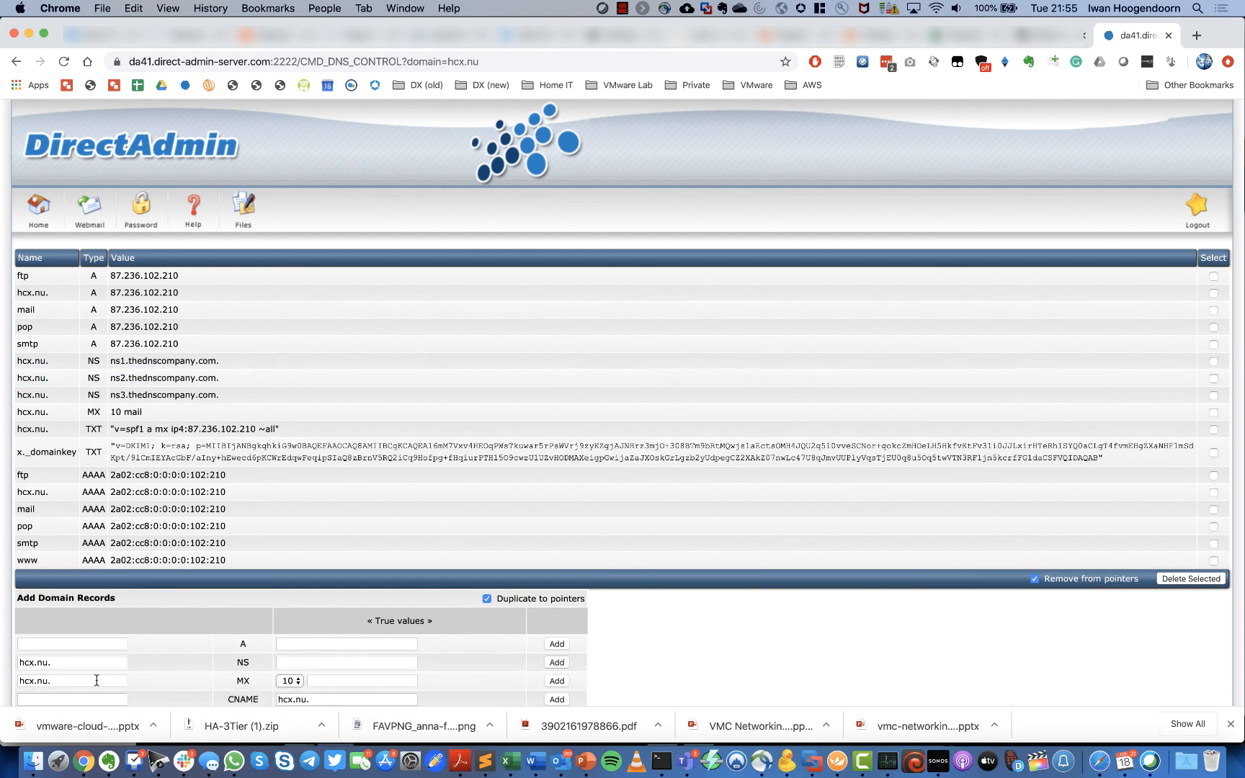
# Step: Add a www A record pointing to 3.11.223.241
pyautogui.click(59, 644)
pyautogui.write('www')
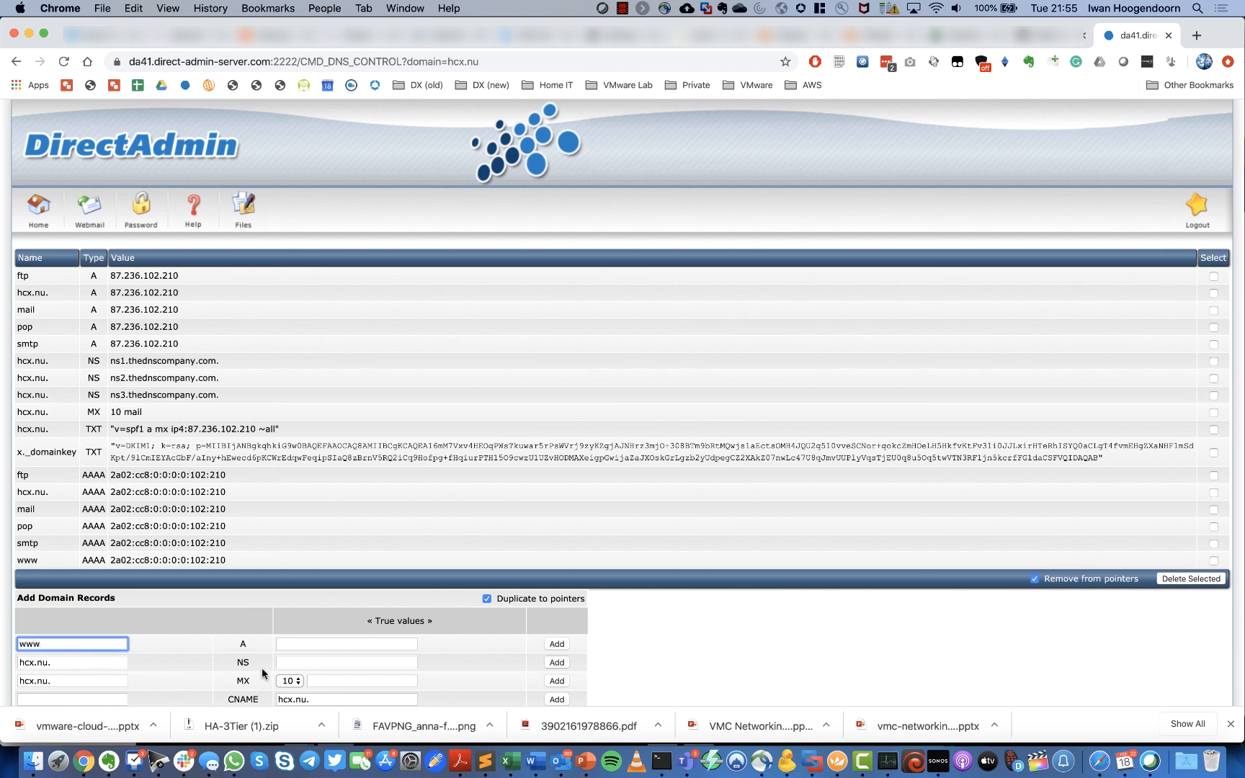
pyautogui.click(305, 644)
pyautogui.press('super+v')
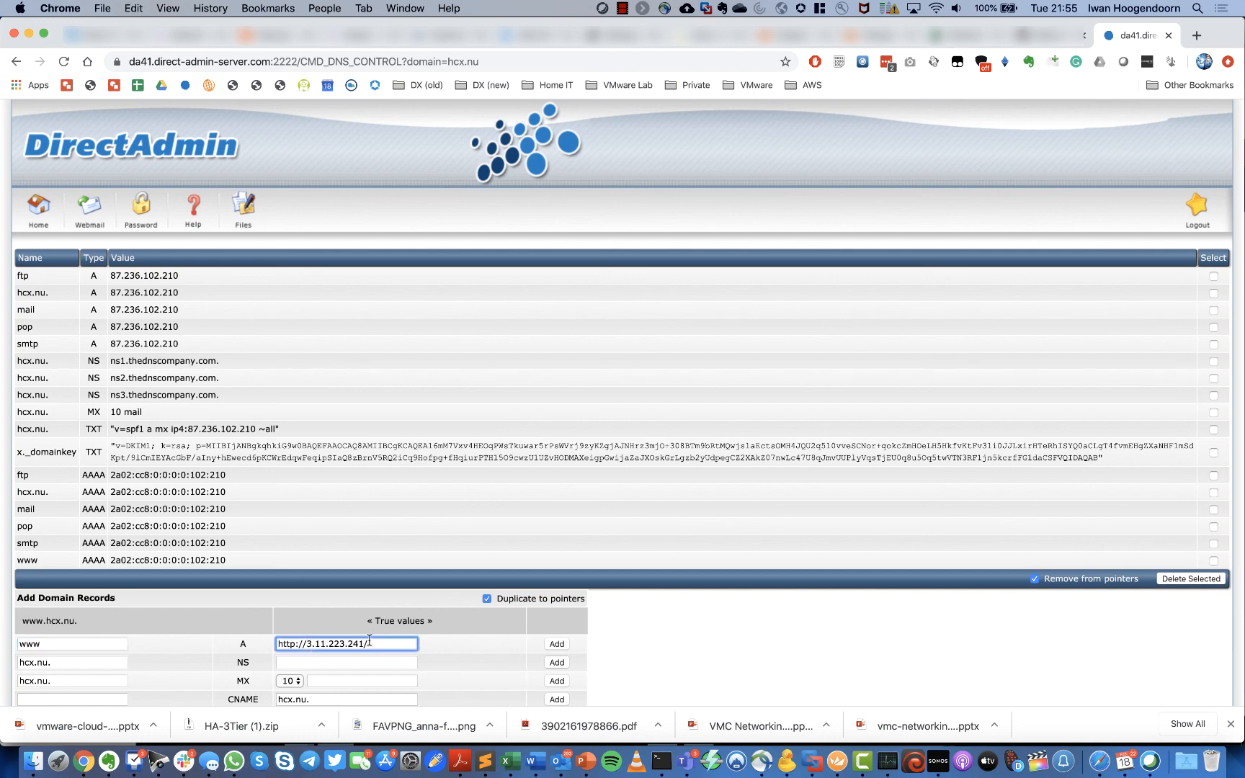
pyautogui.press('BackSpace')
pyautogui.moveTo(308, 642); pyautogui.dragTo(216, 626)
pyautogui.press('BackSpace')
pyautogui.click(558, 644)
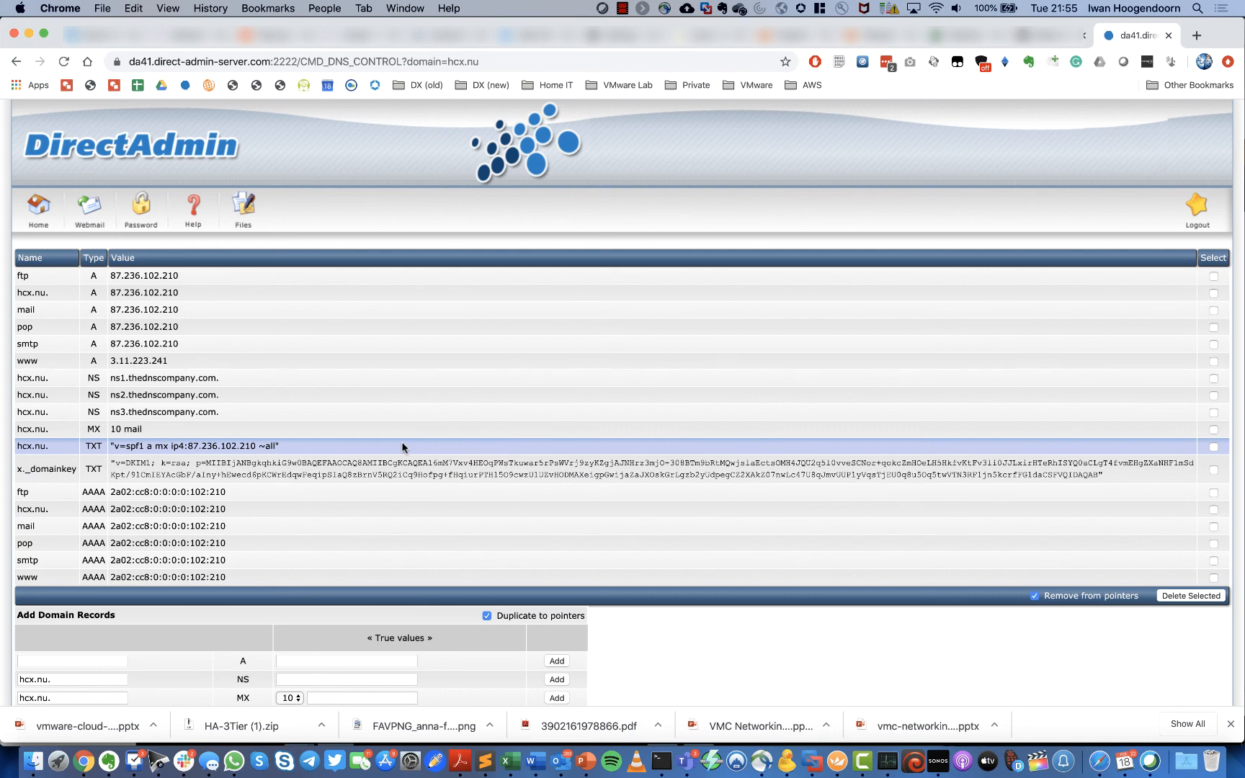
pyautogui.click(1196, 36)
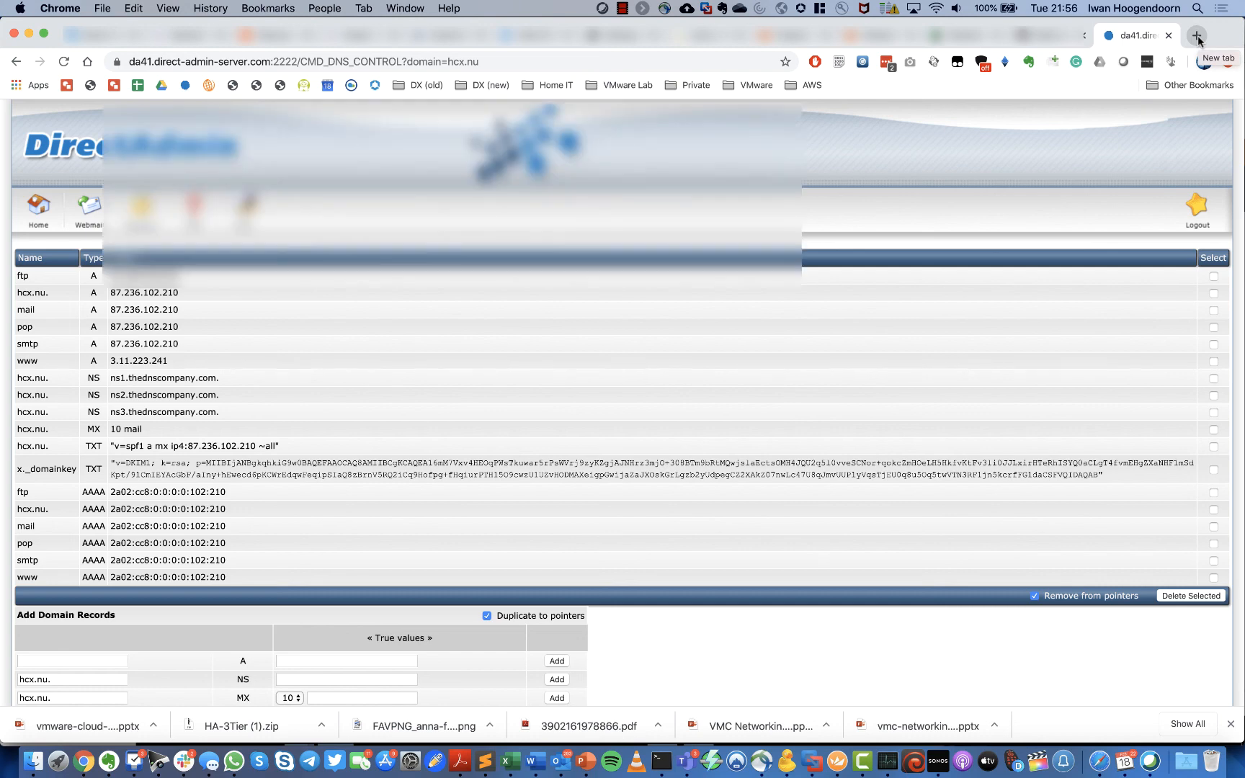
pyautogui.write('www.hcx.nu')
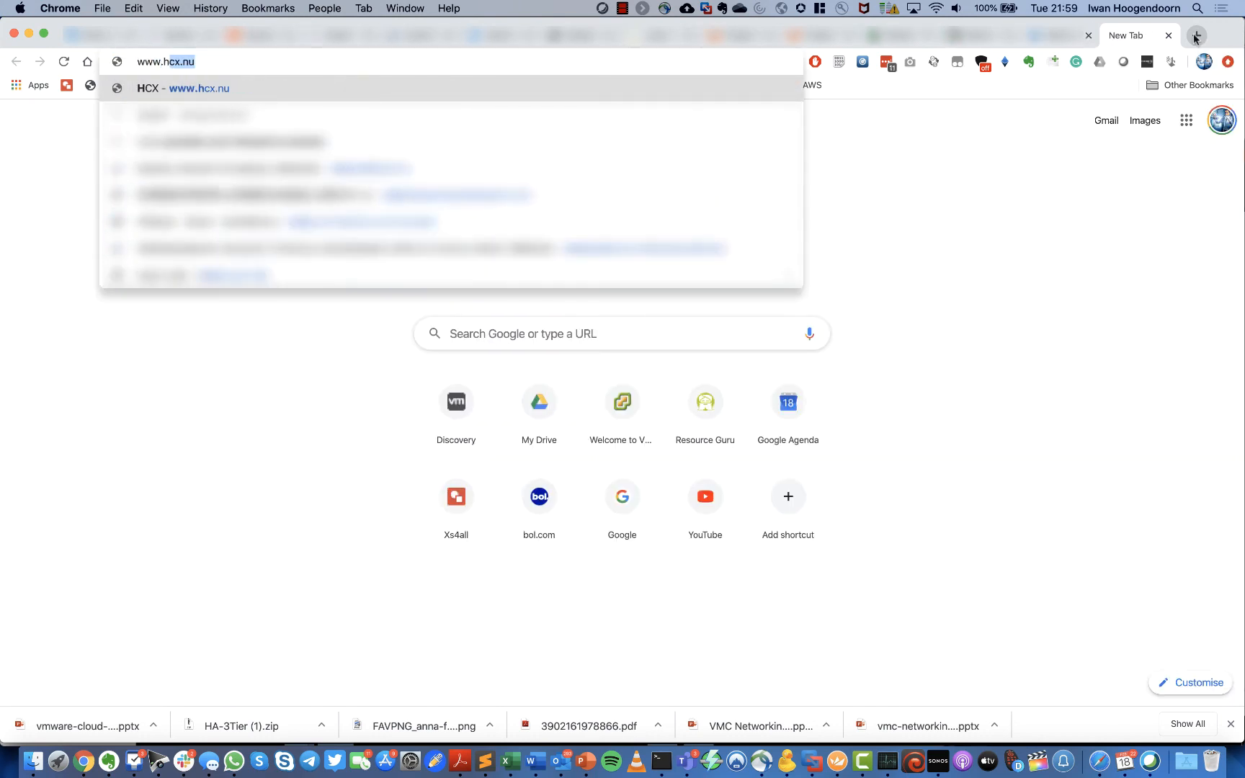
pyautogui.press('Return')
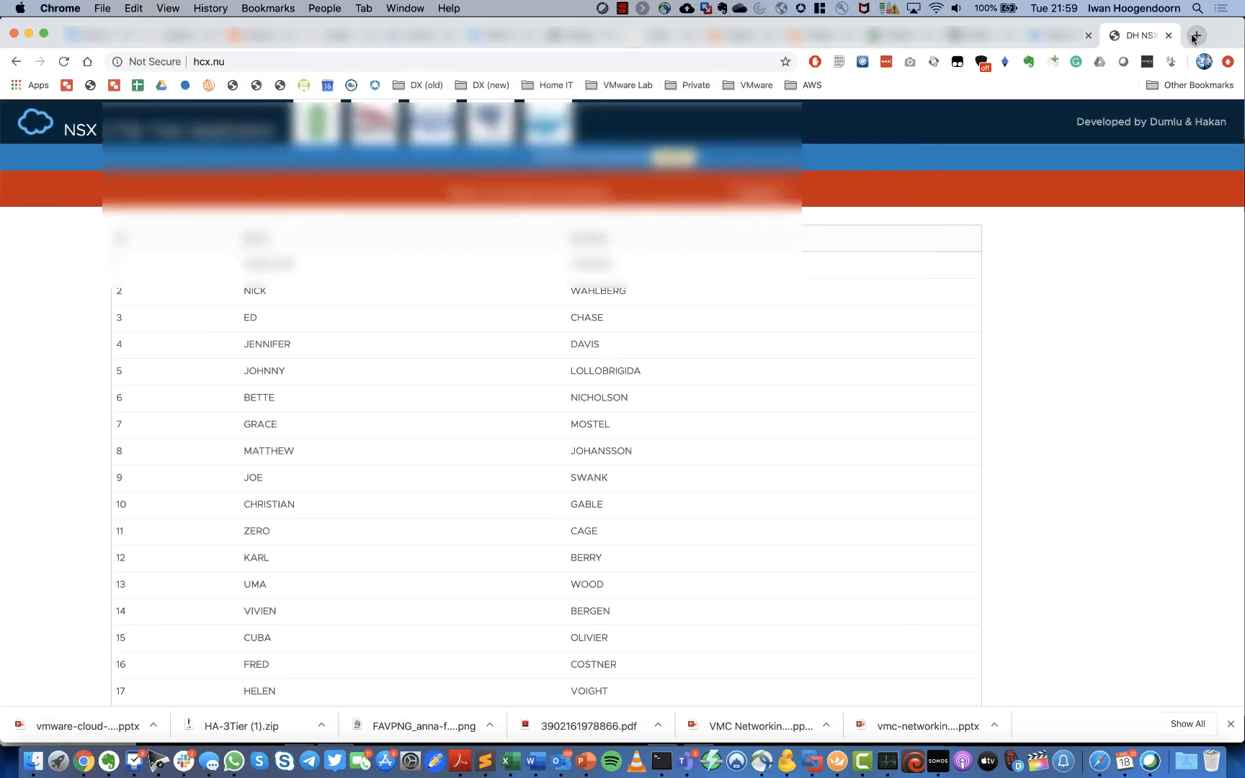
pyautogui.scroll(-3, 425, 259)
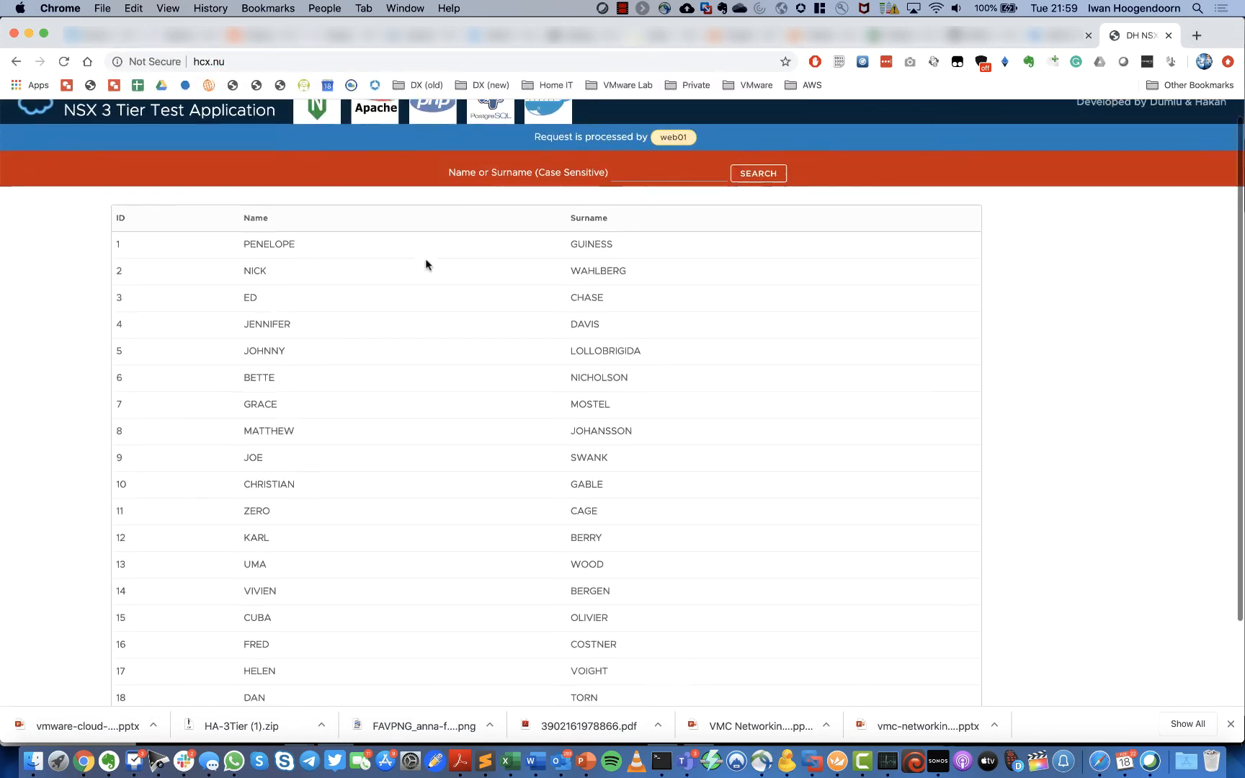
pyautogui.scroll(3, 425, 260)
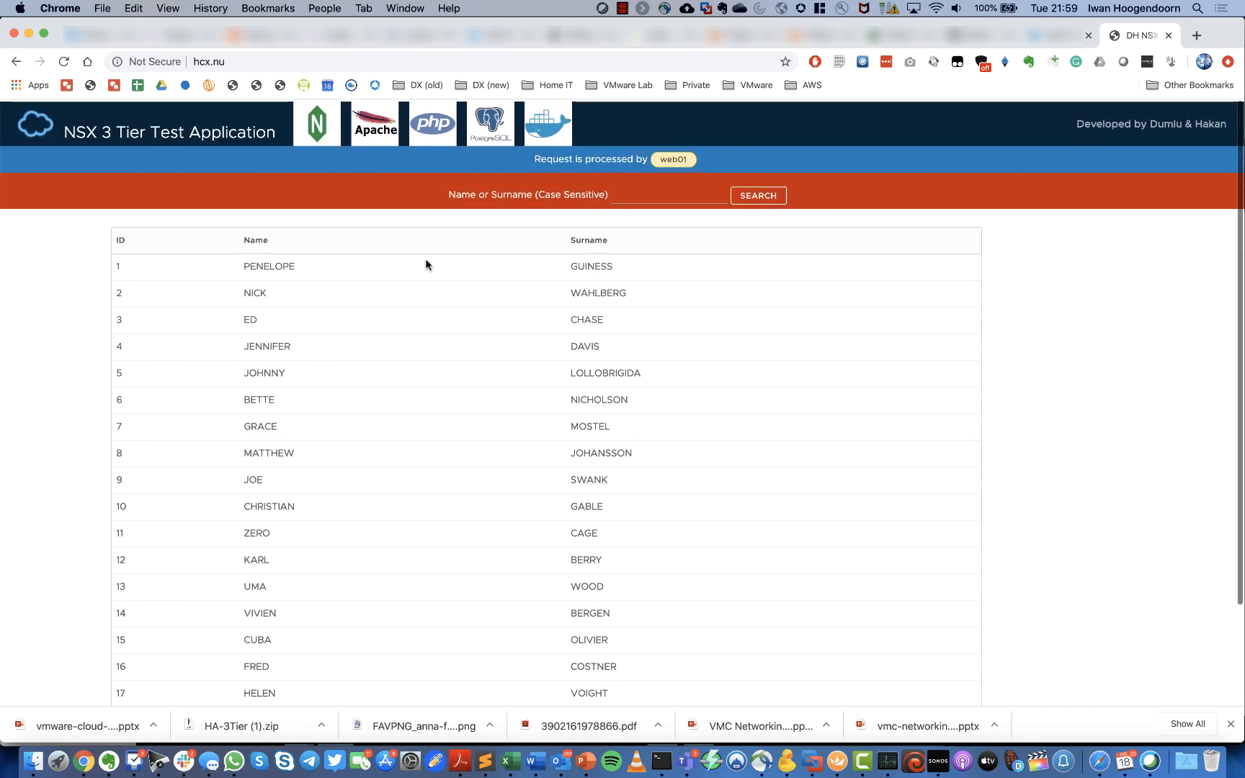